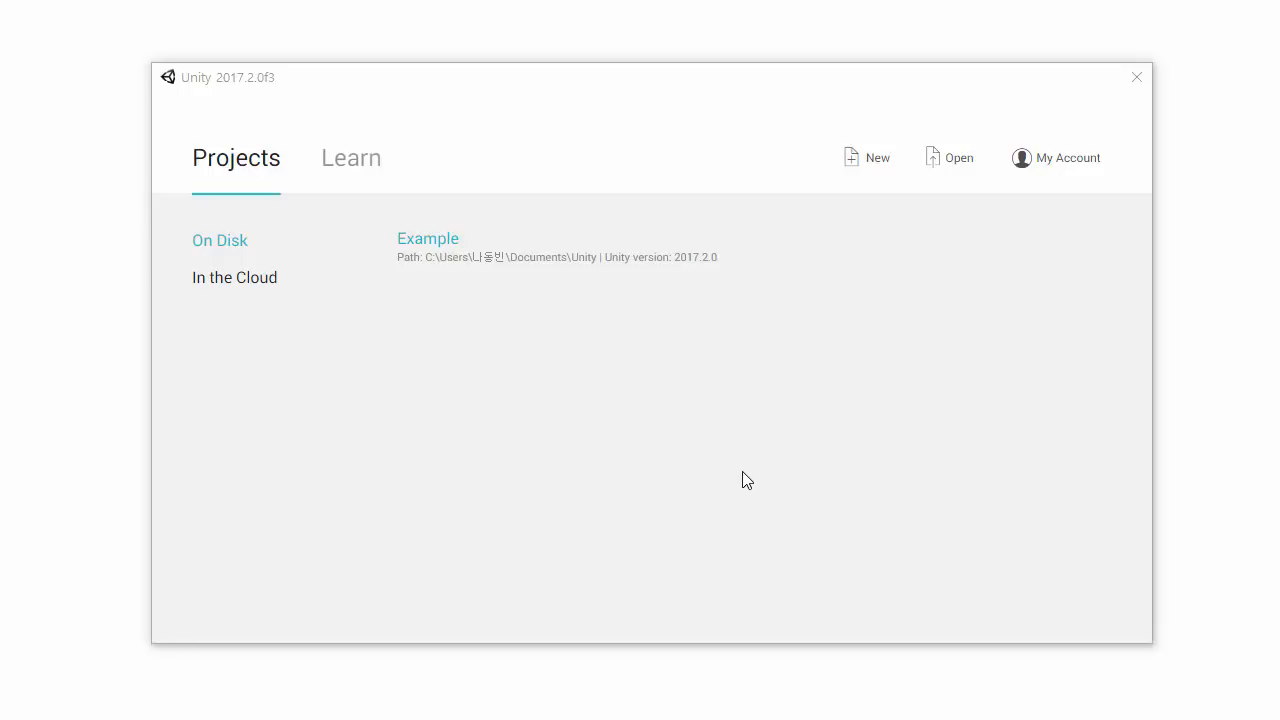
# Create a new 3D project named Example2 in the default location.
pyautogui.click(884, 163)
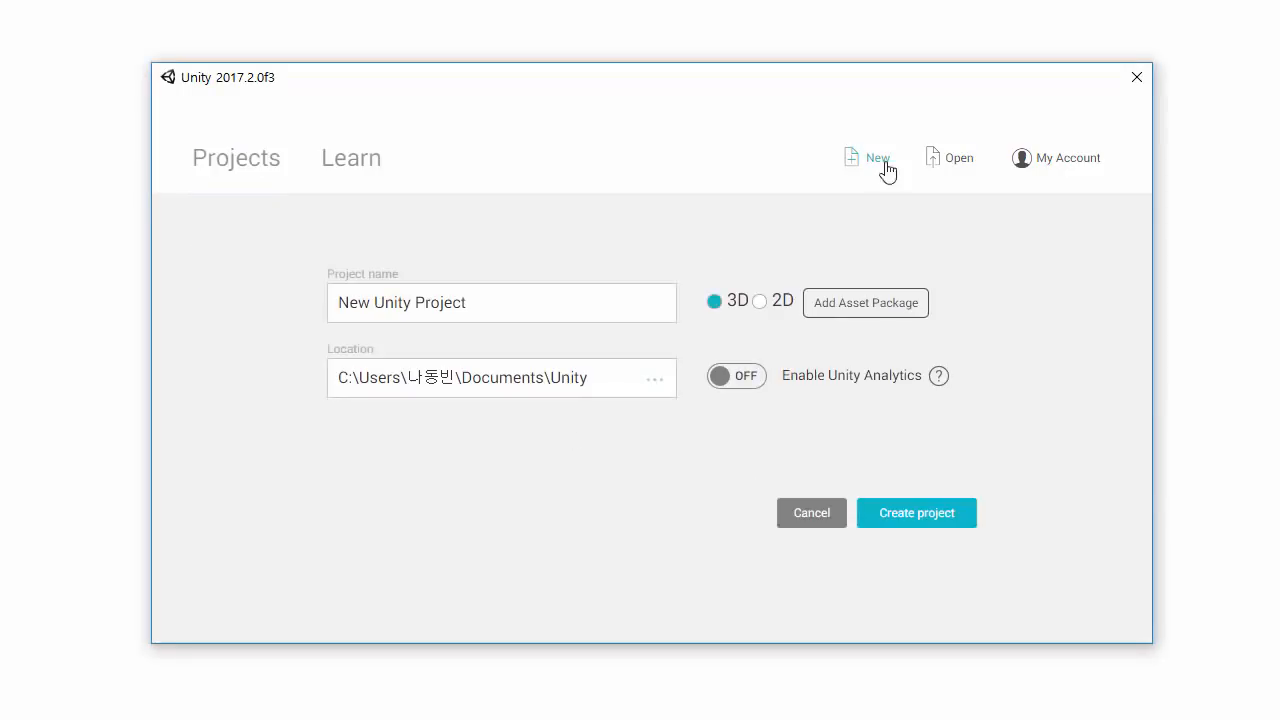
pyautogui.moveTo(654, 296); pyautogui.dragTo(173, 289)
pyautogui.write('Example2')
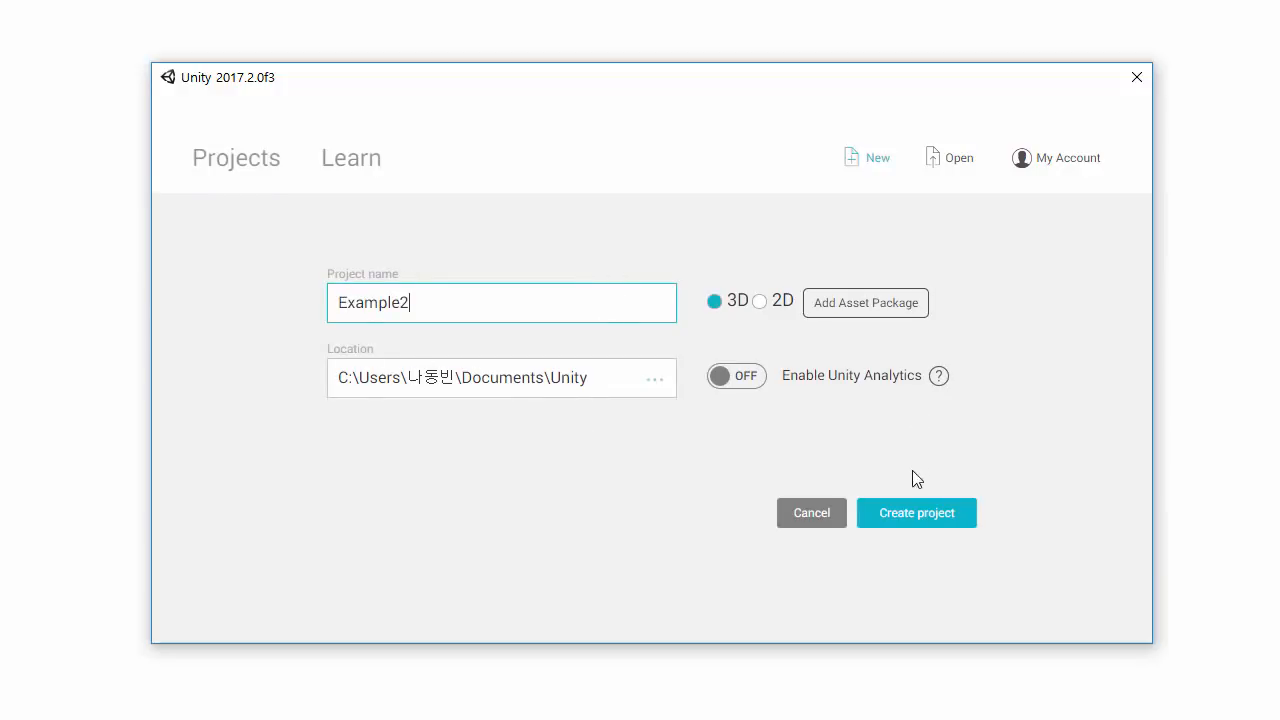
pyautogui.click(909, 517)
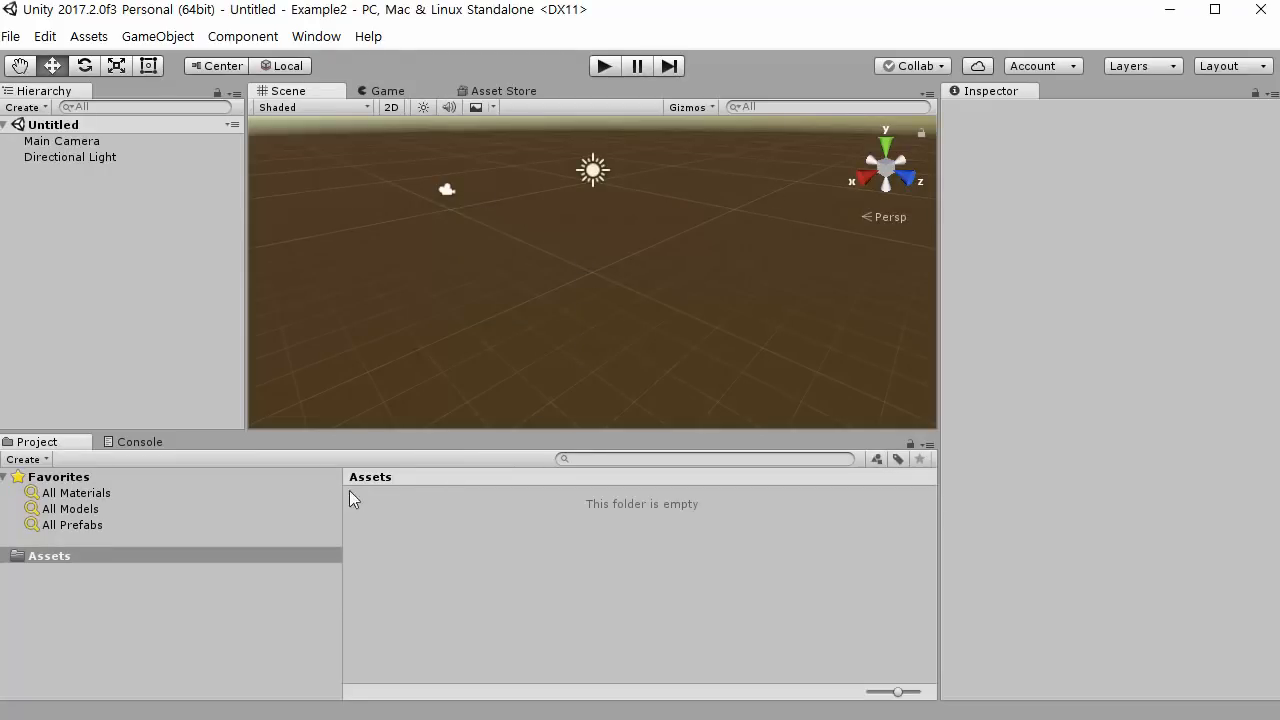
# Create a folder named Images inside Assets.
pyautogui.click(86, 555)
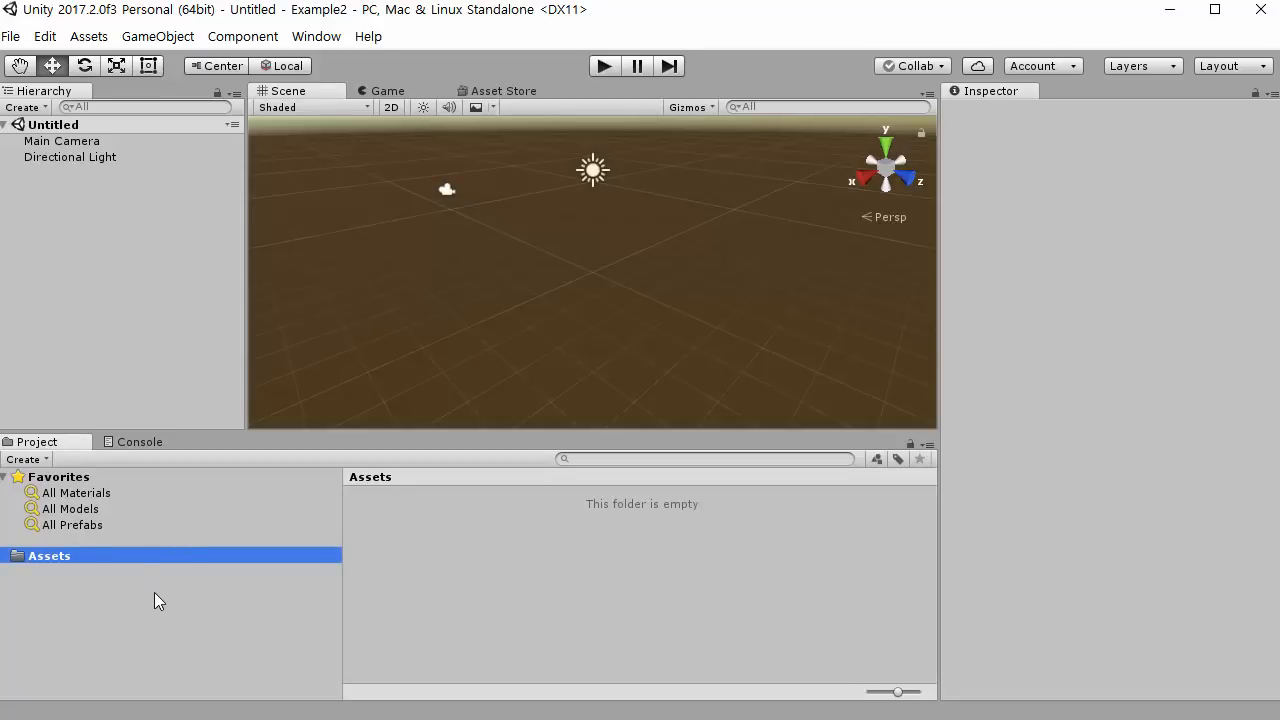
pyautogui.rightClick(66, 559)
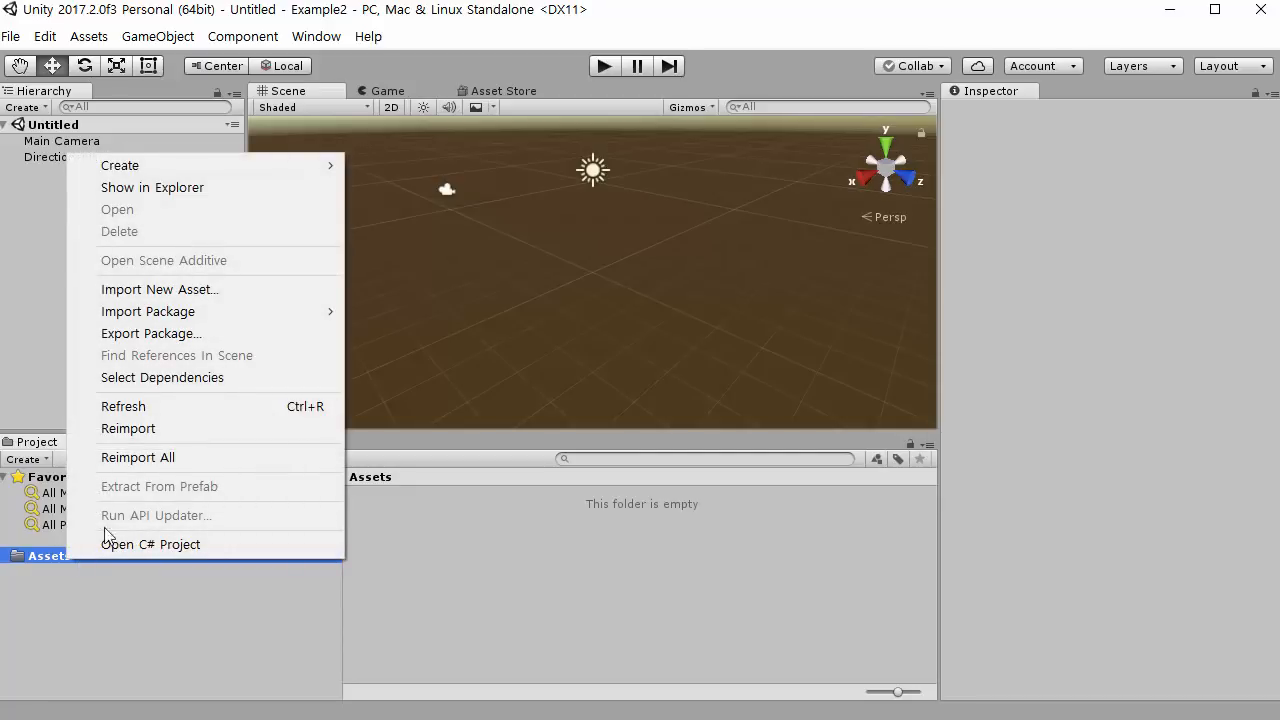
pyautogui.moveTo(308, 165)
pyautogui.click(362, 165)
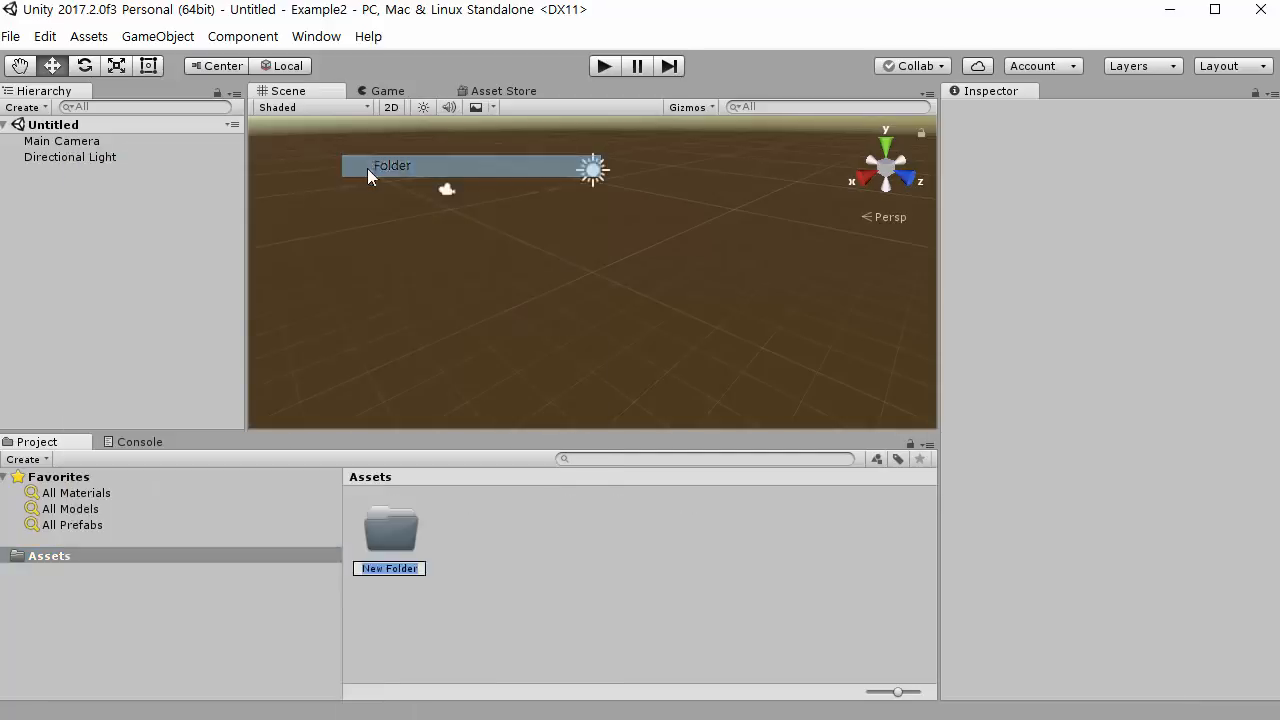
pyautogui.write('Images')
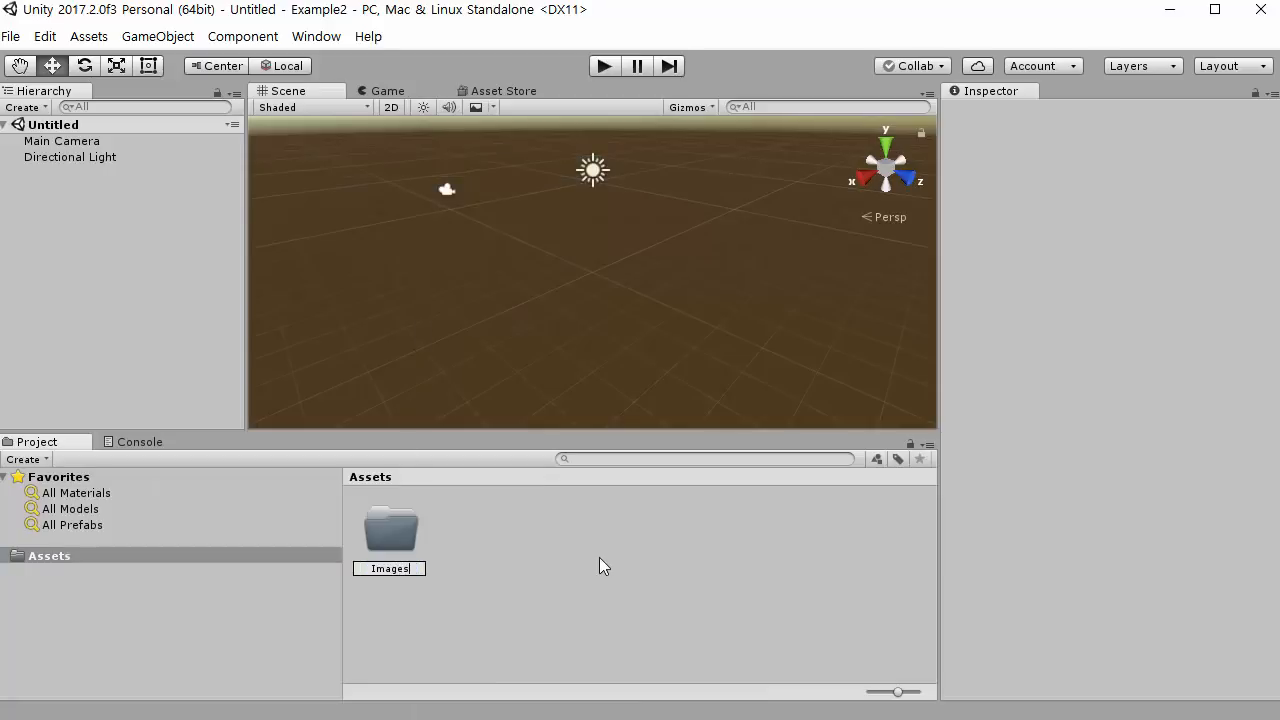
pyautogui.press('Return')
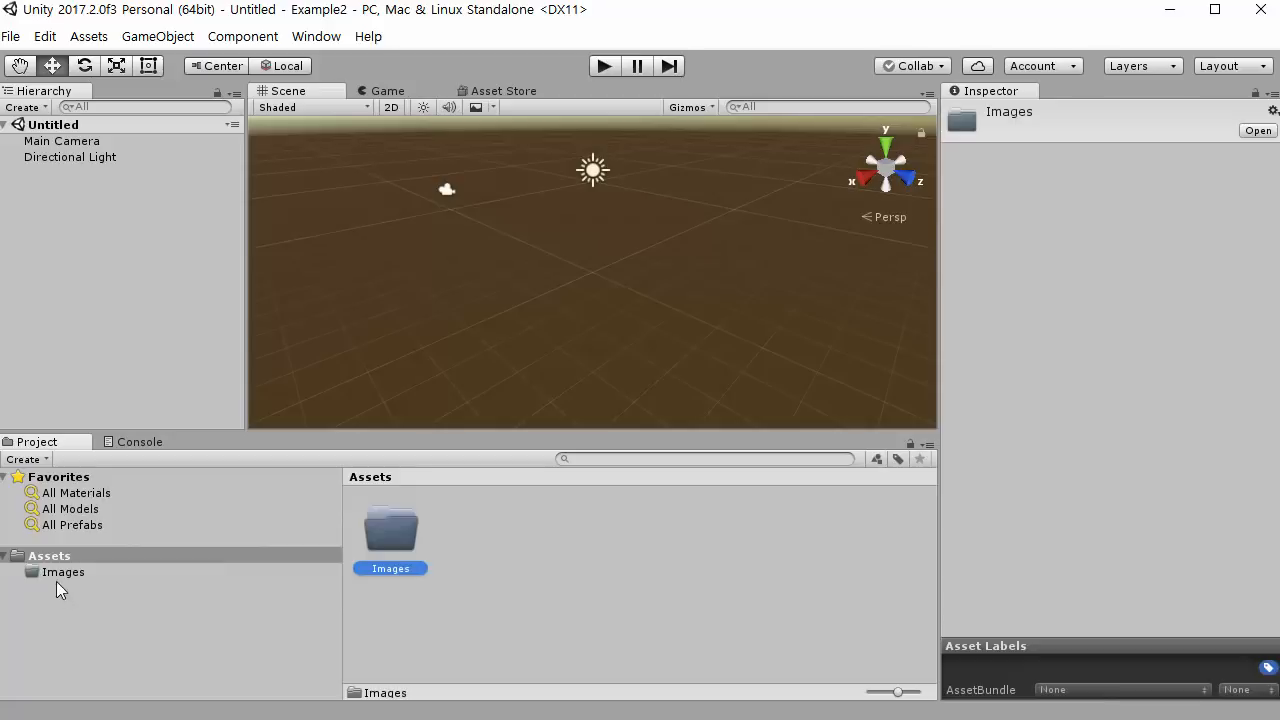
# Add two more folders to Assets, named Audios and Scenes.
pyautogui.rightClick(61, 556)
pyautogui.moveTo(284, 160)
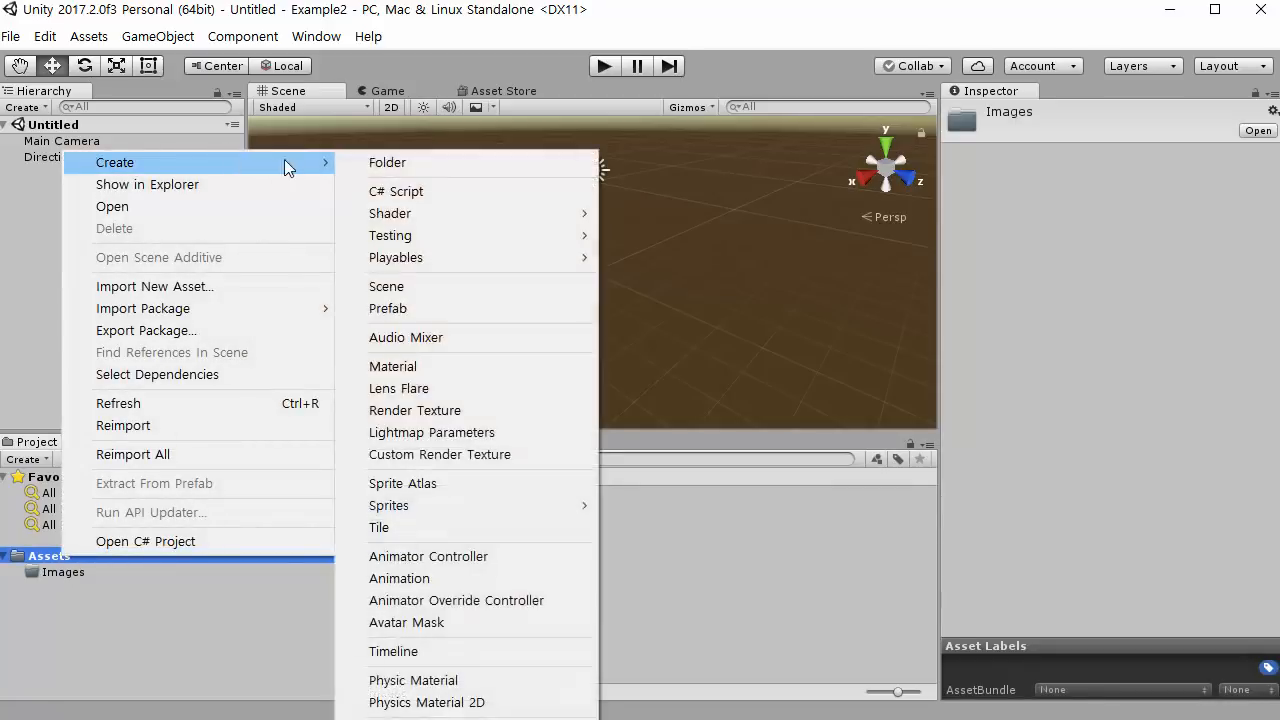
pyautogui.click(350, 163)
pyautogui.write('Audios')
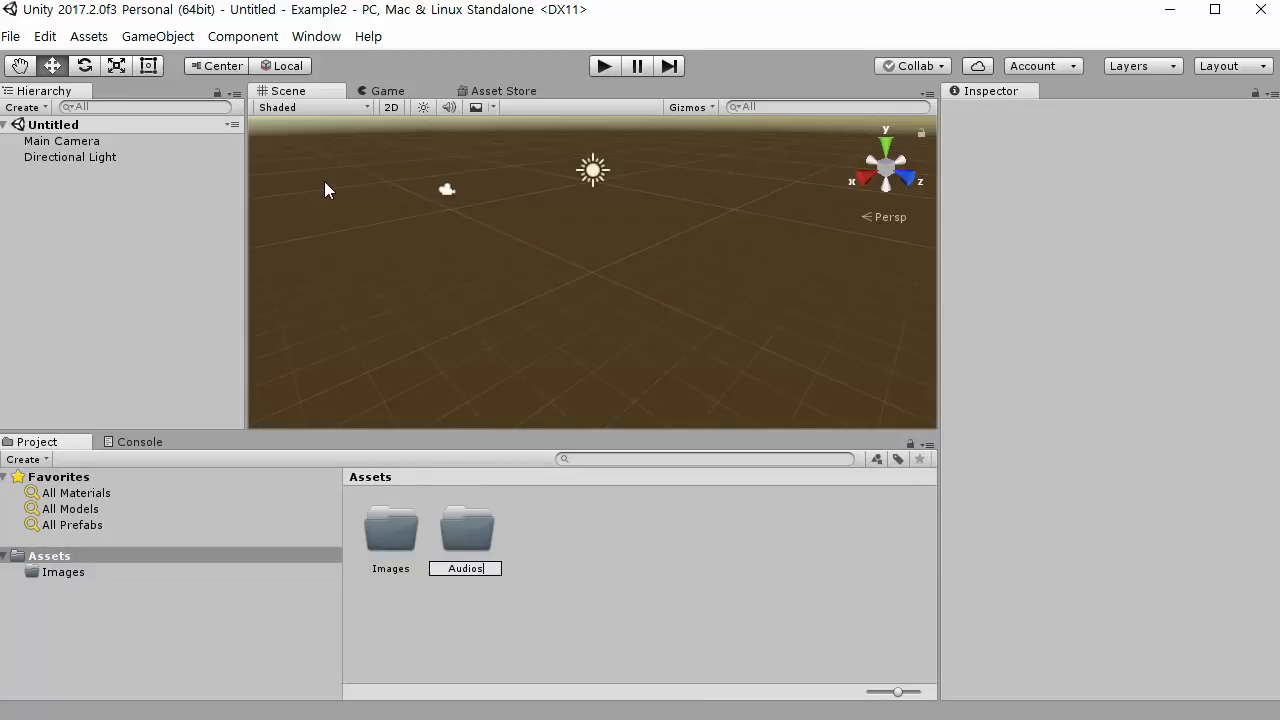
pyautogui.press('Return')
pyautogui.write('Scenes')
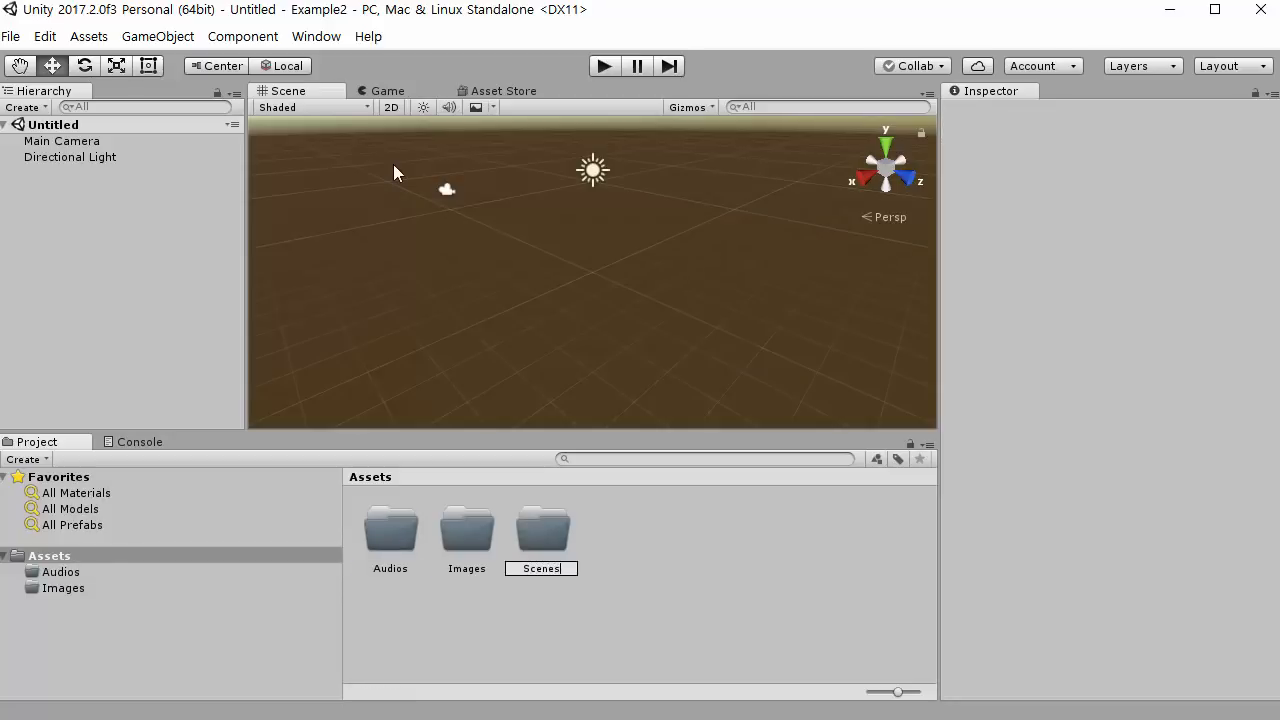
pyautogui.press('Return')
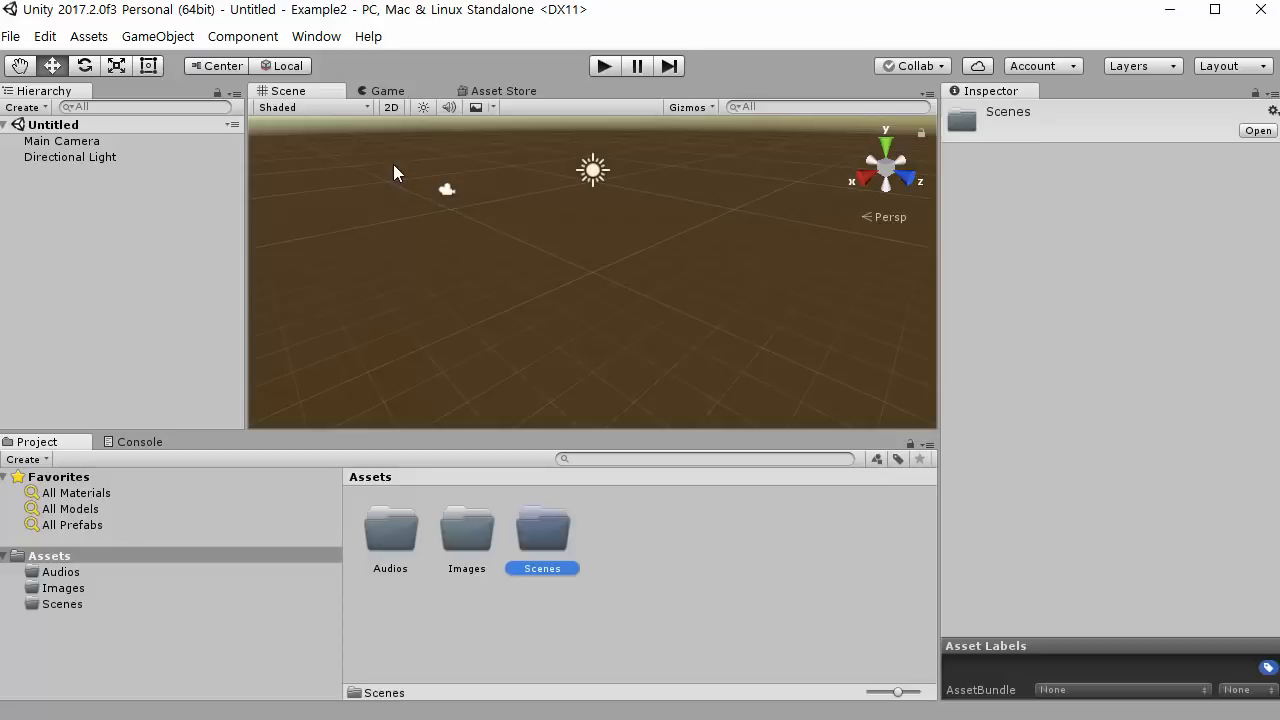
# Create a folder named Scripts directly under Assets.
pyautogui.rightClick(145, 563)
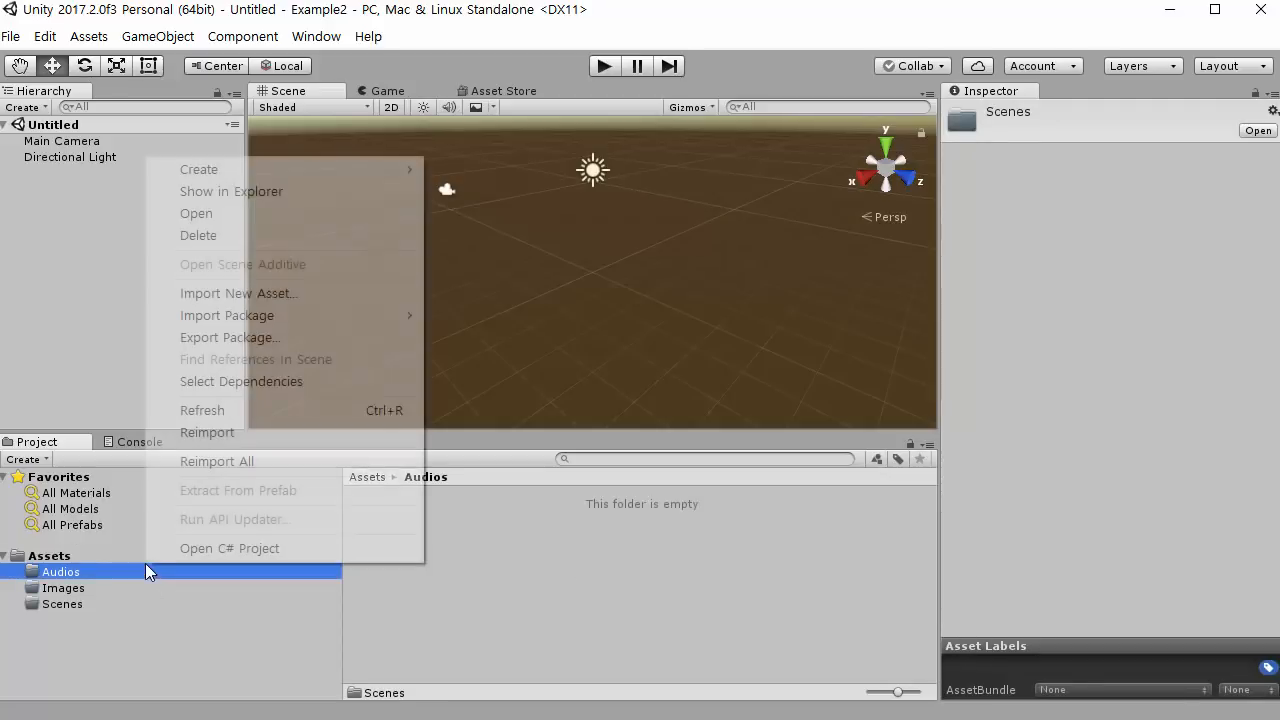
pyautogui.moveTo(200, 165)
pyautogui.click(515, 165)
pyautogui.write('Scripts')
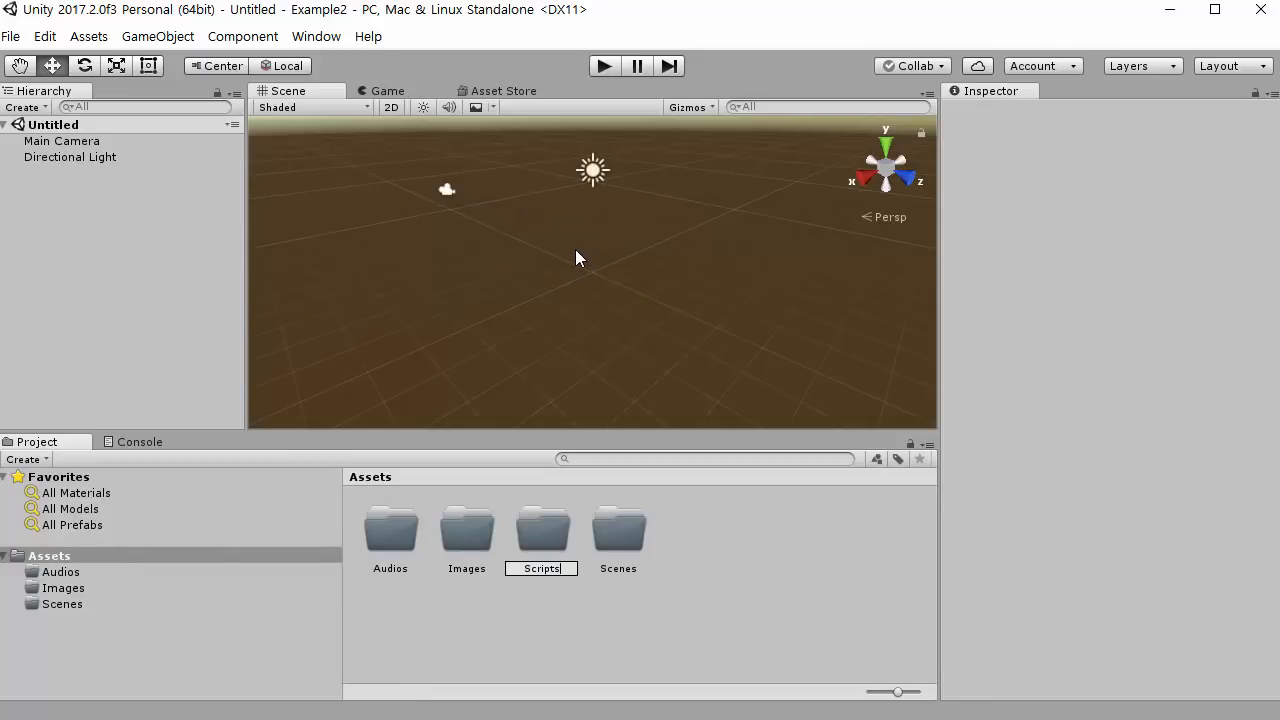
pyautogui.press('Return')
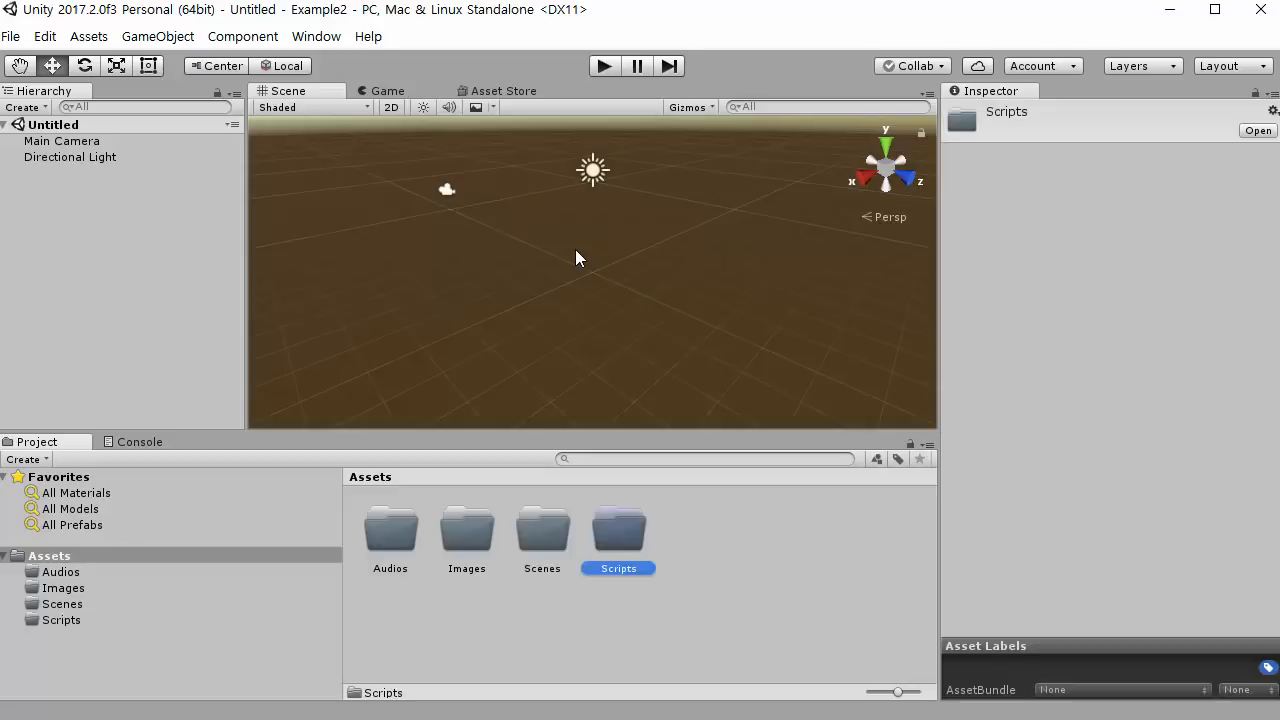
# Create a folder named Models directly under Assets.
pyautogui.rightClick(172, 556)
pyautogui.click(506, 169)
pyautogui.write('Model')
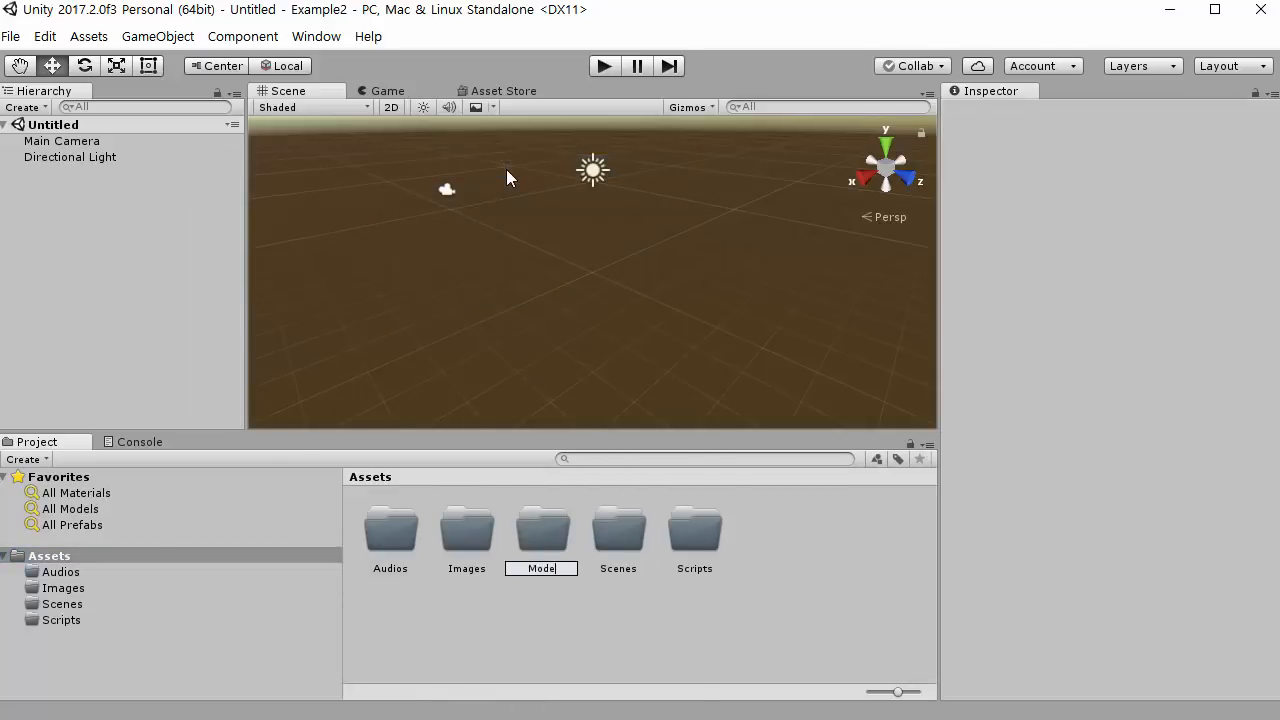
pyautogui.write('s')
pyautogui.press('Return')
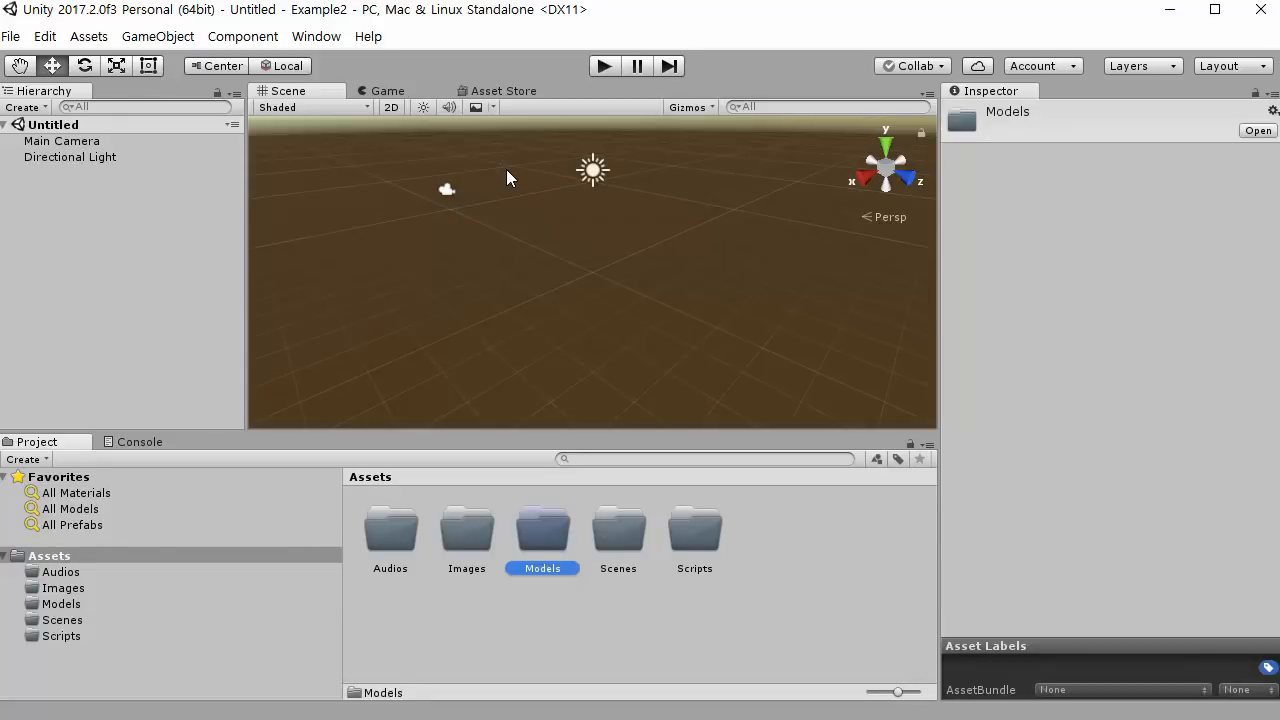
# Create a folder named Animations directly under Assets.
pyautogui.rightClick(241, 558)
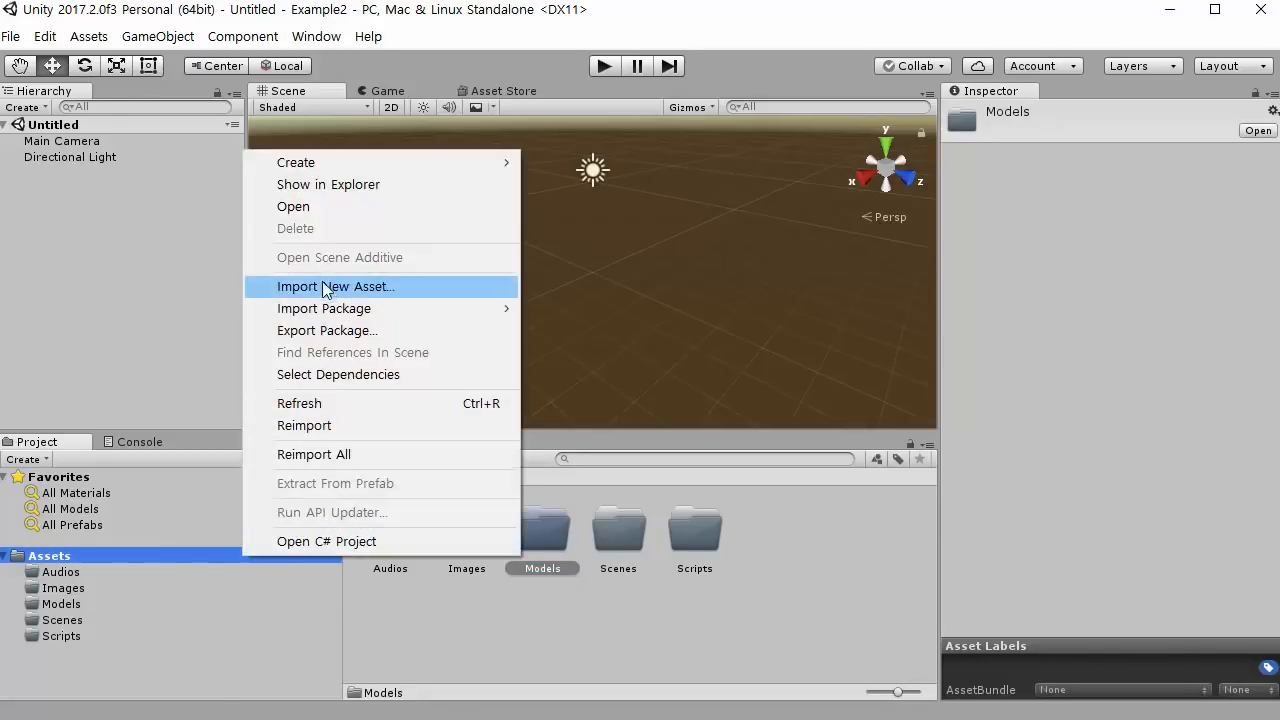
pyautogui.moveTo(394, 163)
pyautogui.click(612, 162)
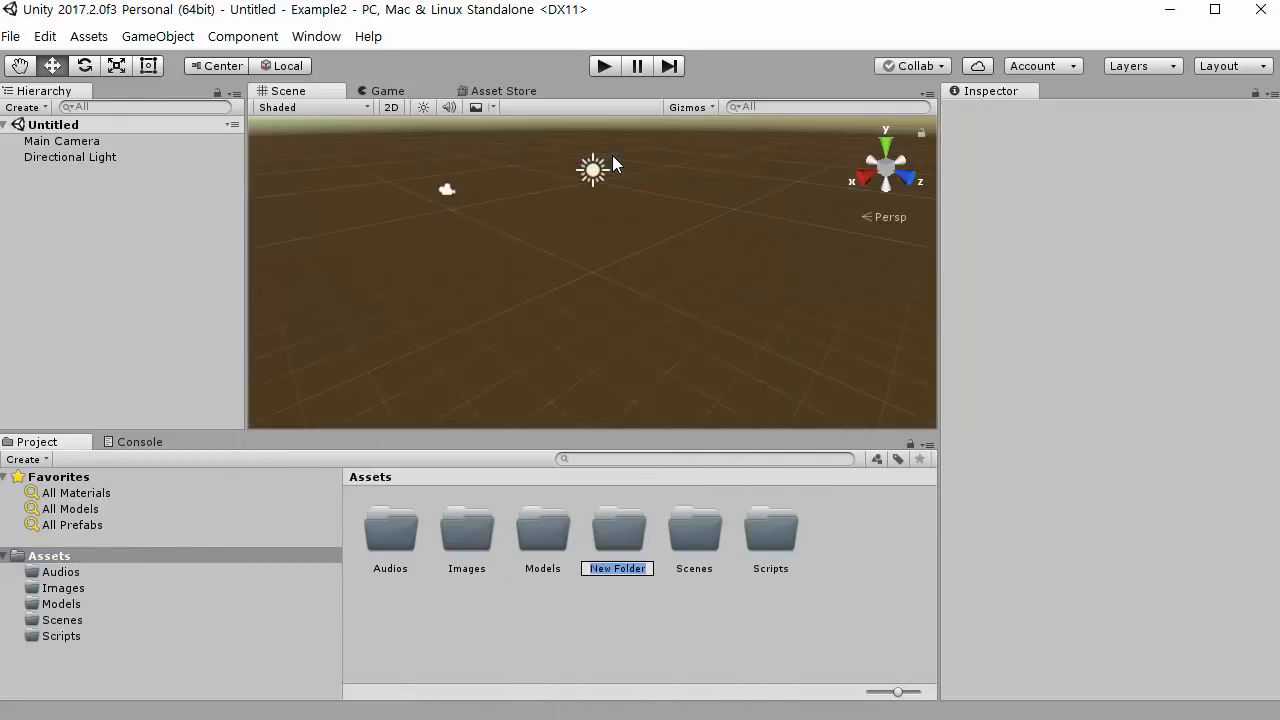
pyautogui.write('Animations')
pyautogui.press('Return')
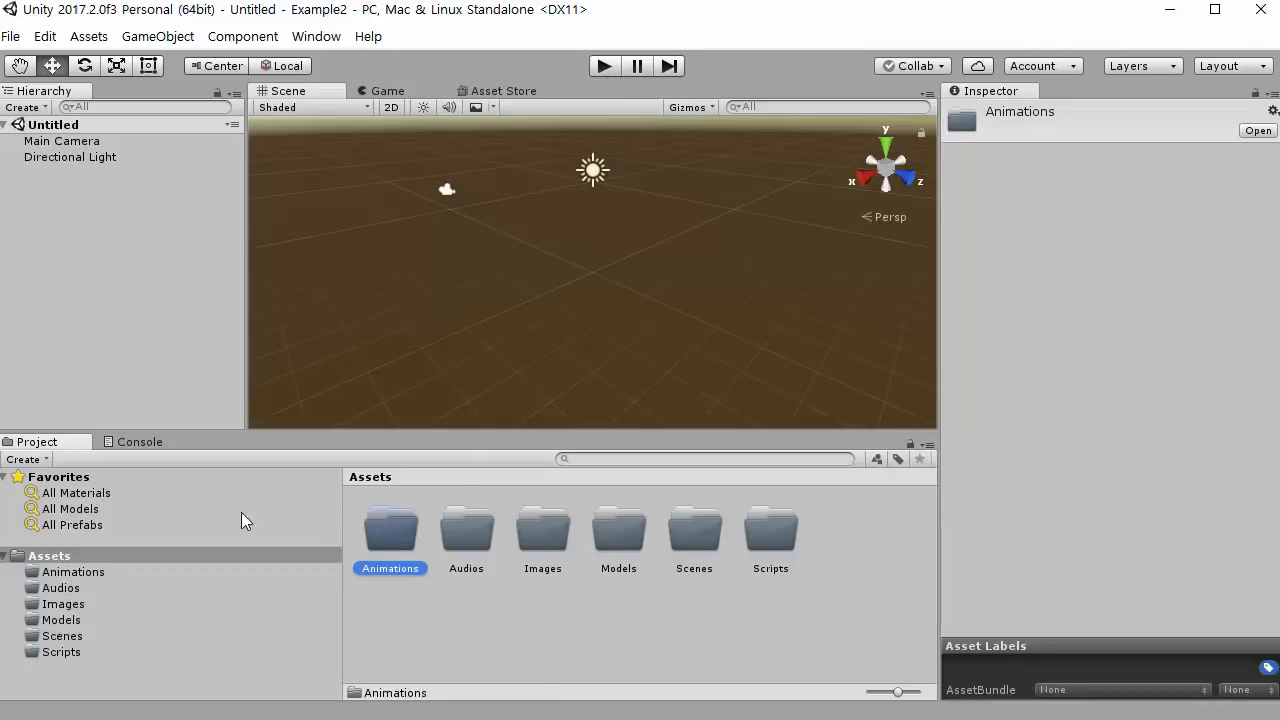
# Create a folder named Prefabs directly under Assets and clear the selection.
pyautogui.rightClick(205, 553)
pyautogui.moveTo(421, 157)
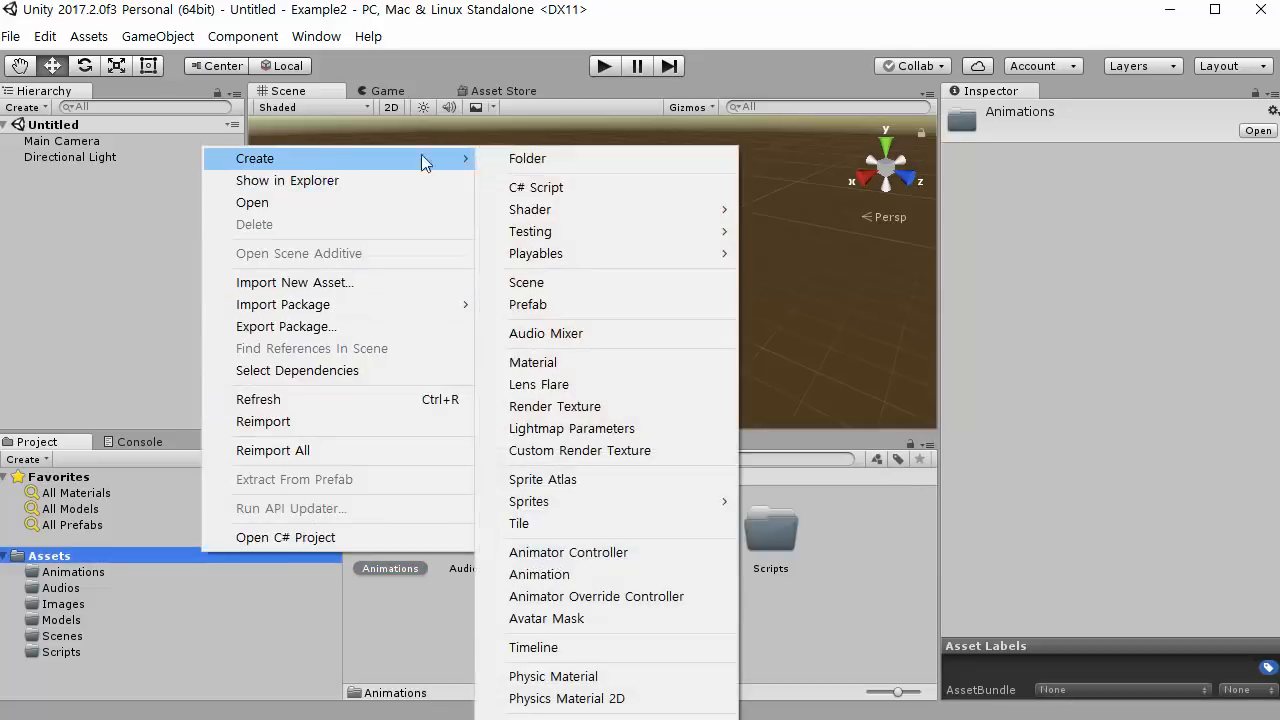
pyautogui.click(520, 157)
pyautogui.write('Prefabs')
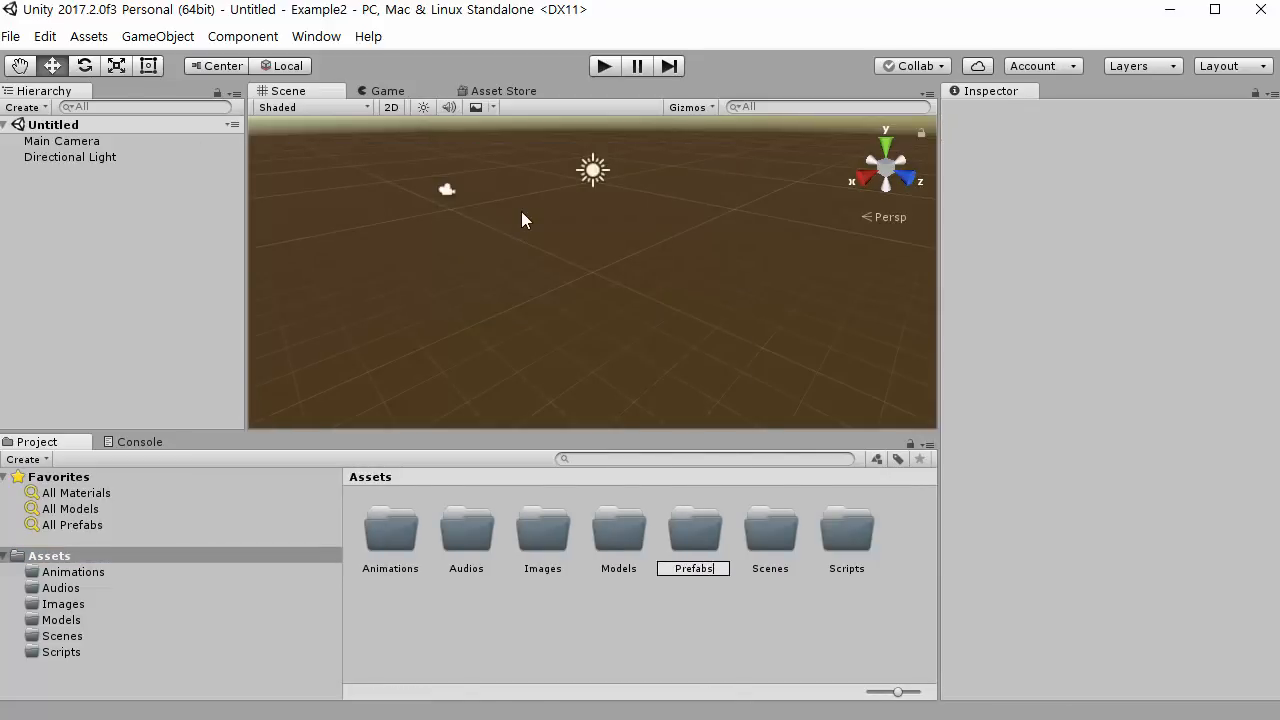
pyautogui.press('Return')
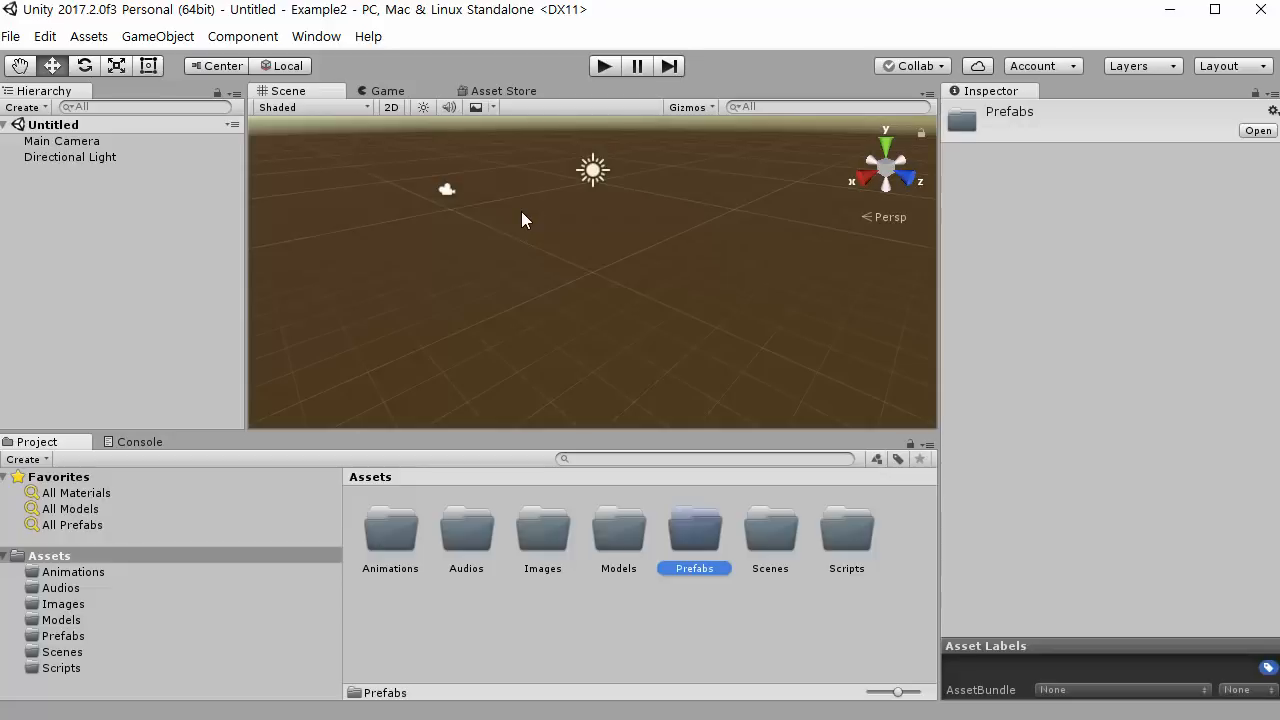
pyautogui.click(469, 322)
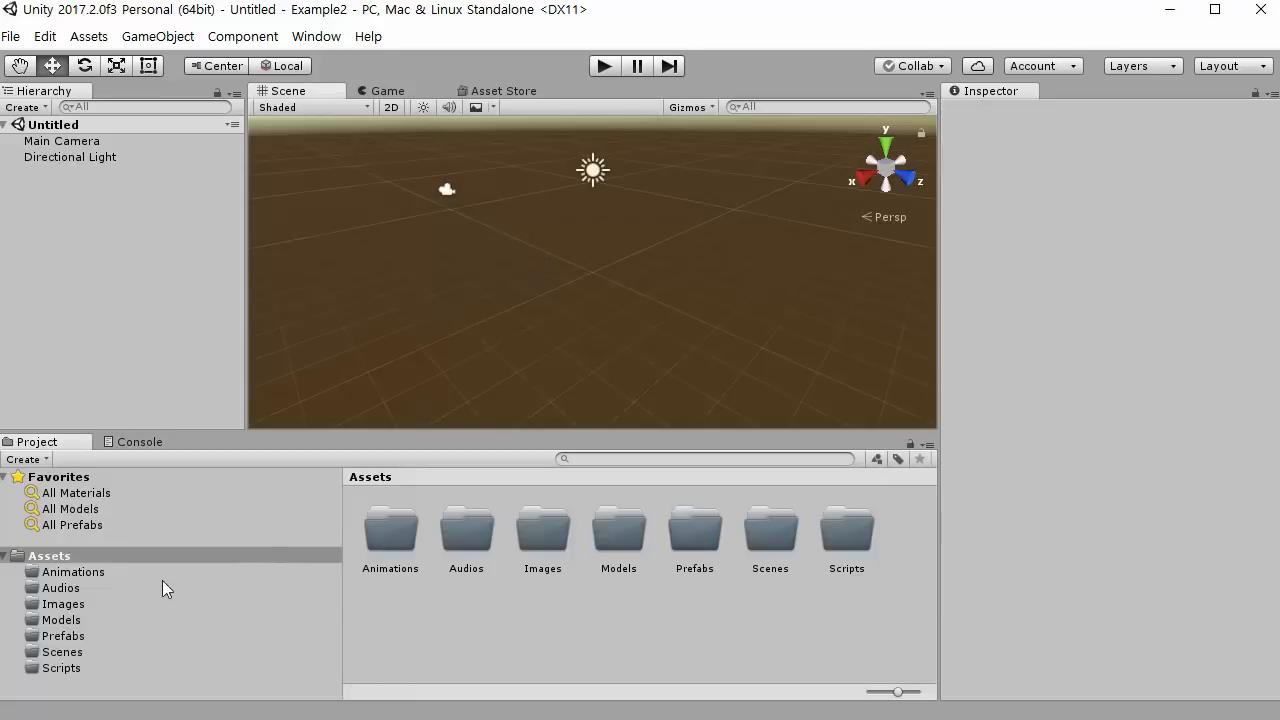
# Look through the contents of the newly created Assets subfolders, from Animations to Scripts, ending in Images.
pyautogui.click(129, 571)
pyautogui.click(121, 588)
pyautogui.click(116, 603)
pyautogui.click(110, 620)
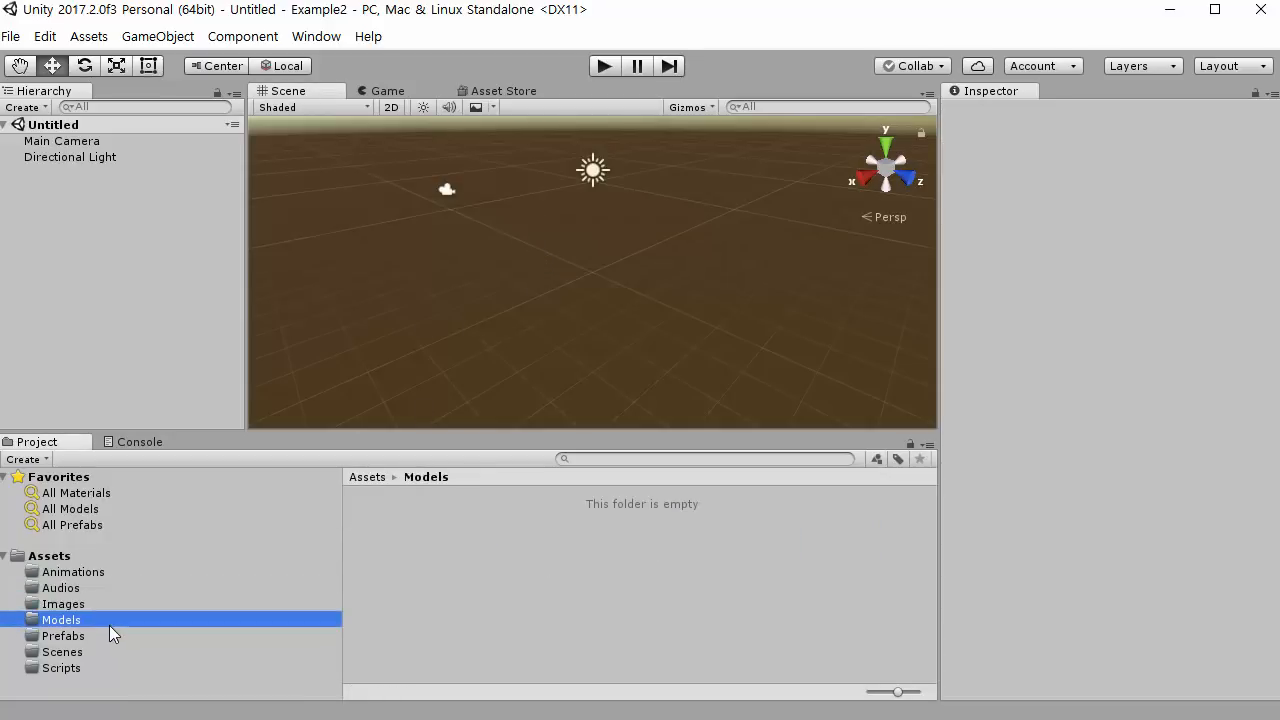
pyautogui.click(113, 666)
pyautogui.click(121, 651)
pyautogui.click(122, 636)
pyautogui.click(123, 620)
pyautogui.click(120, 589)
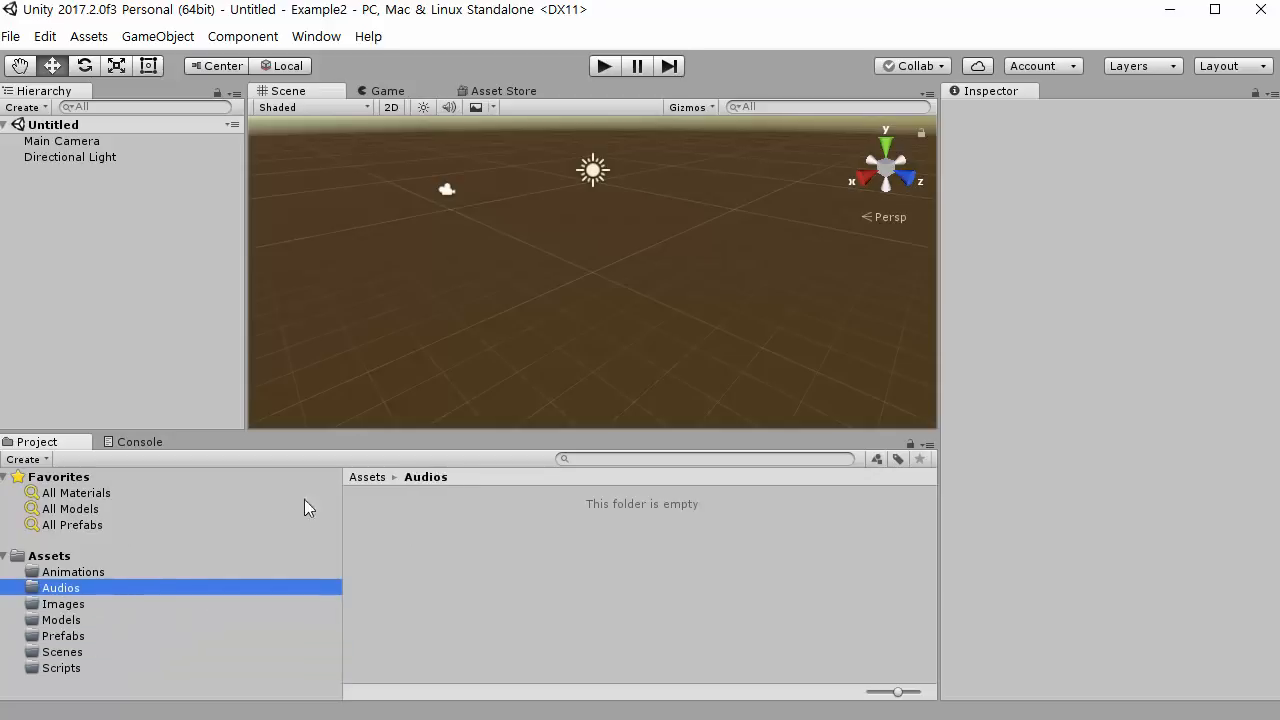
pyautogui.click(161, 600)
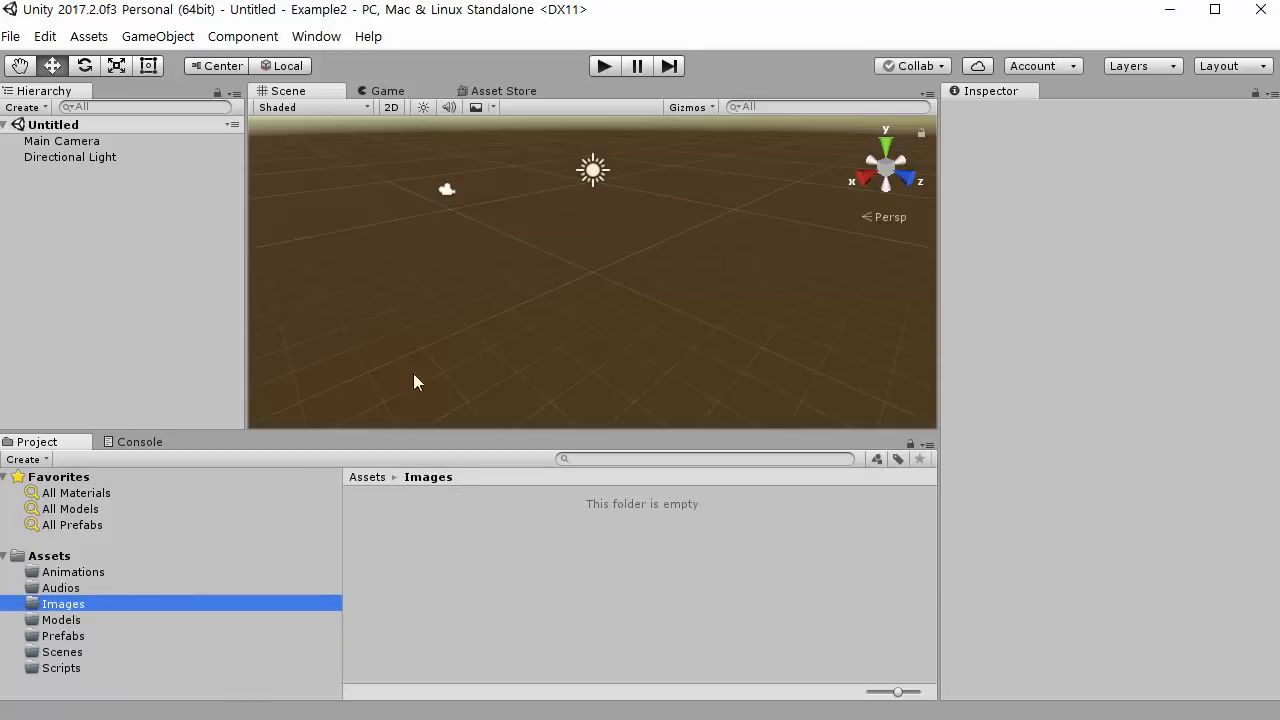
# Add a 3D Plane object to the scene and deselect it.
pyautogui.click(547, 246)
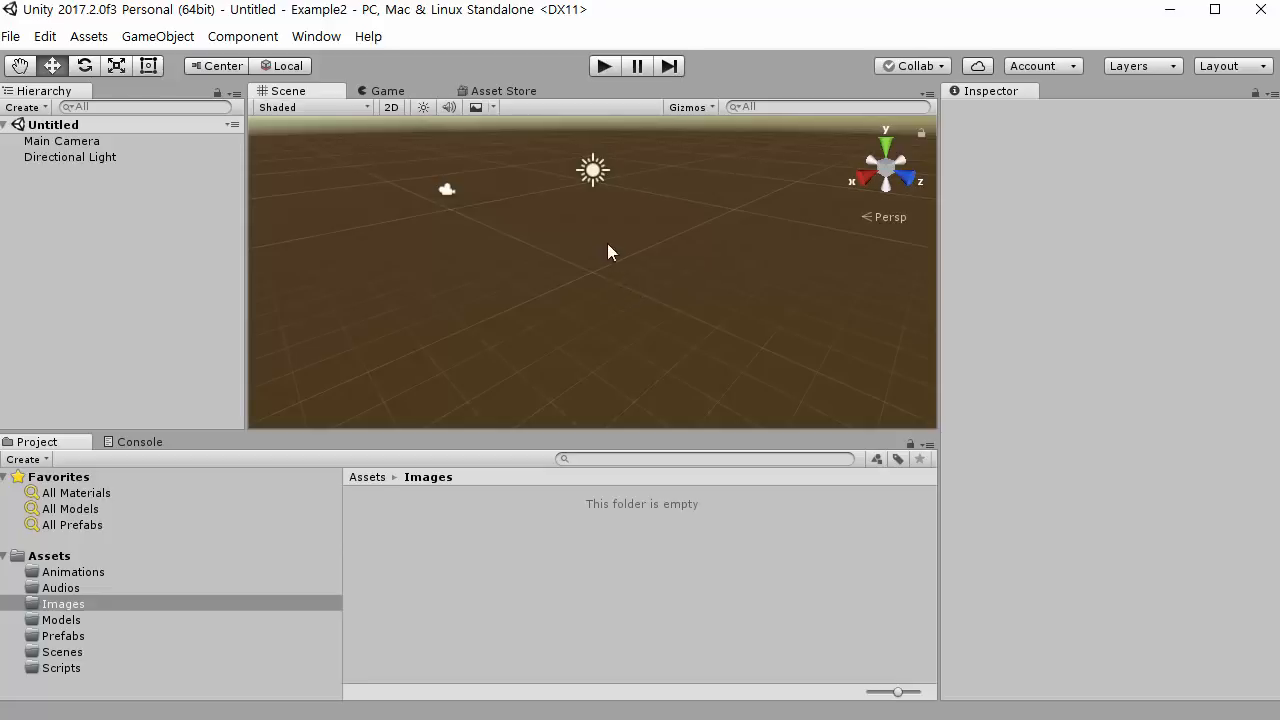
pyautogui.scroll(2, 601, 222)
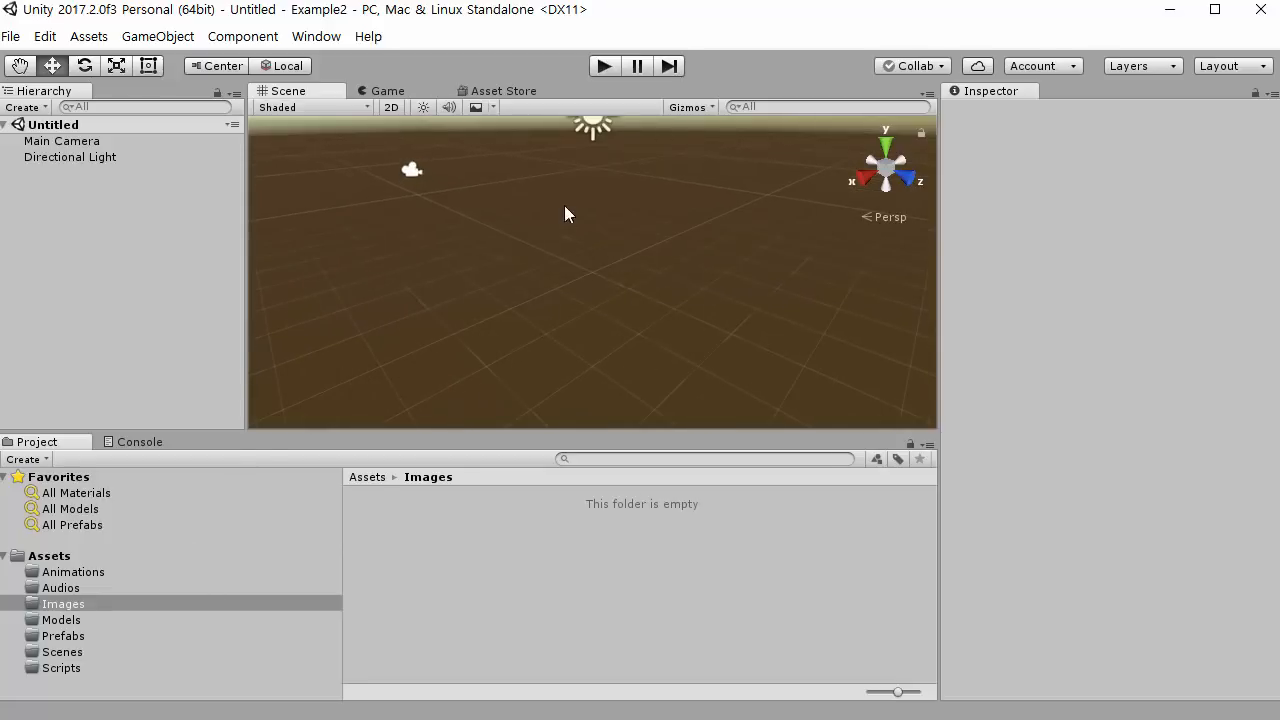
pyautogui.click(158, 36)
pyautogui.moveTo(314, 112)
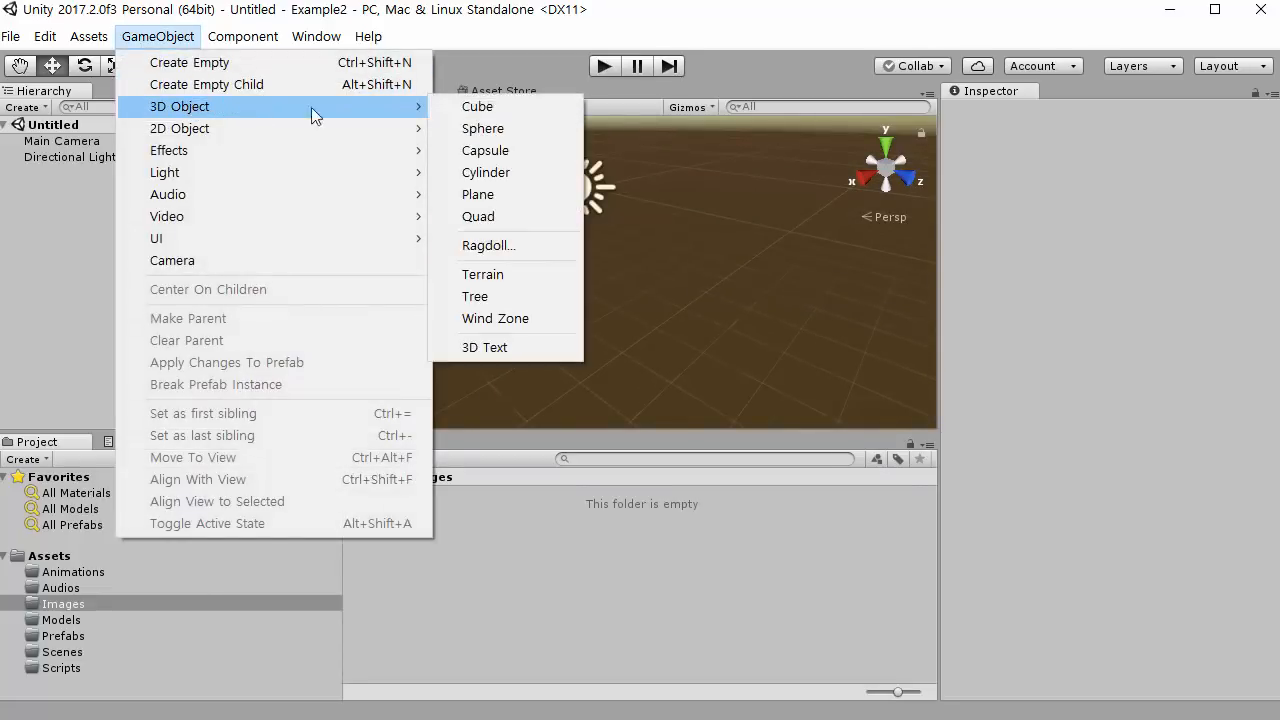
pyautogui.click(505, 194)
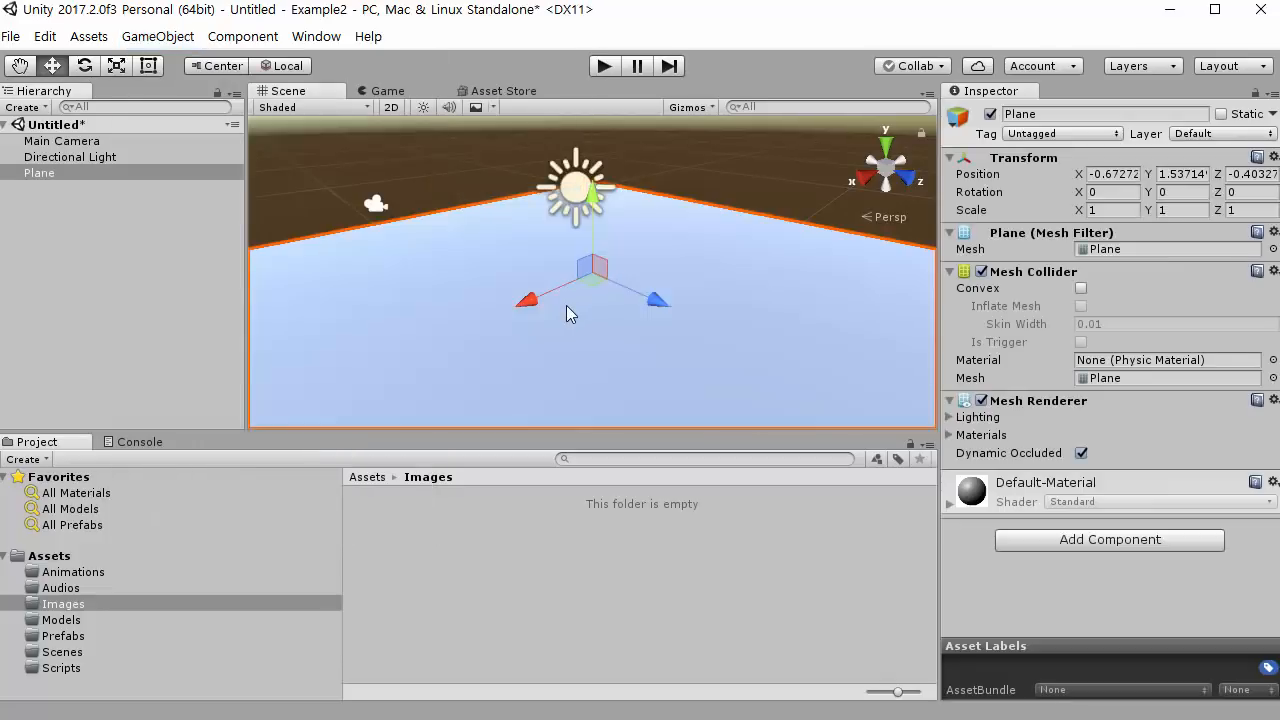
pyautogui.scroll(5, 561, 309)
pyautogui.click(689, 170)
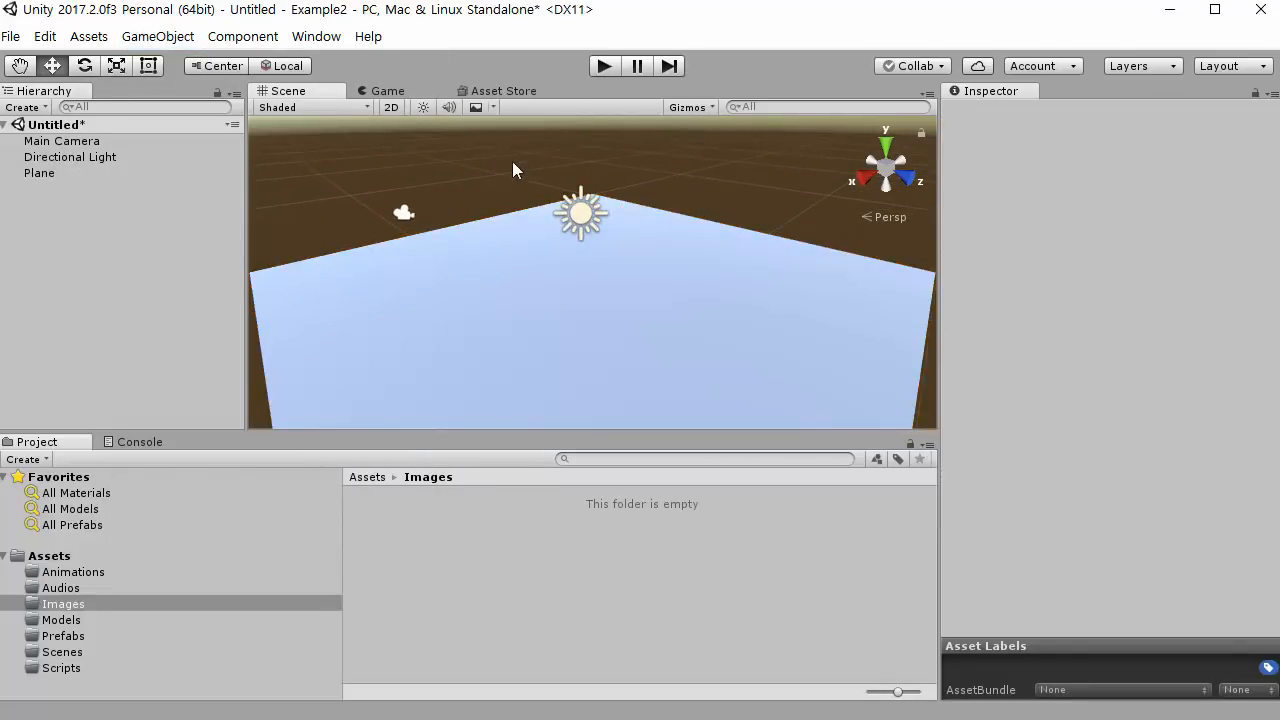
# Raise the Main Camera to about Y 3.71 and compare the Game view before and after the move.
pyautogui.click(386, 92)
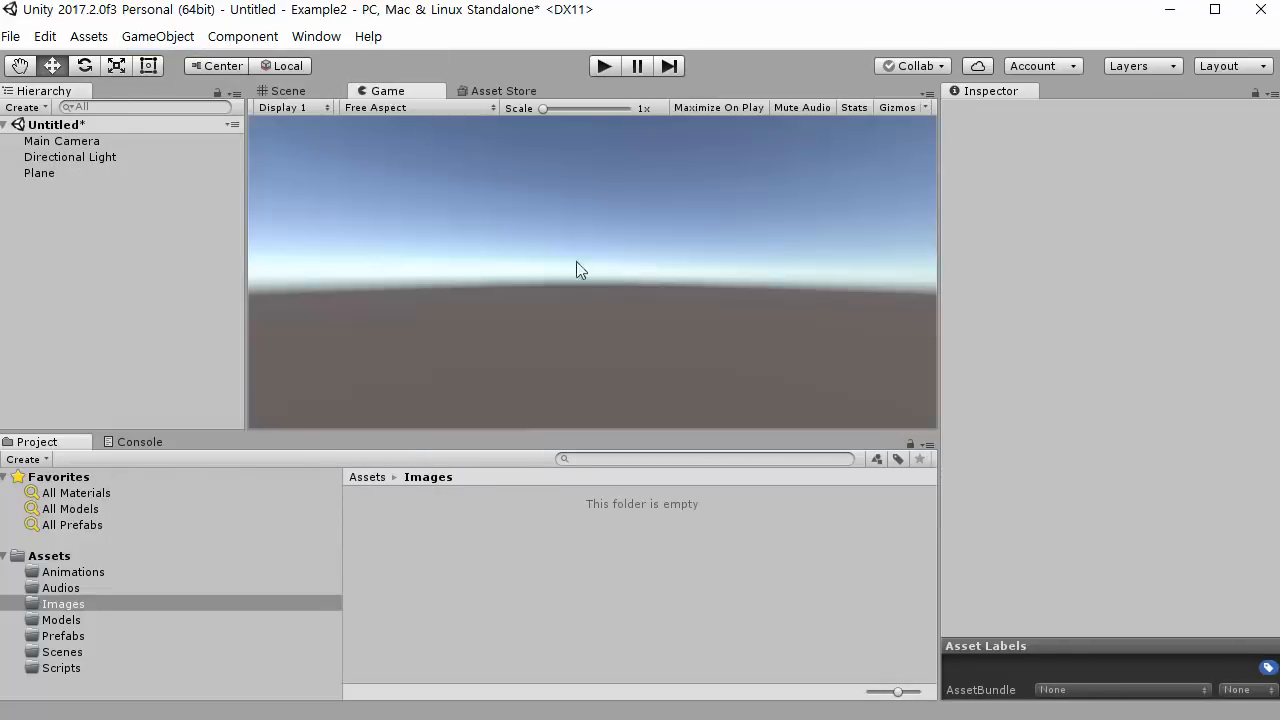
pyautogui.click(291, 96)
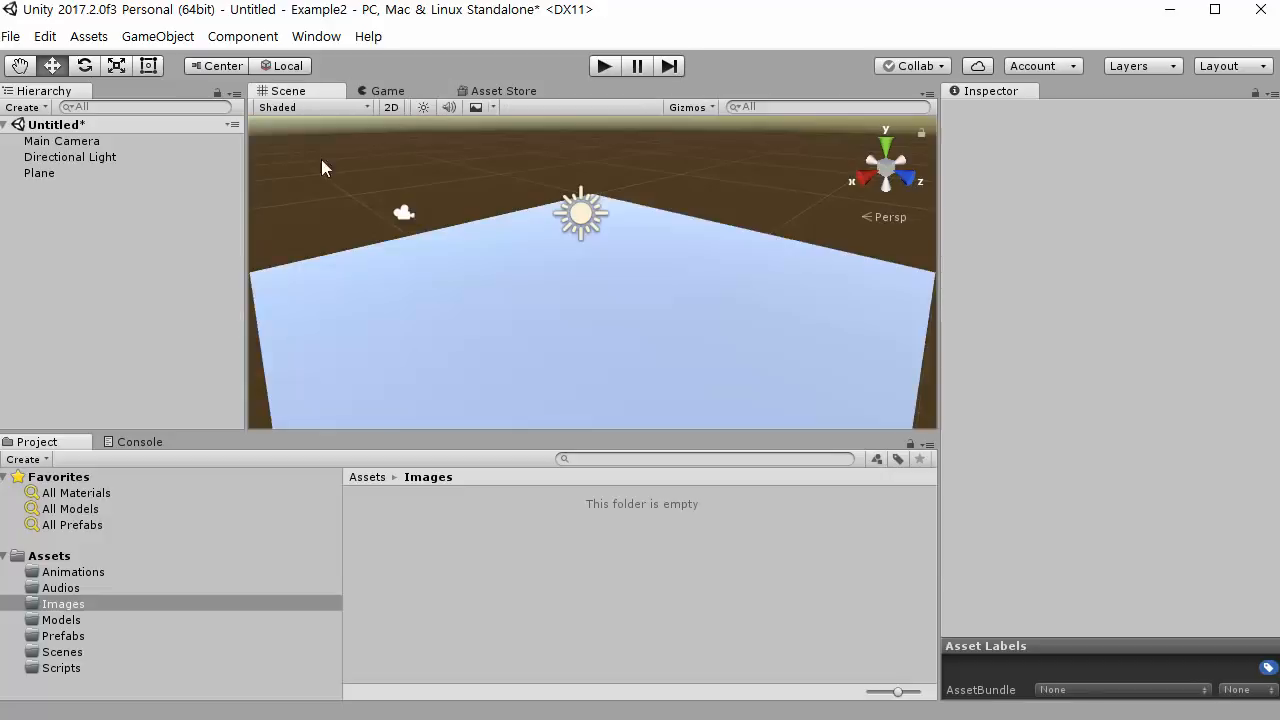
pyautogui.click(397, 216)
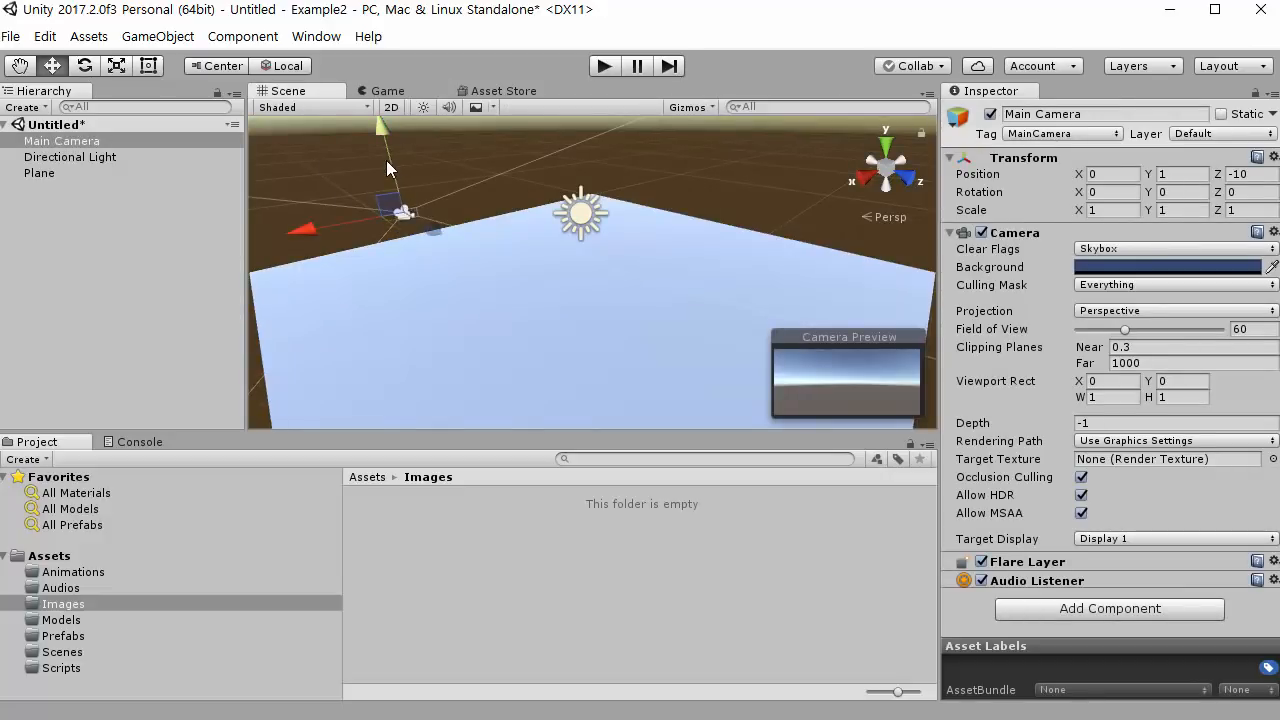
pyautogui.moveTo(388, 168); pyautogui.dragTo(490, 218)
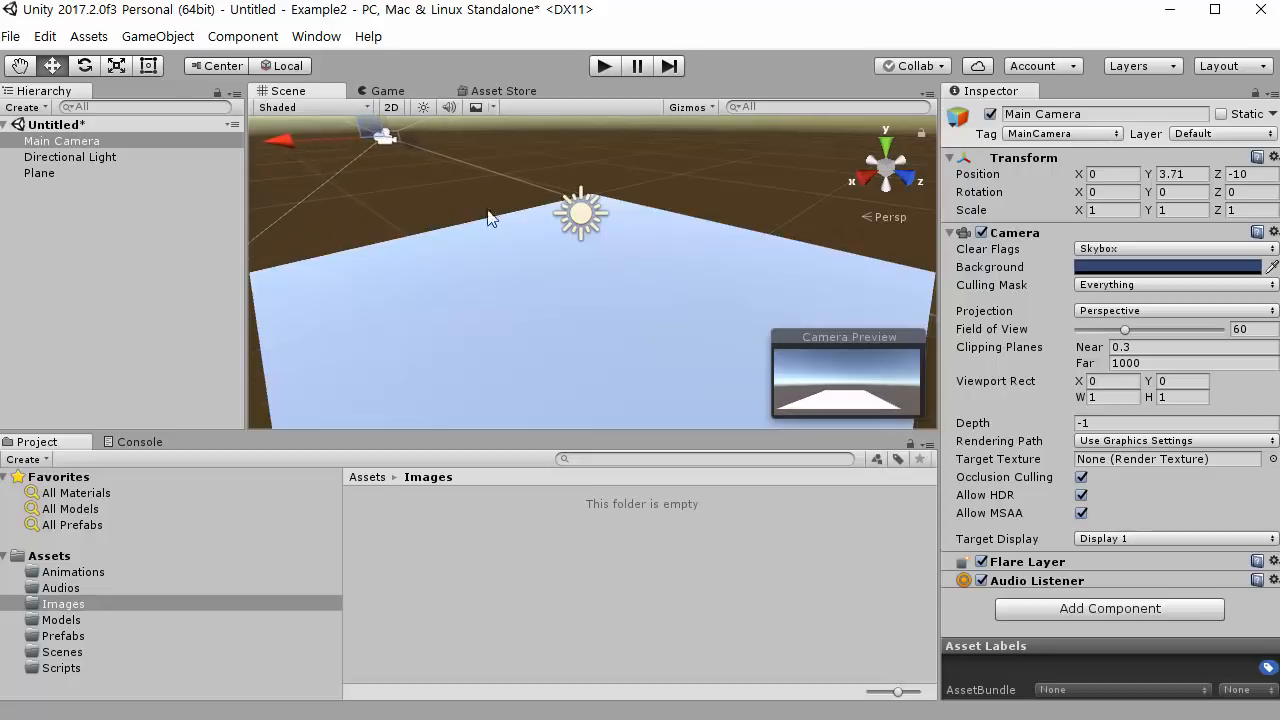
pyautogui.click(637, 281)
pyautogui.click(387, 91)
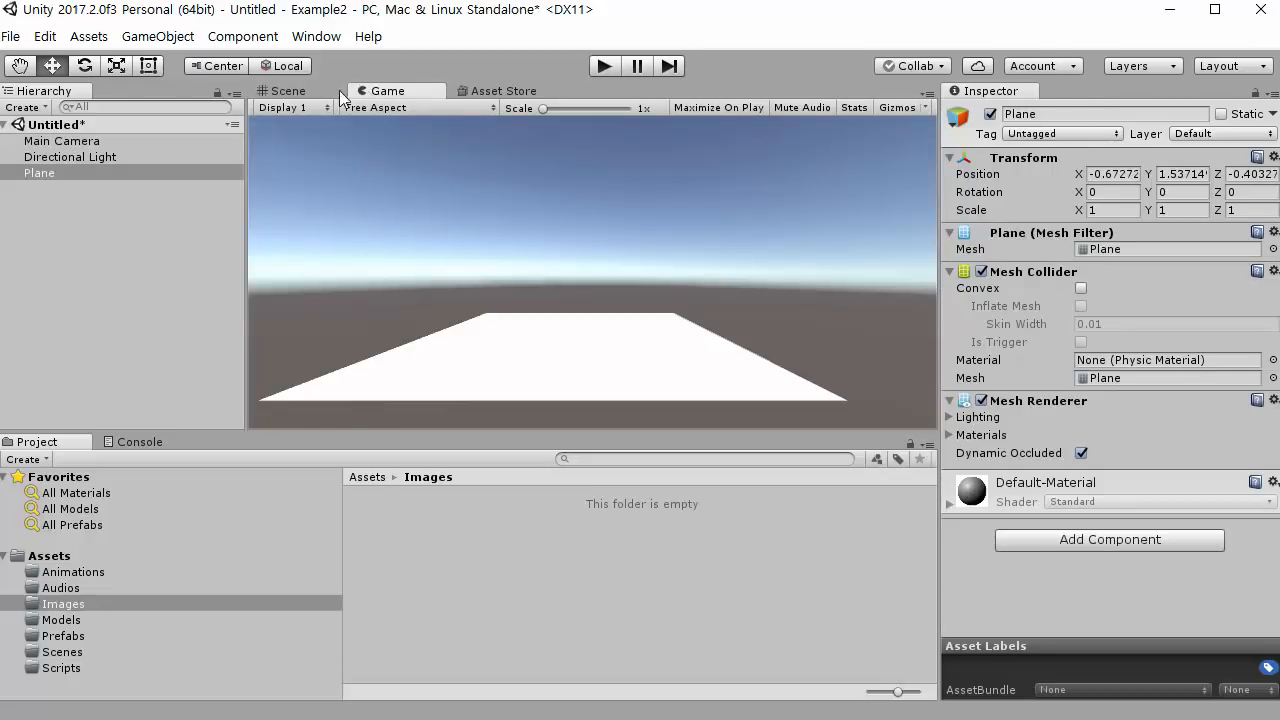
pyautogui.click(338, 92)
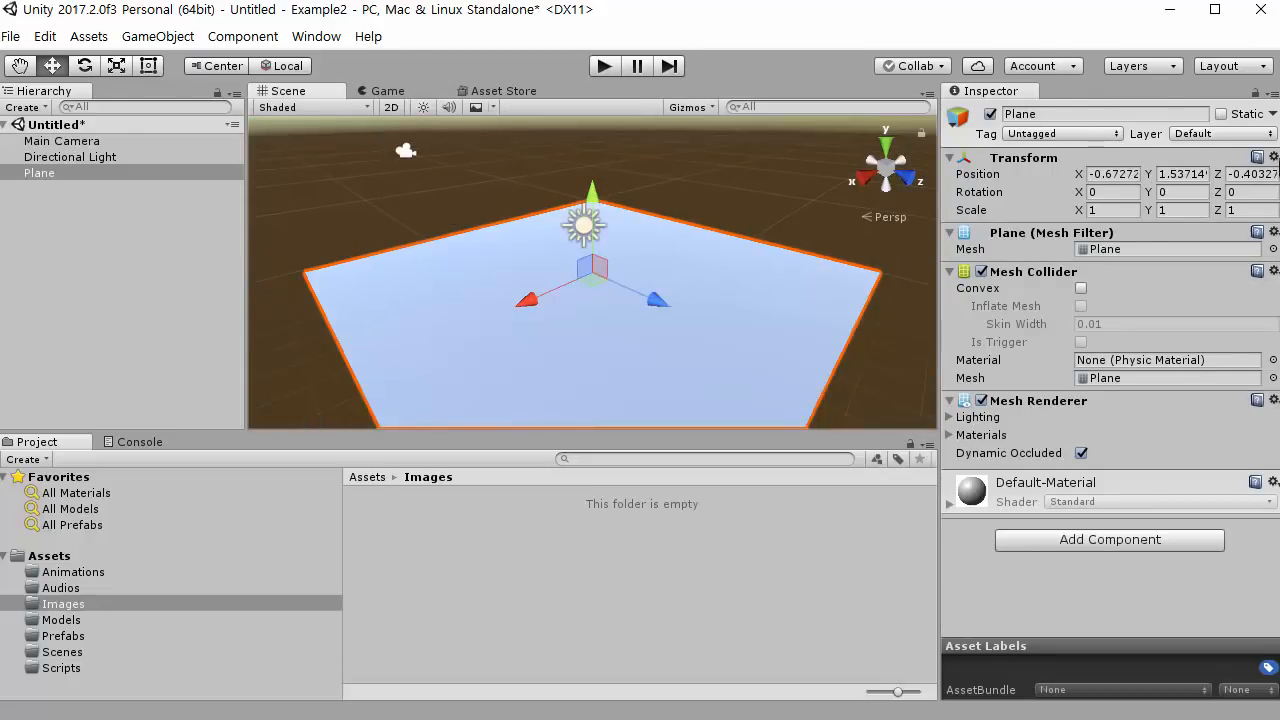
# Narrow the editor window, reset the Plane's Transform, and clear the selection.
pyautogui.moveTo(1278, 170); pyautogui.dragTo(1080, 169)
pyautogui.click(1071, 158)
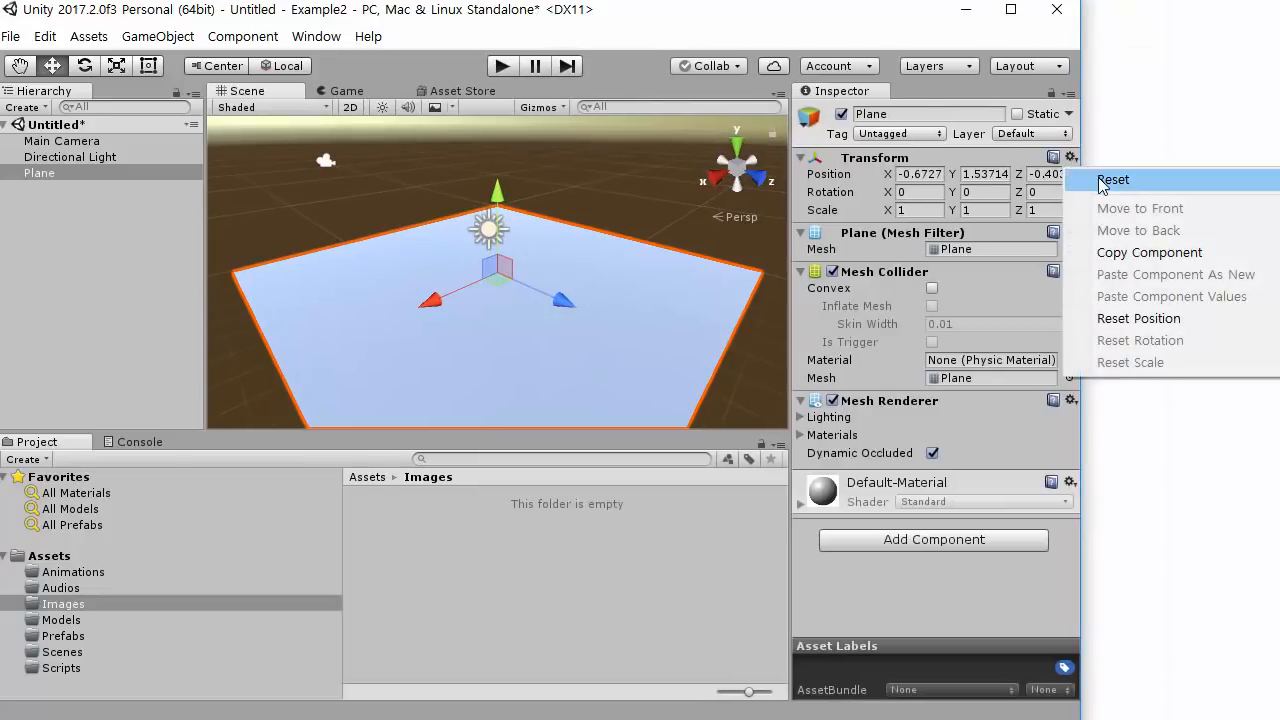
pyautogui.click(1112, 180)
pyautogui.click(427, 198)
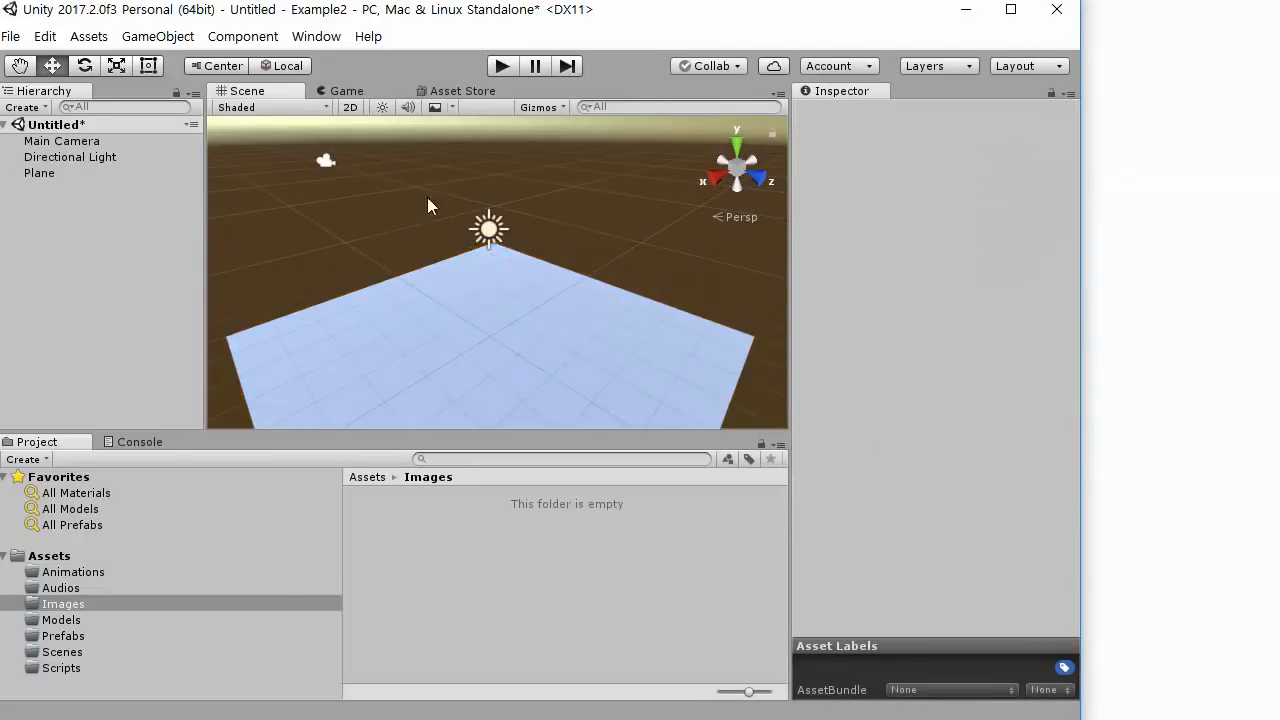
# Reset the Main Camera's Transform.
pyautogui.click(327, 162)
pyautogui.click(1056, 156)
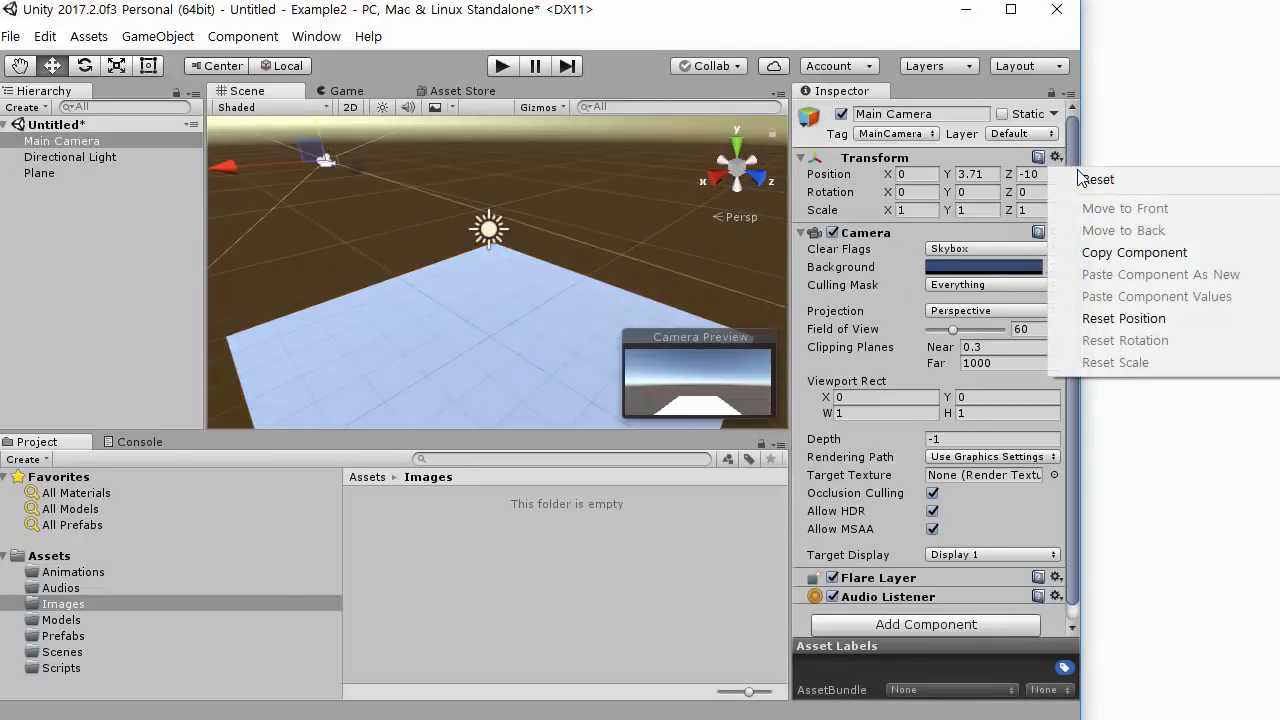
pyautogui.click(1086, 180)
# Move the Main Camera up and back behind the plane, tilt it down toward the plane, and check the framing in the Game view.
pyautogui.moveTo(498, 277); pyautogui.dragTo(491, 232)
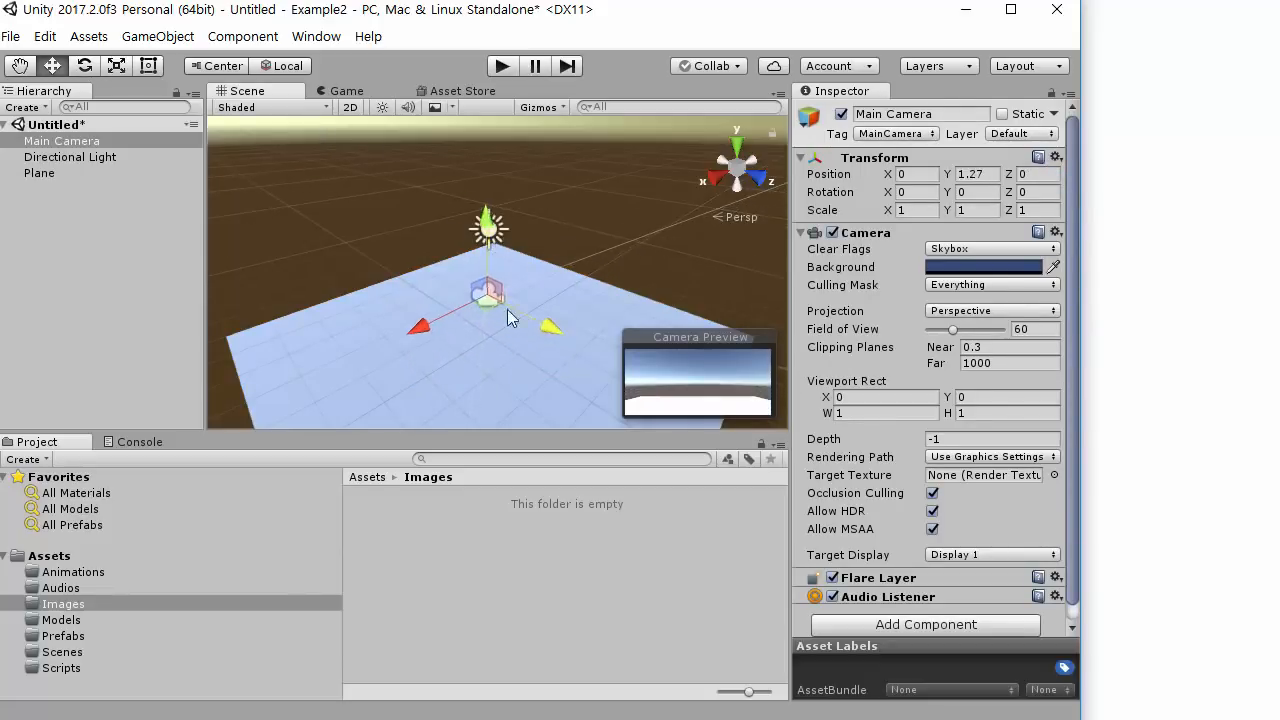
pyautogui.moveTo(507, 309); pyautogui.dragTo(400, 267)
pyautogui.moveTo(386, 175); pyautogui.dragTo(417, 255)
pyautogui.click(89, 68)
pyautogui.click(417, 255)
pyautogui.click(346, 91)
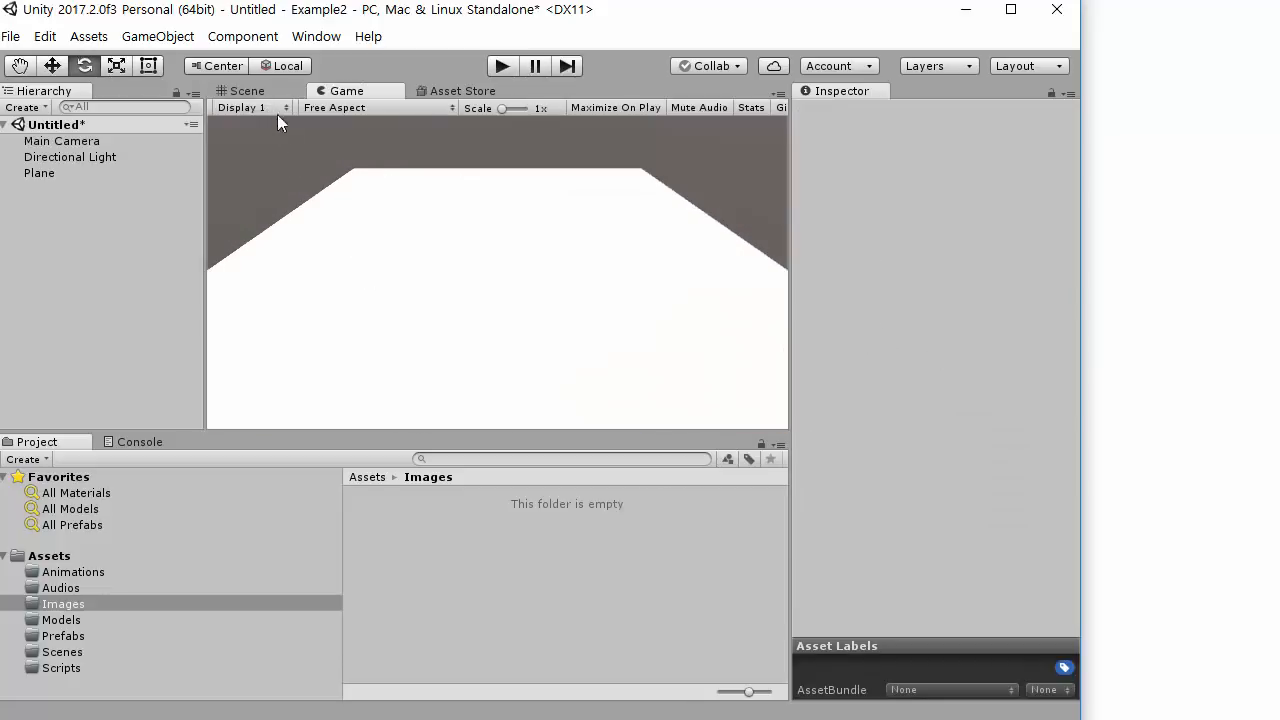
pyautogui.click(266, 92)
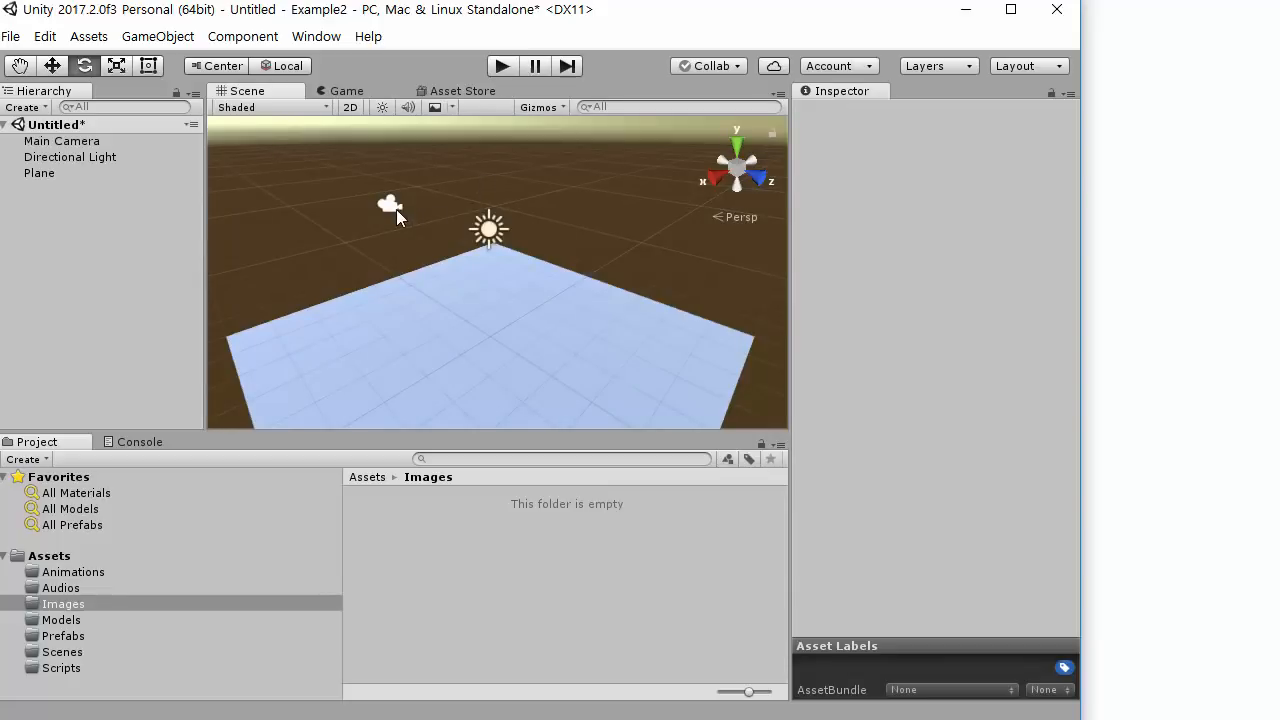
# Browse the "free texture" image results in the web browser and import the crumpled-paper image O5GLLH0.jpg into the Images folder.
pyautogui.click(591, 325)
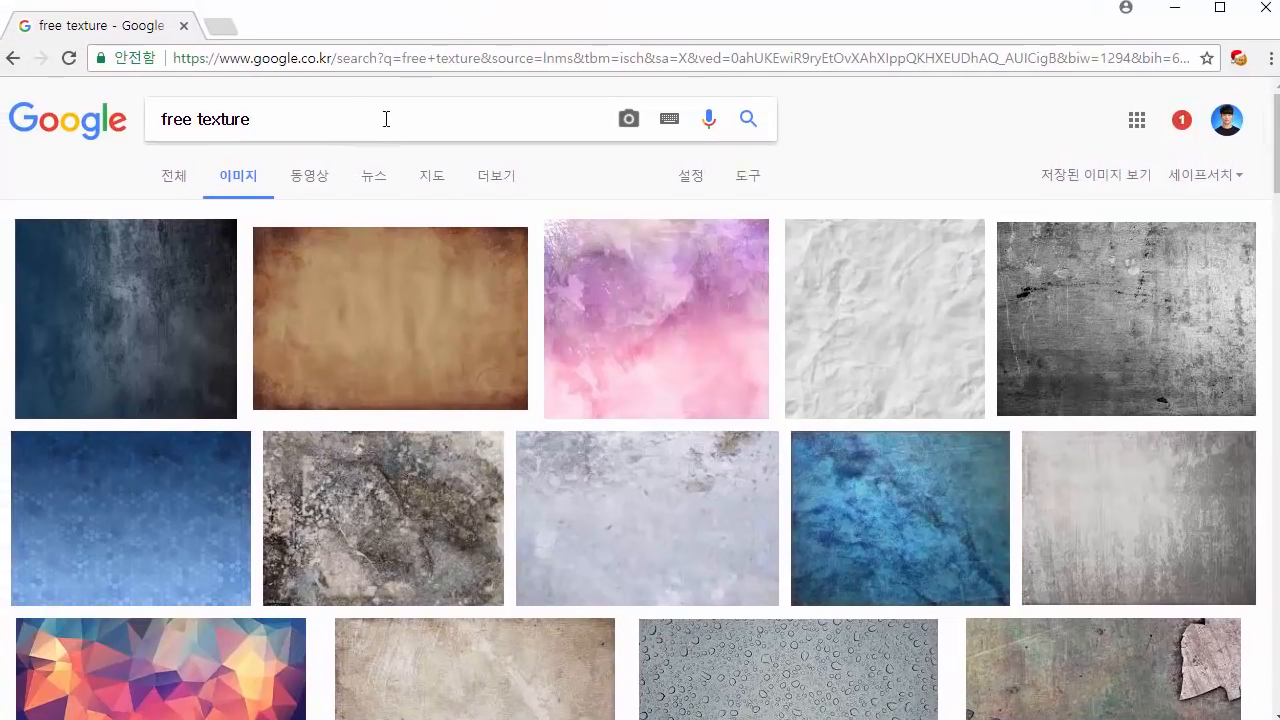
pyautogui.tripleClick(386, 120)
pyautogui.click(838, 167)
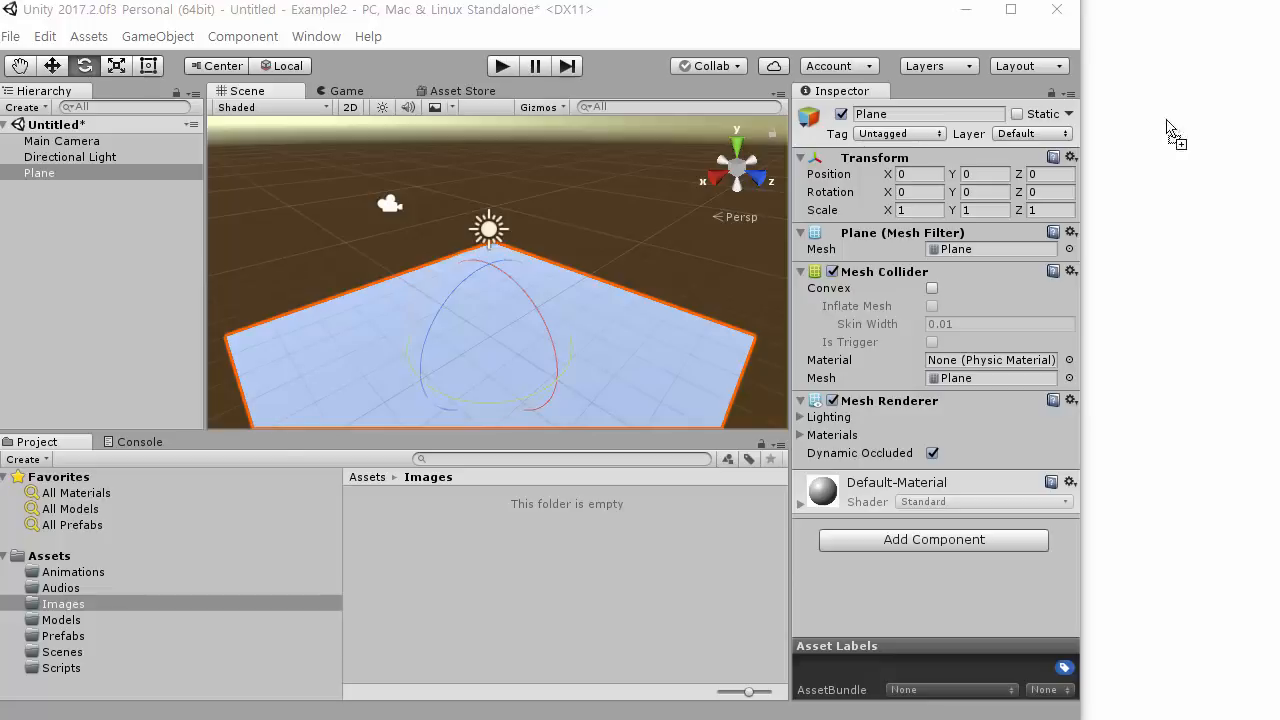
pyautogui.moveTo(1166, 134); pyautogui.dragTo(101, 611)
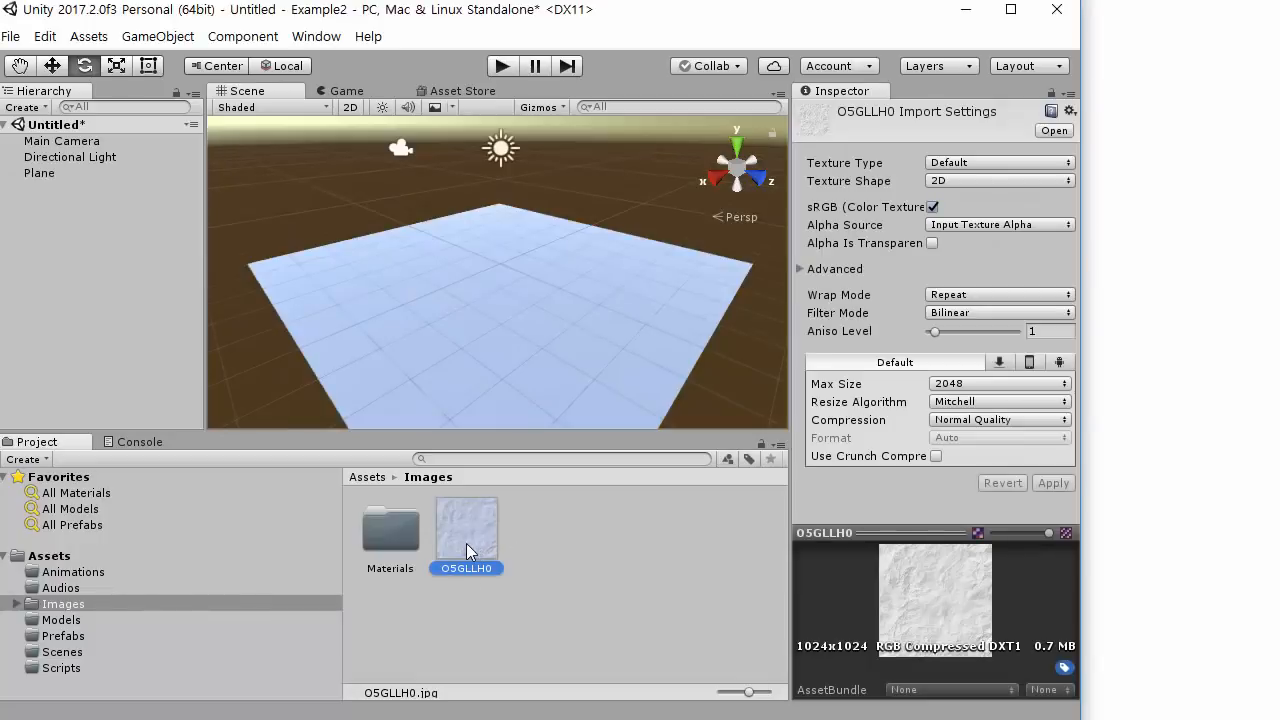
# Apply the O5GLLH0 texture to the Plane and examine the textured surface in the Scene and Game views.
pyautogui.moveTo(70, 188); pyautogui.dragTo(75, 178)
pyautogui.click(640, 302)
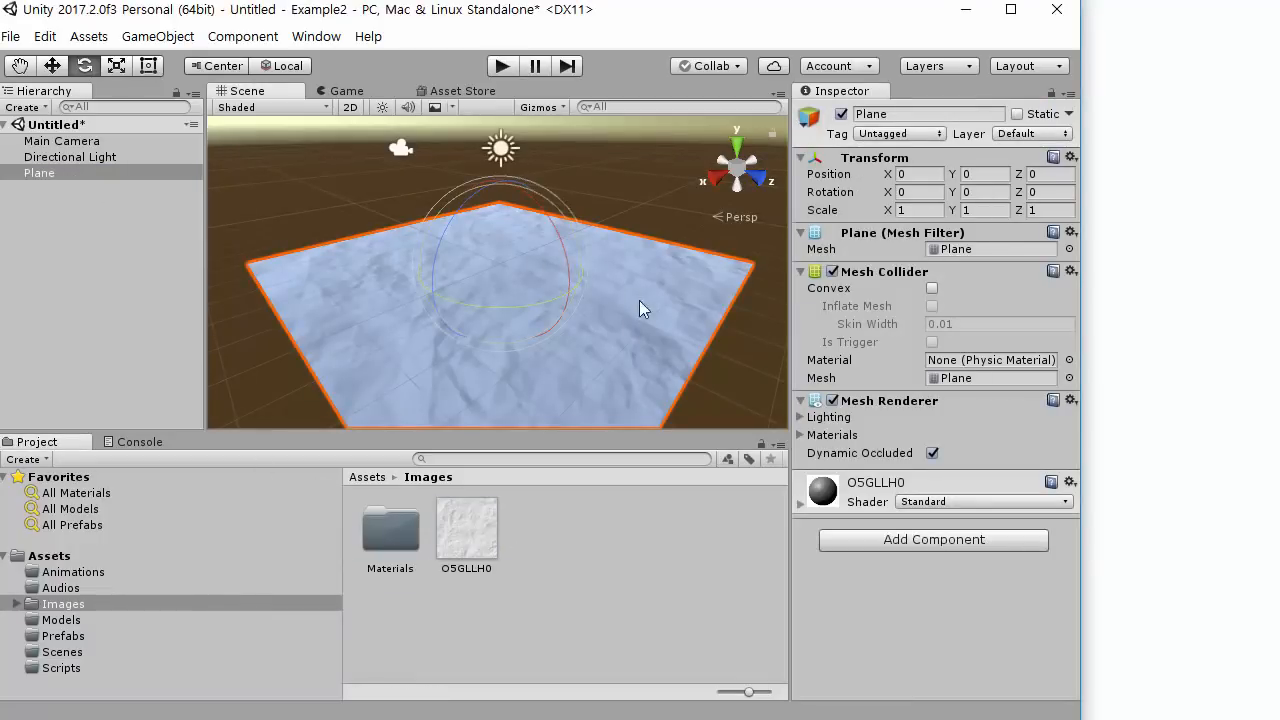
pyautogui.click(605, 184)
pyautogui.scroll(3, 562, 309)
pyautogui.scroll(-3, 560, 312)
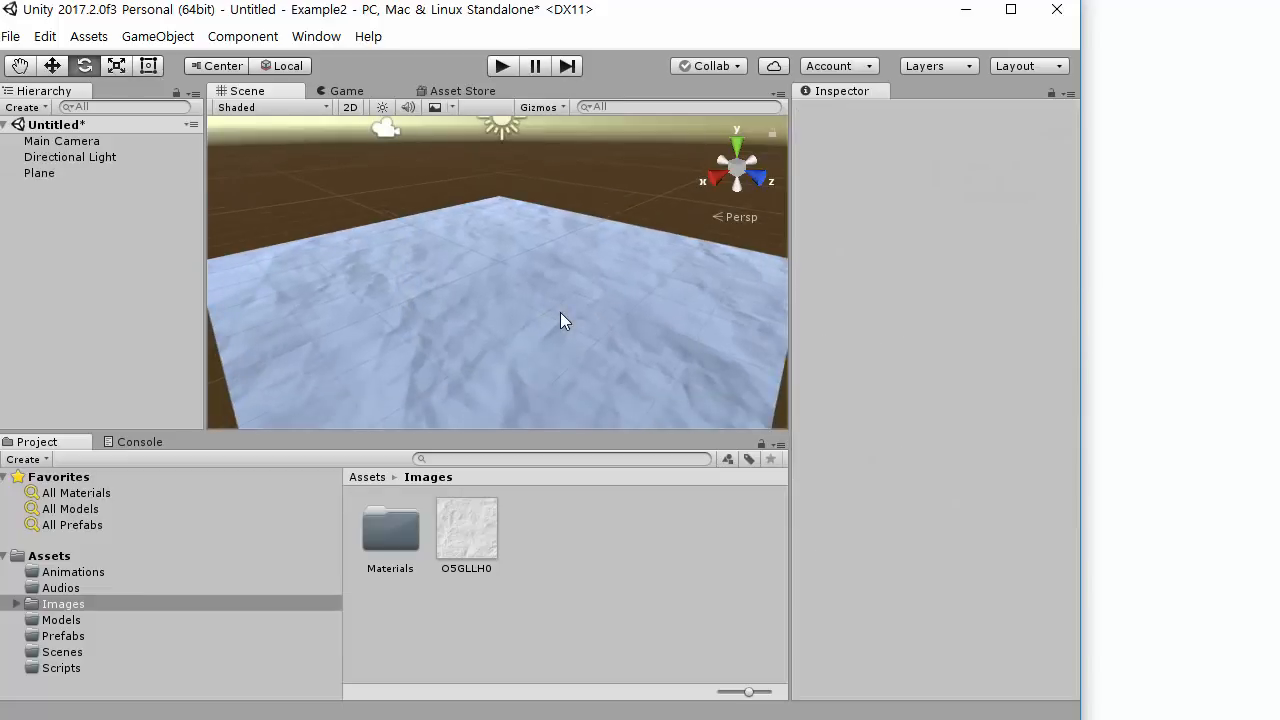
pyautogui.scroll(3, 540, 311)
pyautogui.click(349, 92)
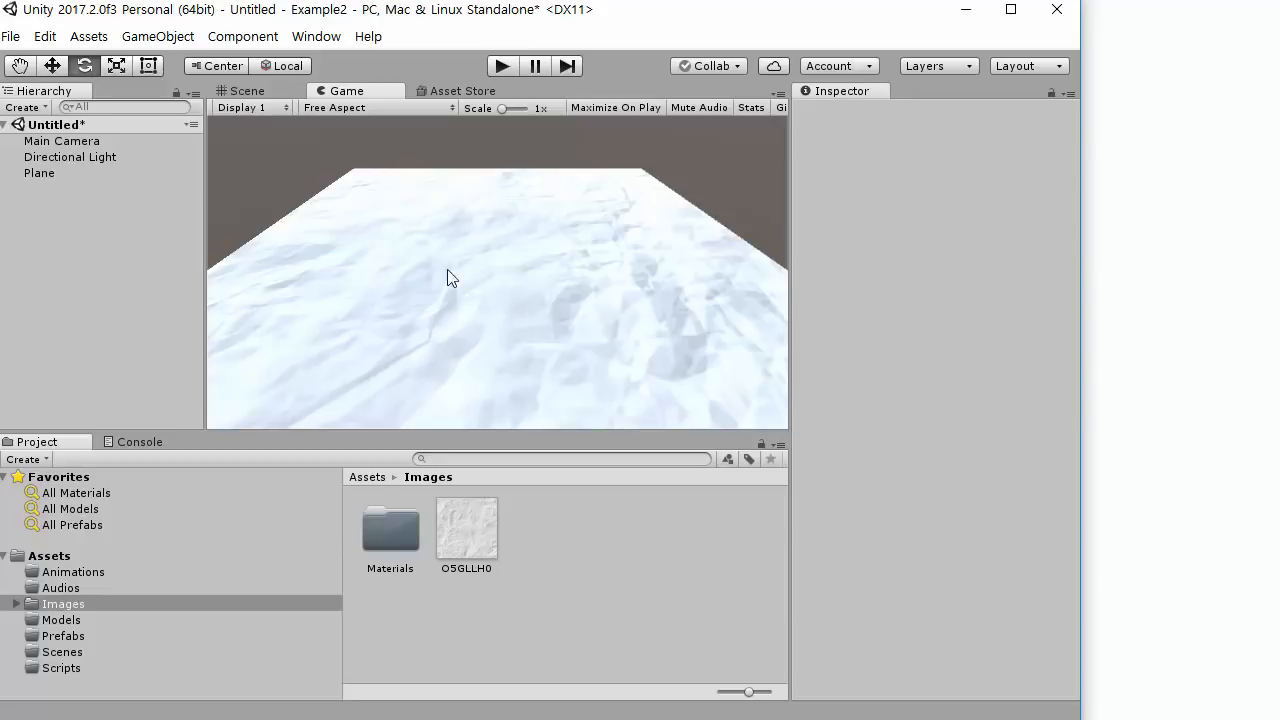
pyautogui.click(247, 91)
pyautogui.scroll(-3, 579, 258)
pyautogui.scroll(3, 533, 266)
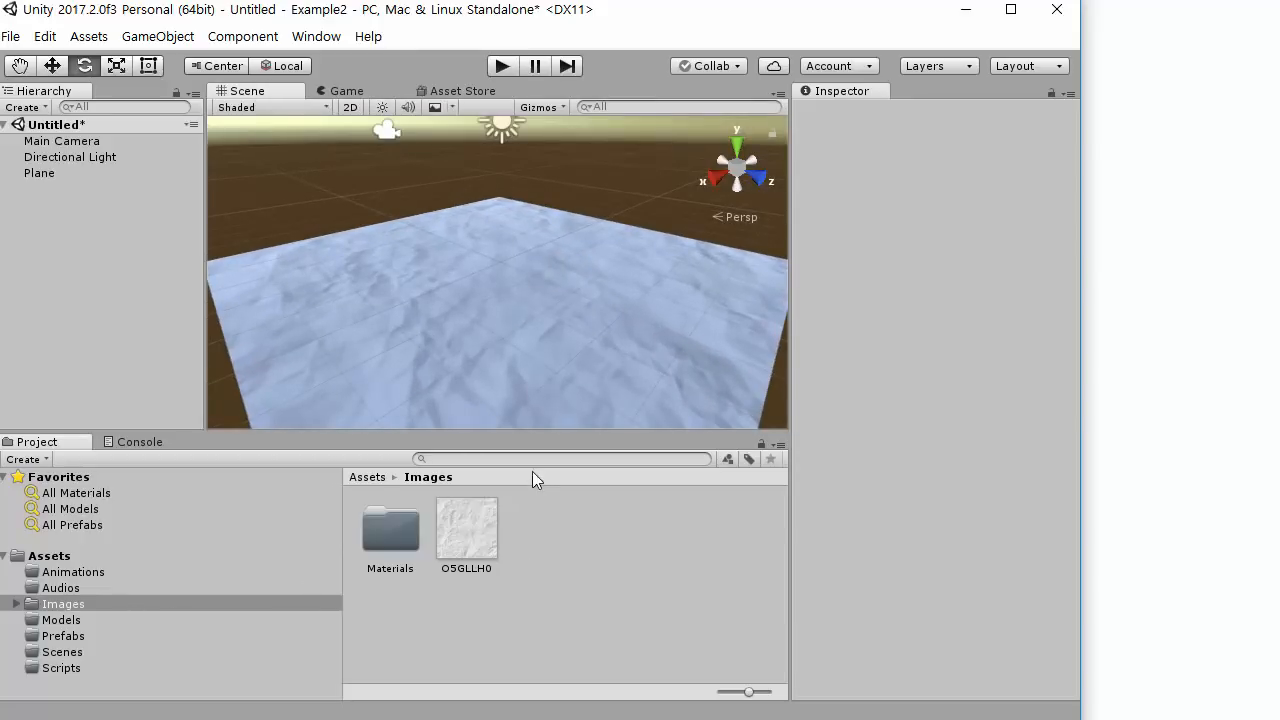
pyautogui.moveTo(476, 556); pyautogui.dragTo(605, 222)
# Import Joakim Karud - Longing.mp3 into the Audios folder and select the imported clip.
pyautogui.click(62, 588)
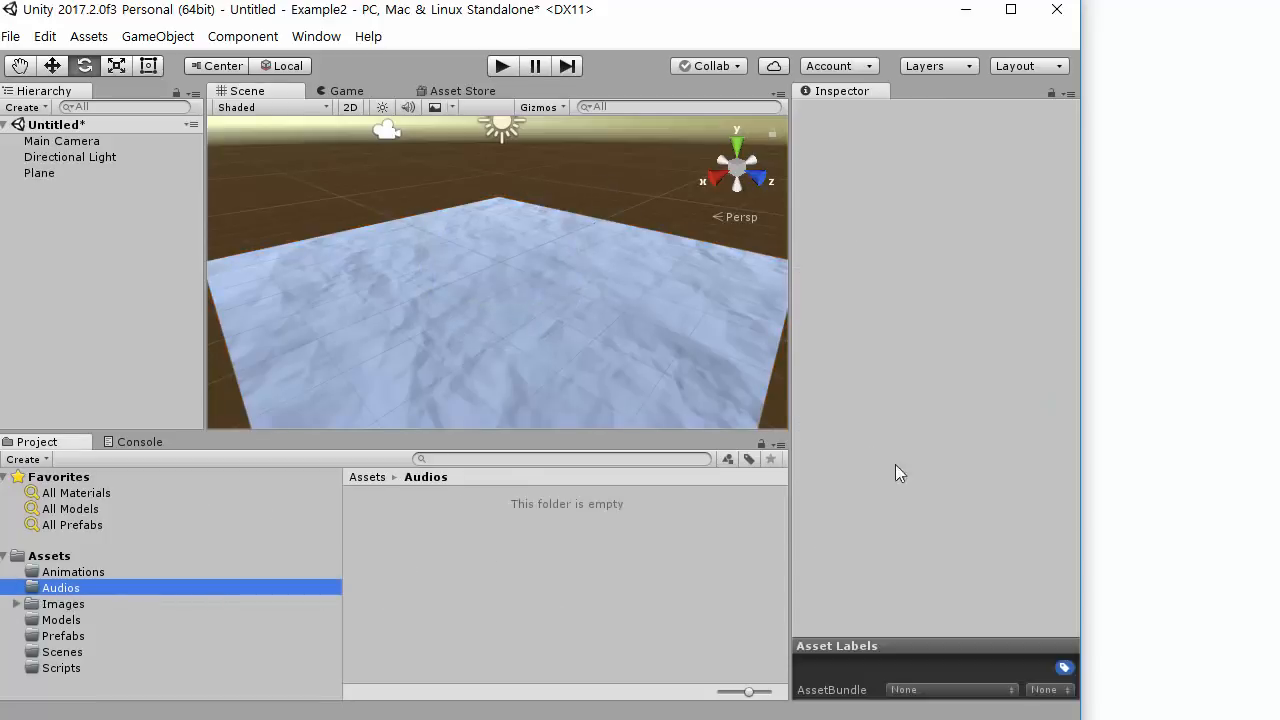
pyautogui.moveTo(1279, 450); pyautogui.dragTo(394, 554)
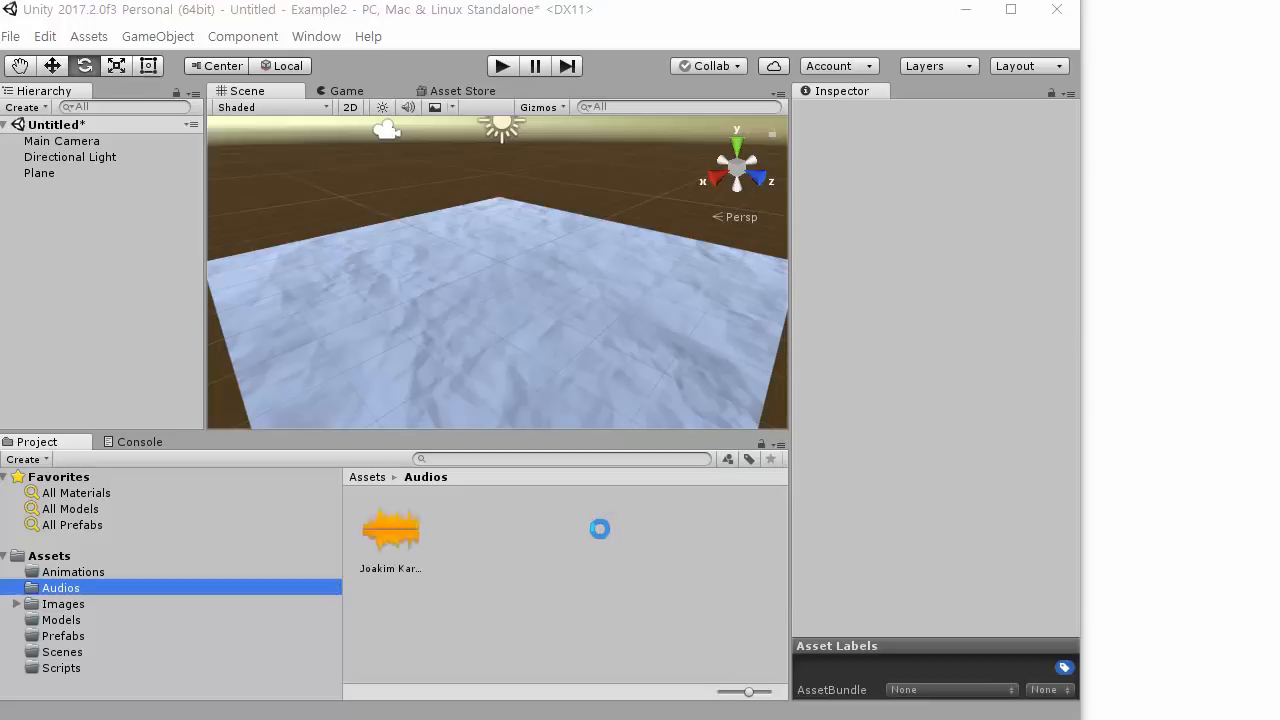
pyautogui.click(416, 531)
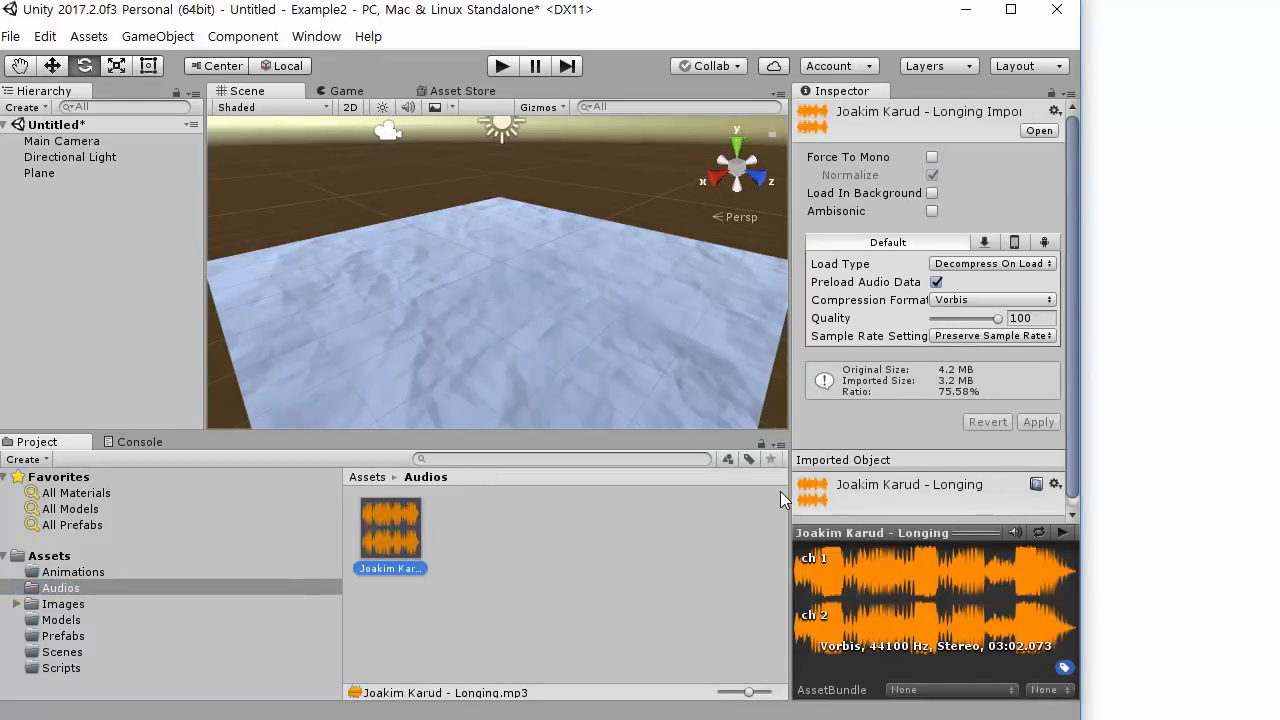
# Widen the Inspector and the editor window, preview the Longing audio clip, and stop its playback.
pyautogui.moveTo(791, 494); pyautogui.dragTo(668, 494)
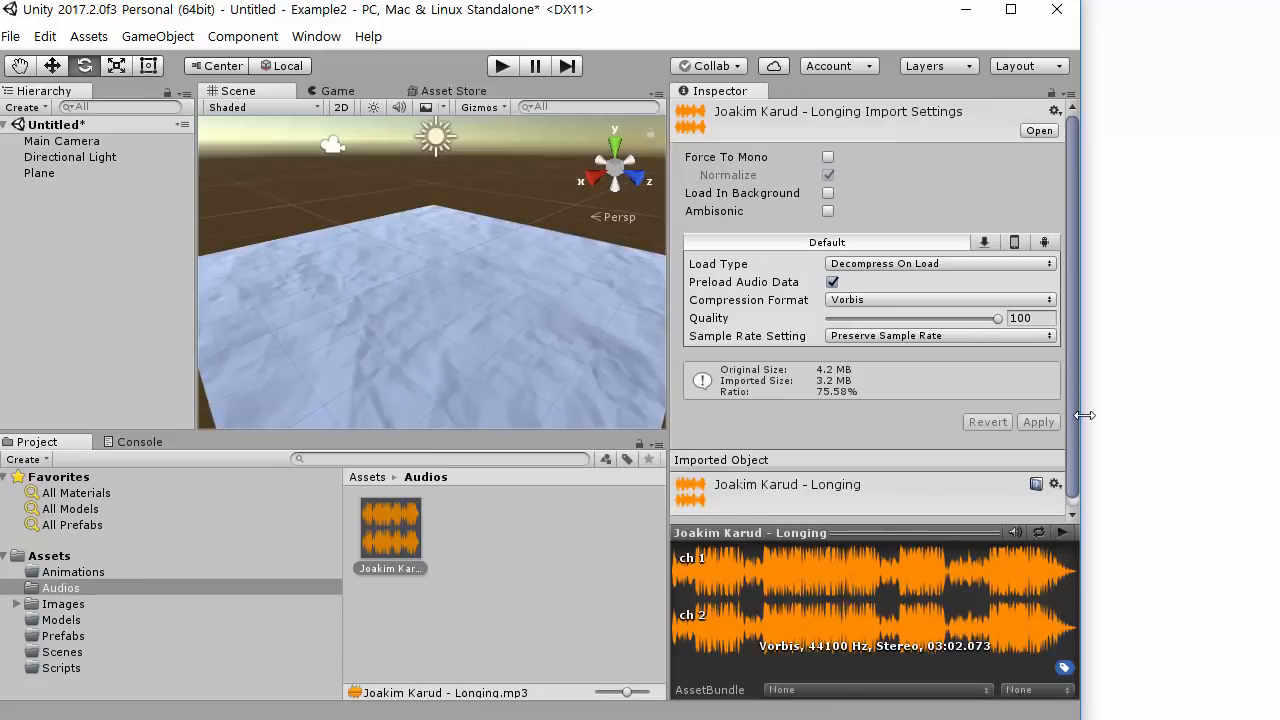
pyautogui.moveTo(1082, 414); pyautogui.dragTo(1277, 404)
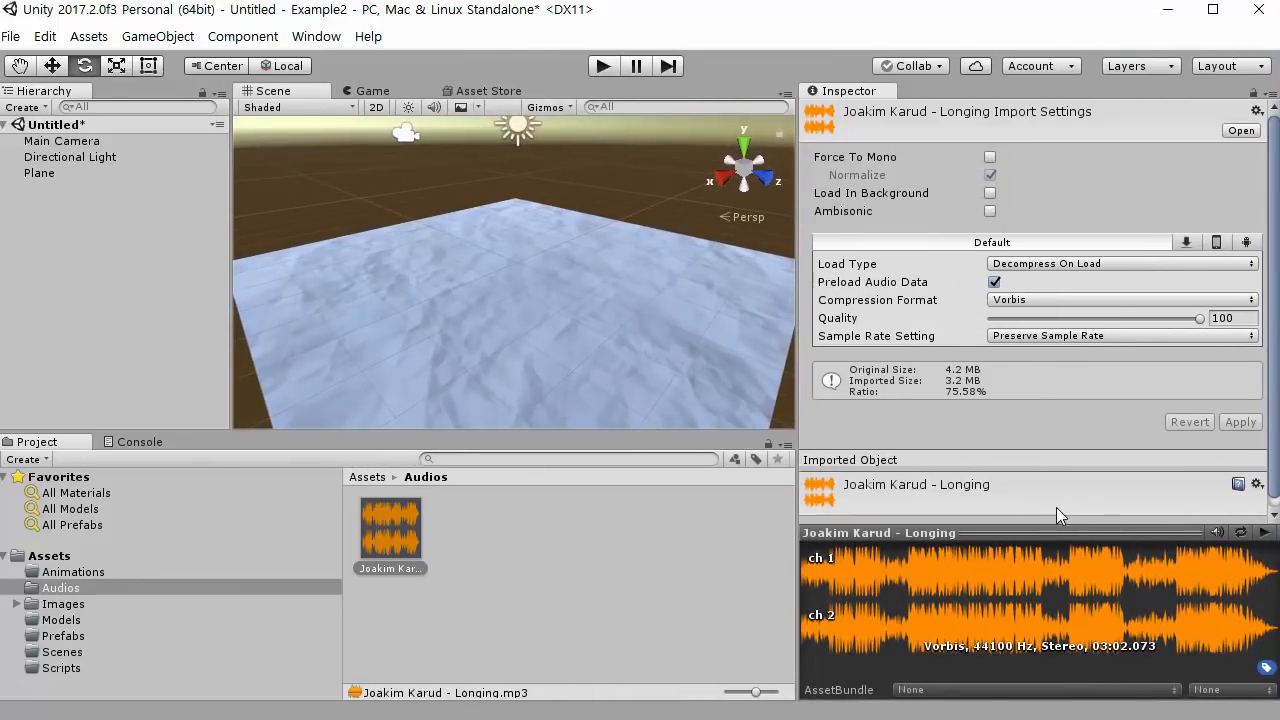
pyautogui.click(1264, 533)
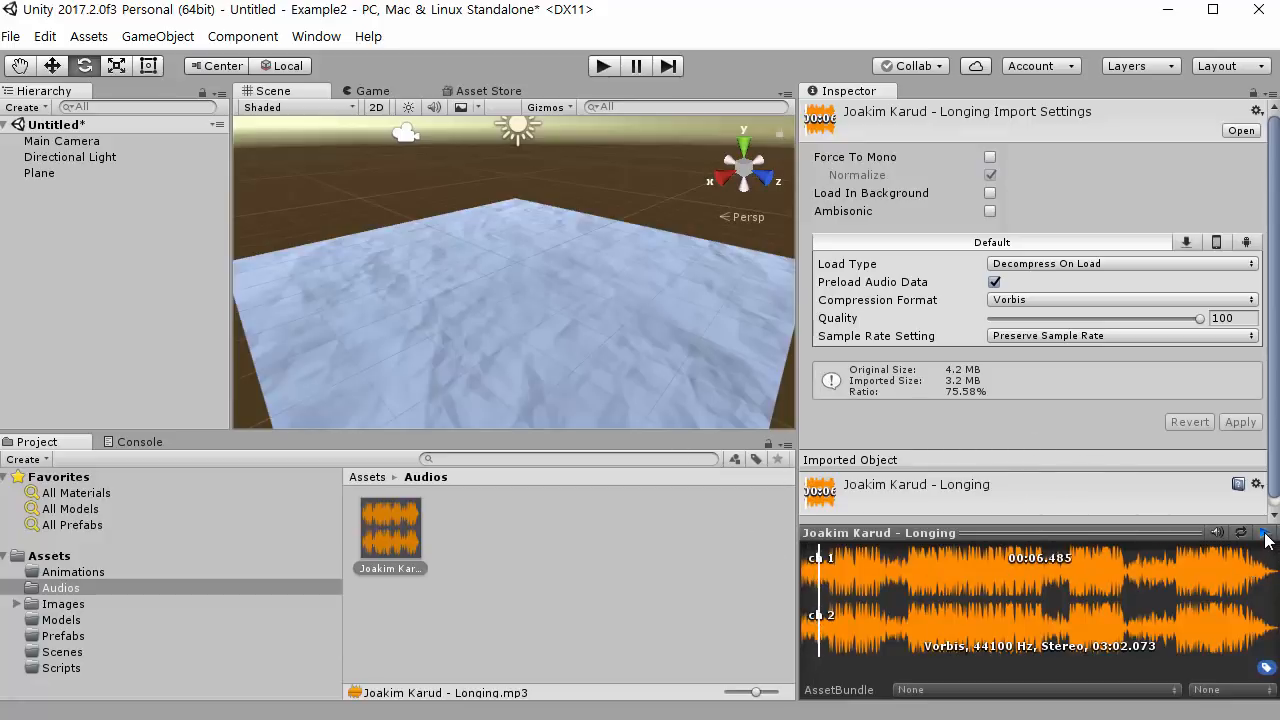
pyautogui.click(487, 567)
pyautogui.click(408, 540)
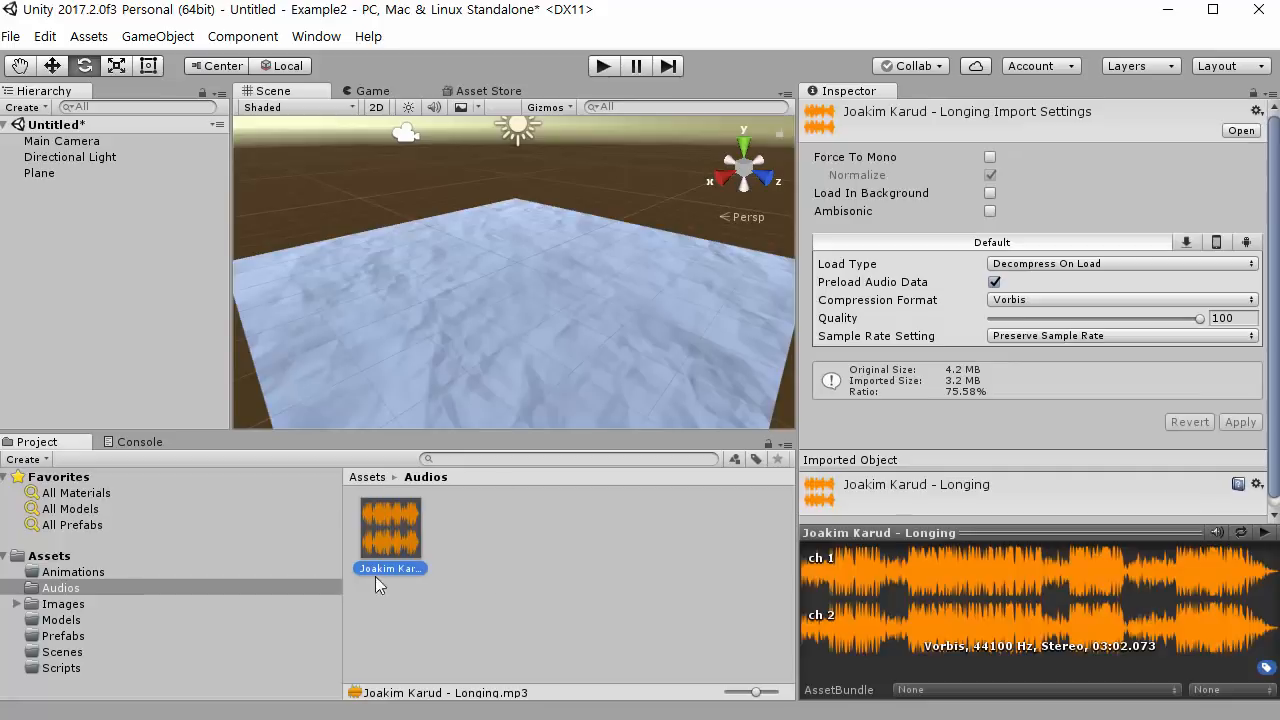
pyautogui.click(589, 399)
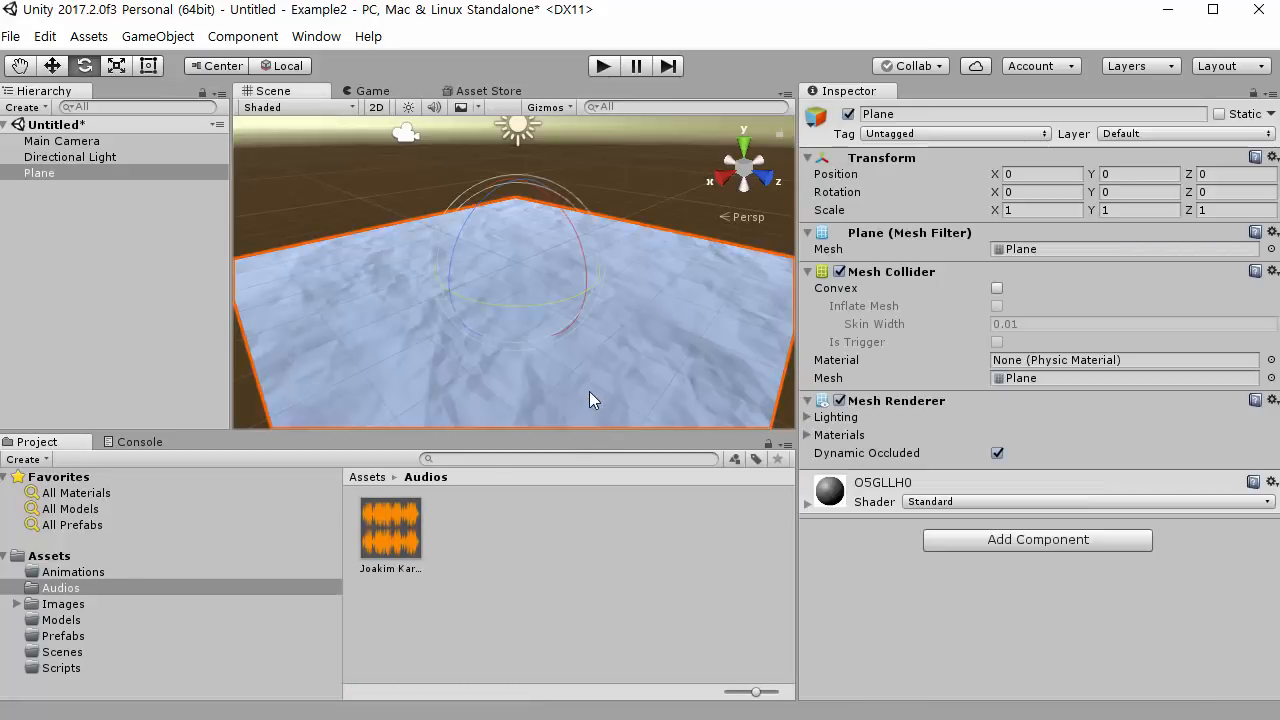
pyautogui.click(666, 195)
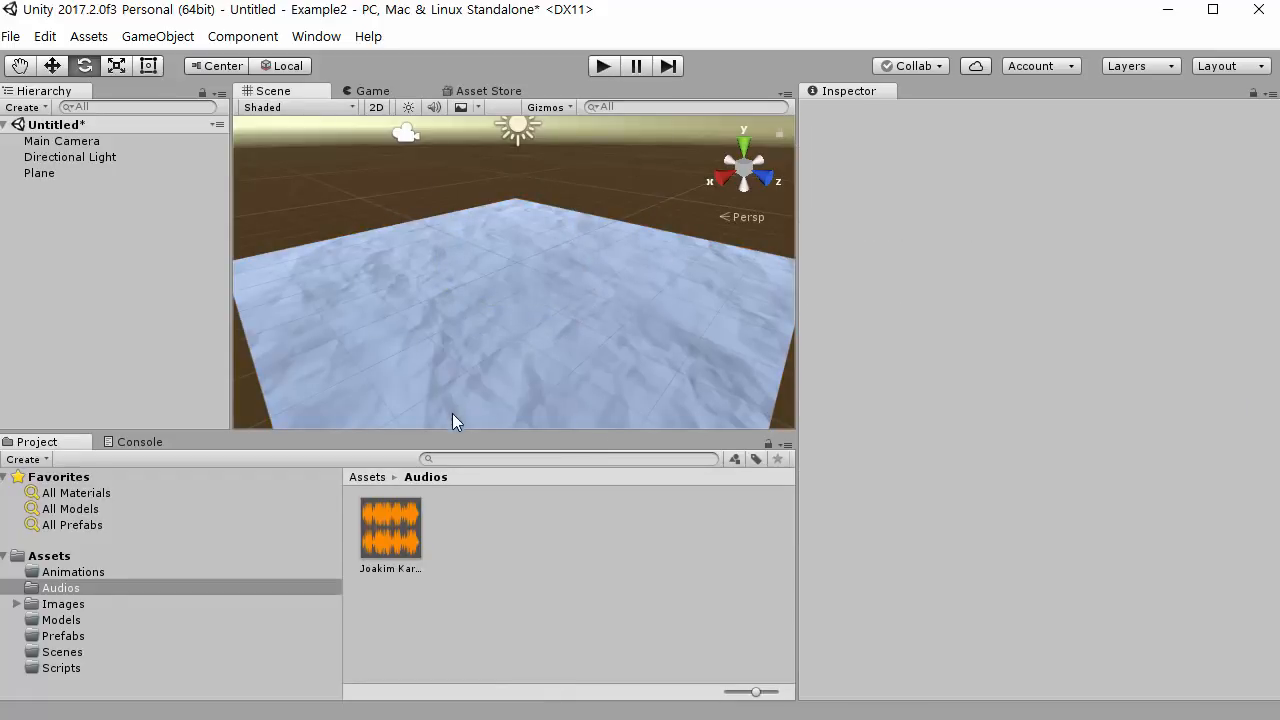
pyautogui.click(390, 528)
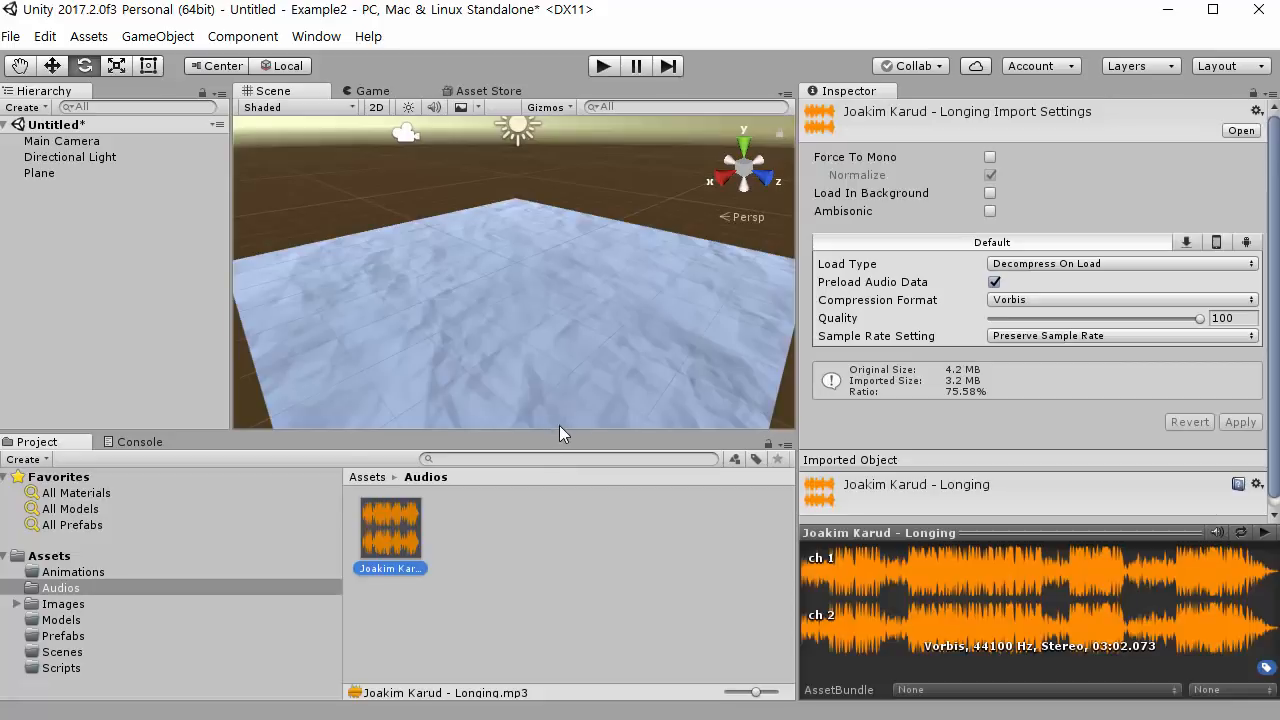
pyautogui.click(642, 192)
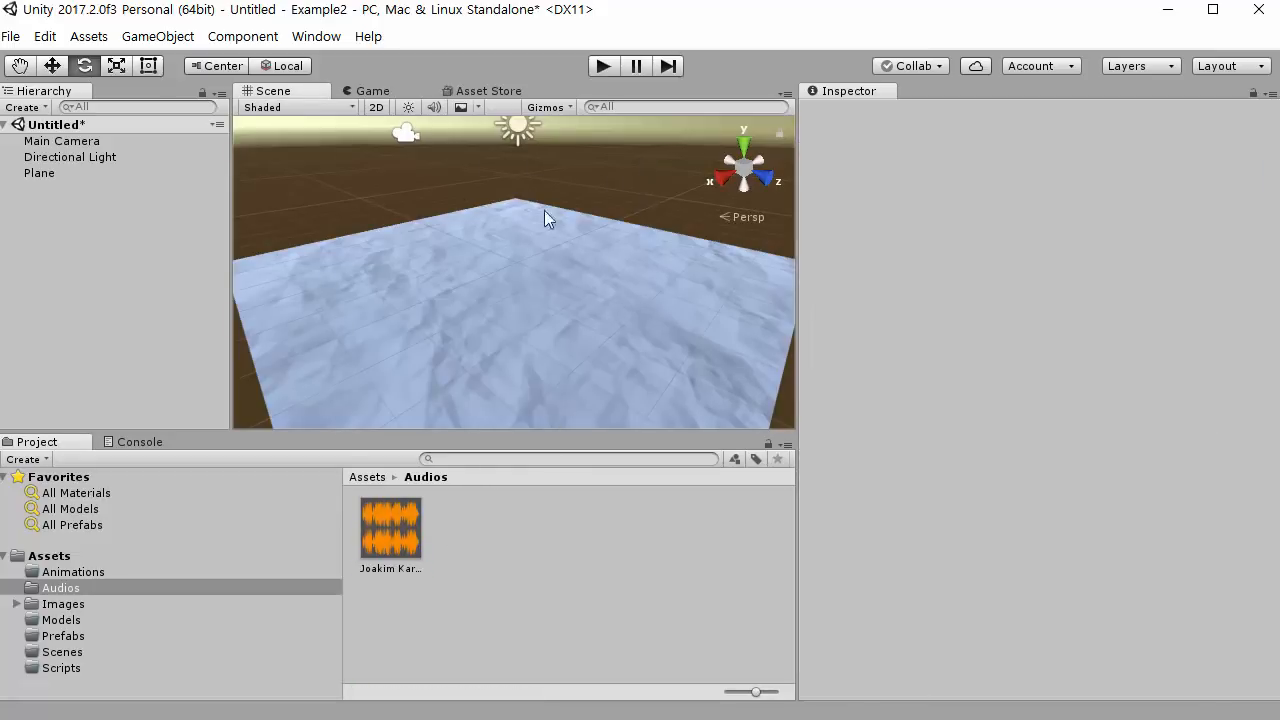
# Show the Models folder's contents and open the Asset Store.
pyautogui.click(265, 619)
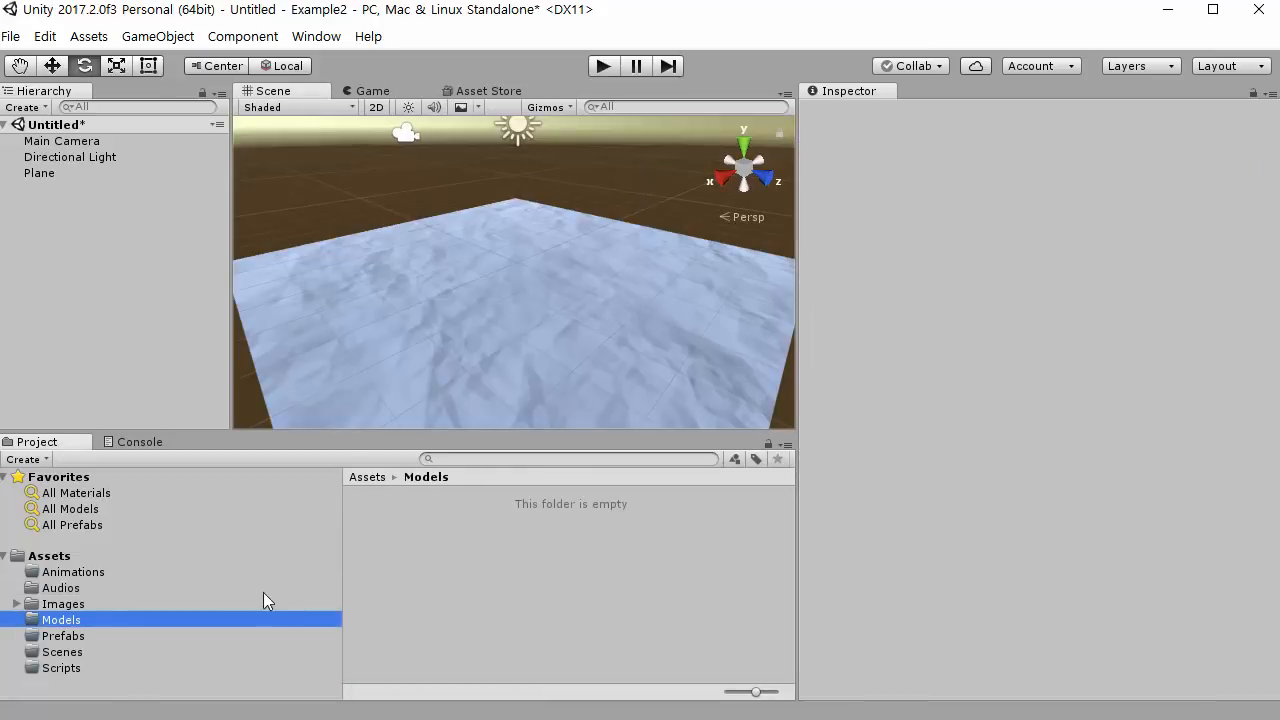
pyautogui.moveTo(447, 388)
pyautogui.mouseDown(button='middle')
pyautogui.moveTo(460, 343)
pyautogui.moveTo(443, 340)
pyautogui.moveTo(452, 380)
pyautogui.mouseUp(button='middle')
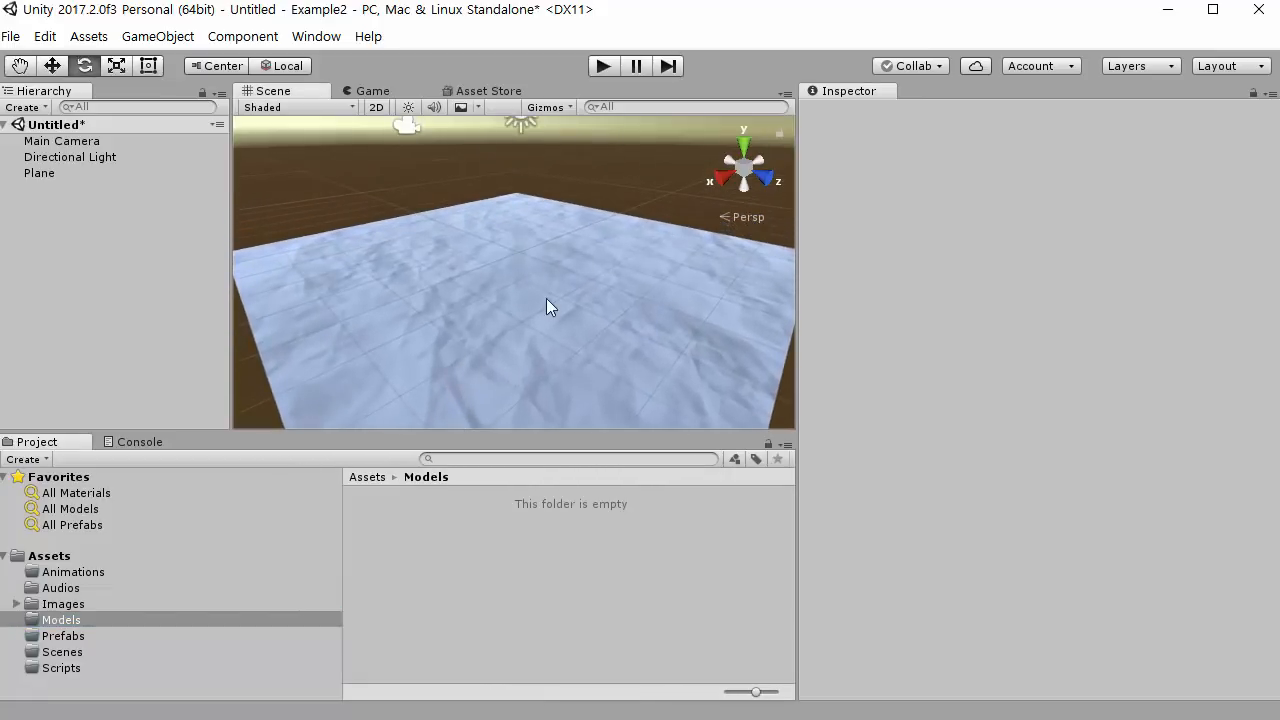
pyautogui.scroll(-4, 550, 331)
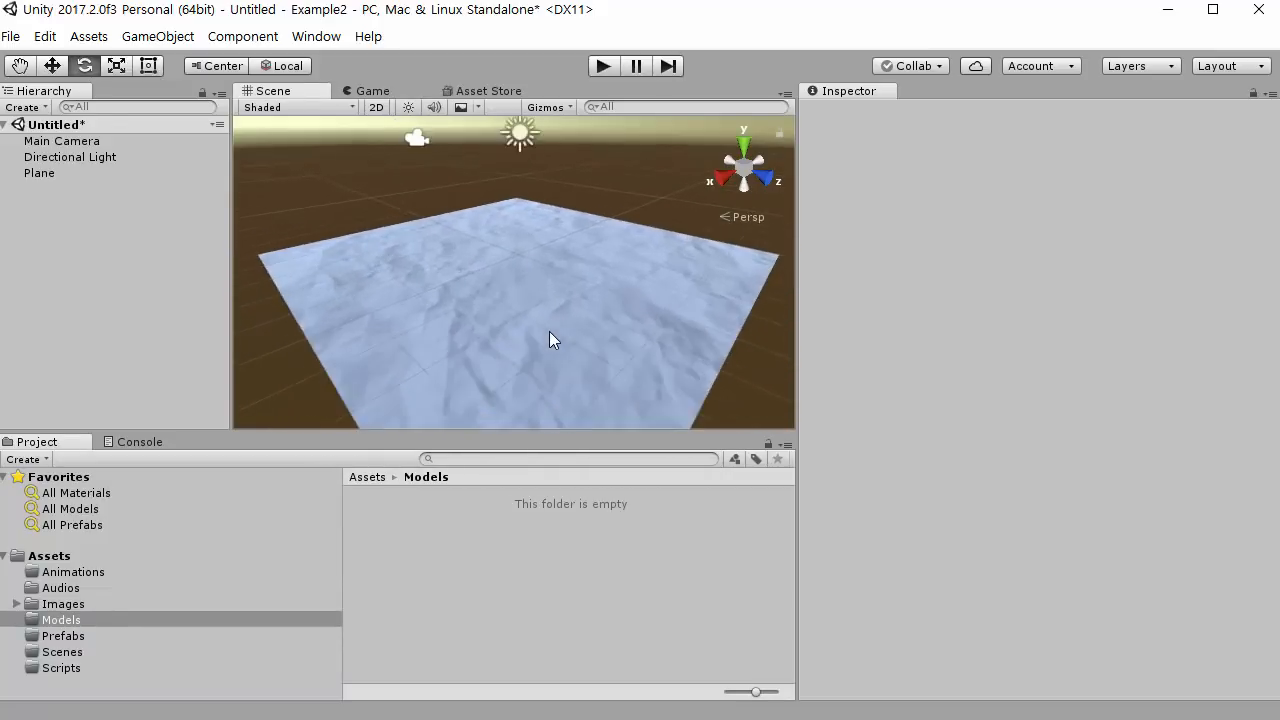
pyautogui.scroll(3, 530, 292)
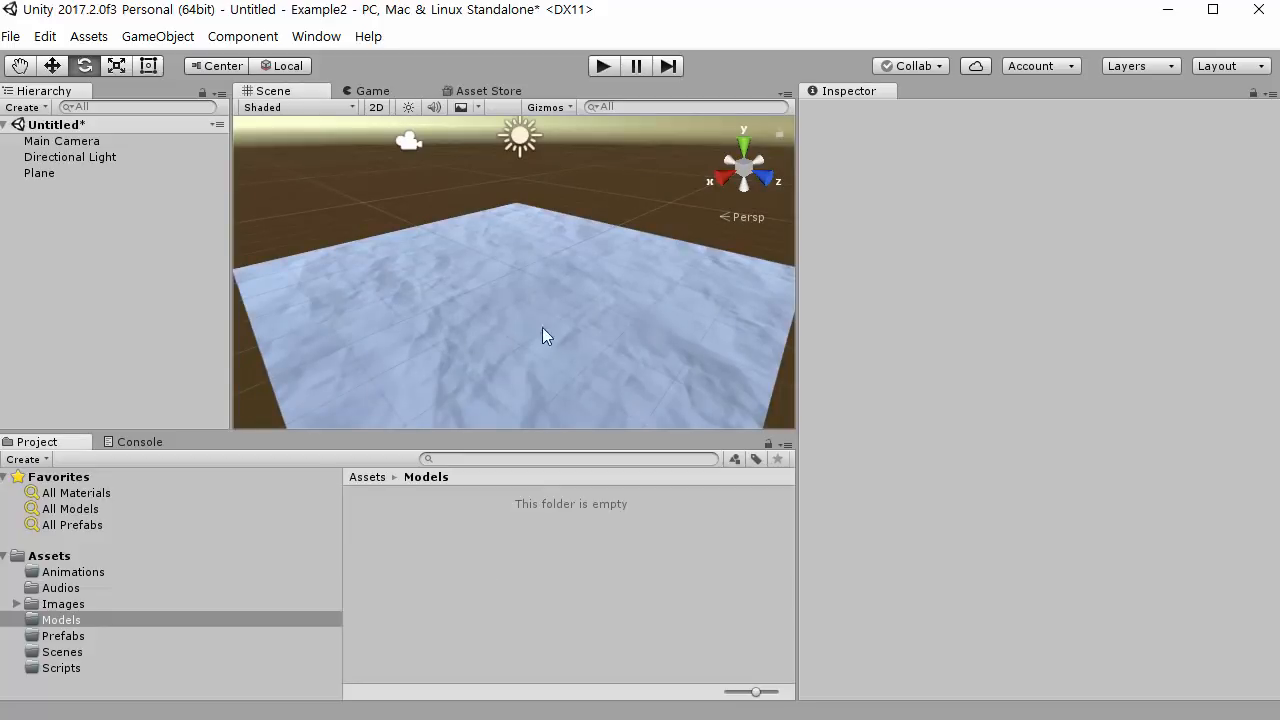
pyautogui.click(495, 92)
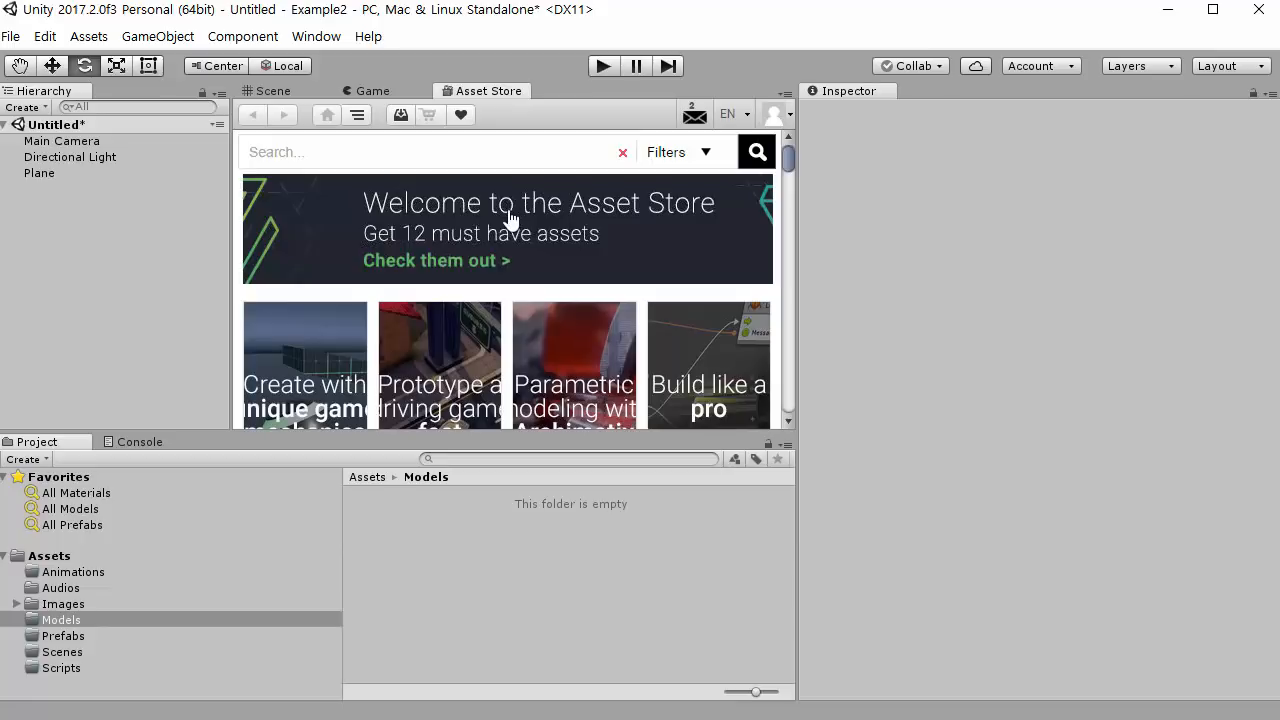
# Search the Asset Store for FREE 3D MODEL.
pyautogui.click(553, 152)
pyautogui.write('REE 3D MODEL')
pyautogui.press('Return')
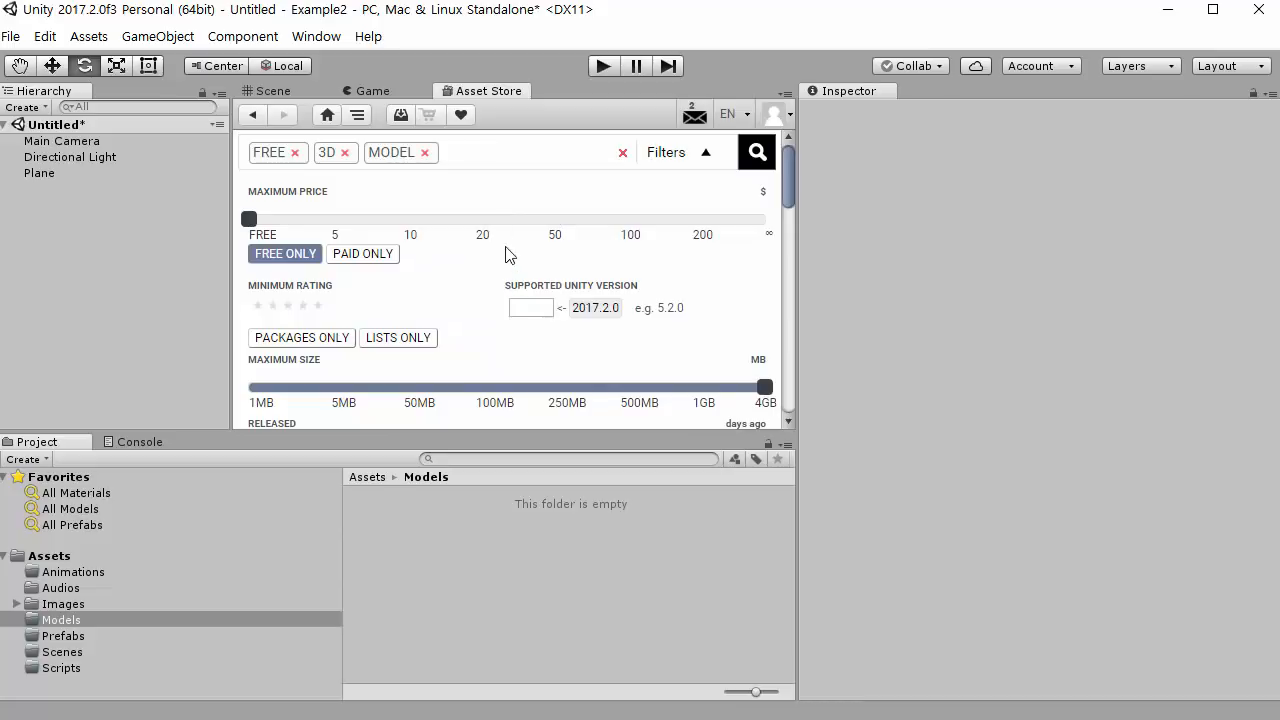
# Open the Free Barrel Model Pack from the search results and download it.
pyautogui.scroll(-8, 500, 271)
pyautogui.scroll(-2, 506, 271)
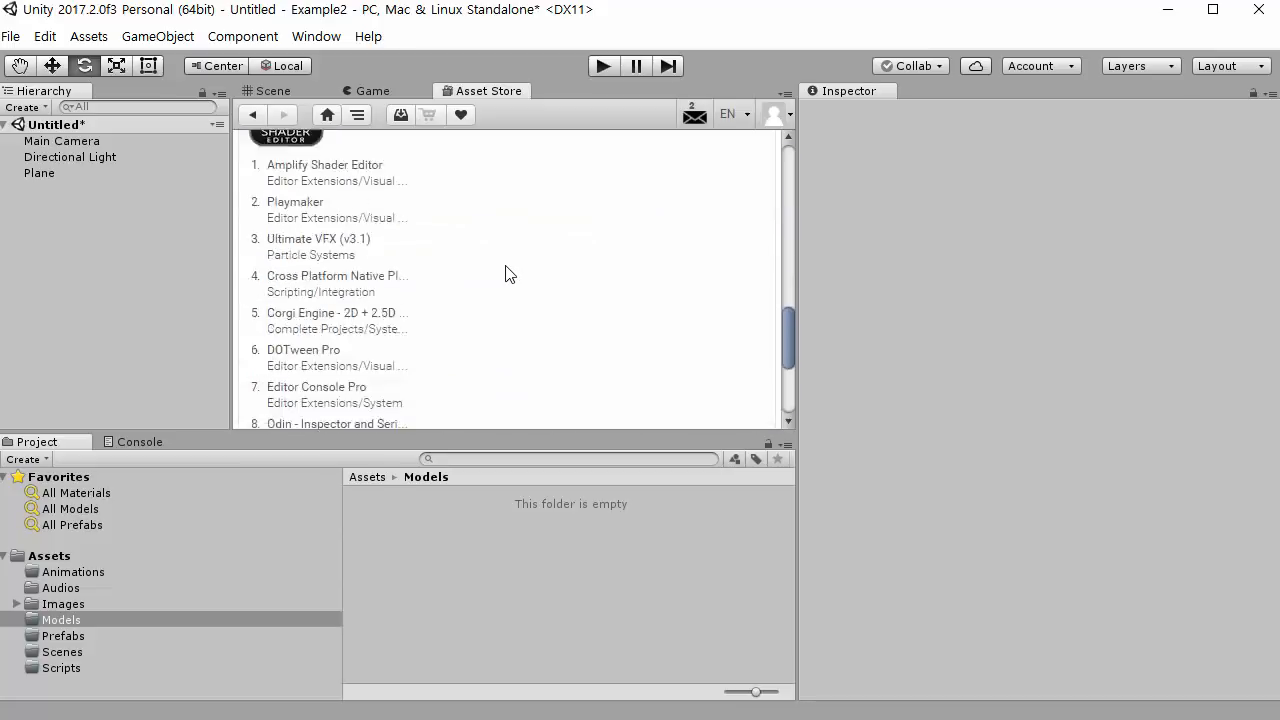
pyautogui.scroll(-2, 471, 272)
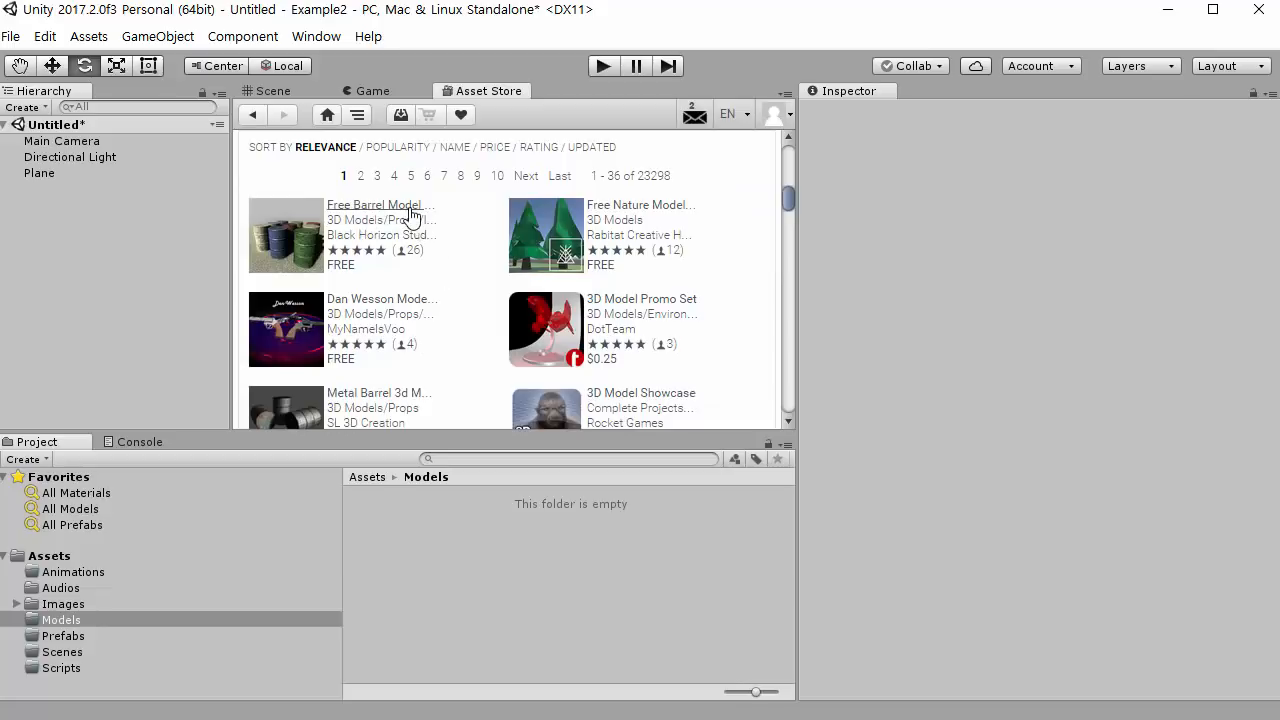
pyautogui.scroll(-1, 412, 214)
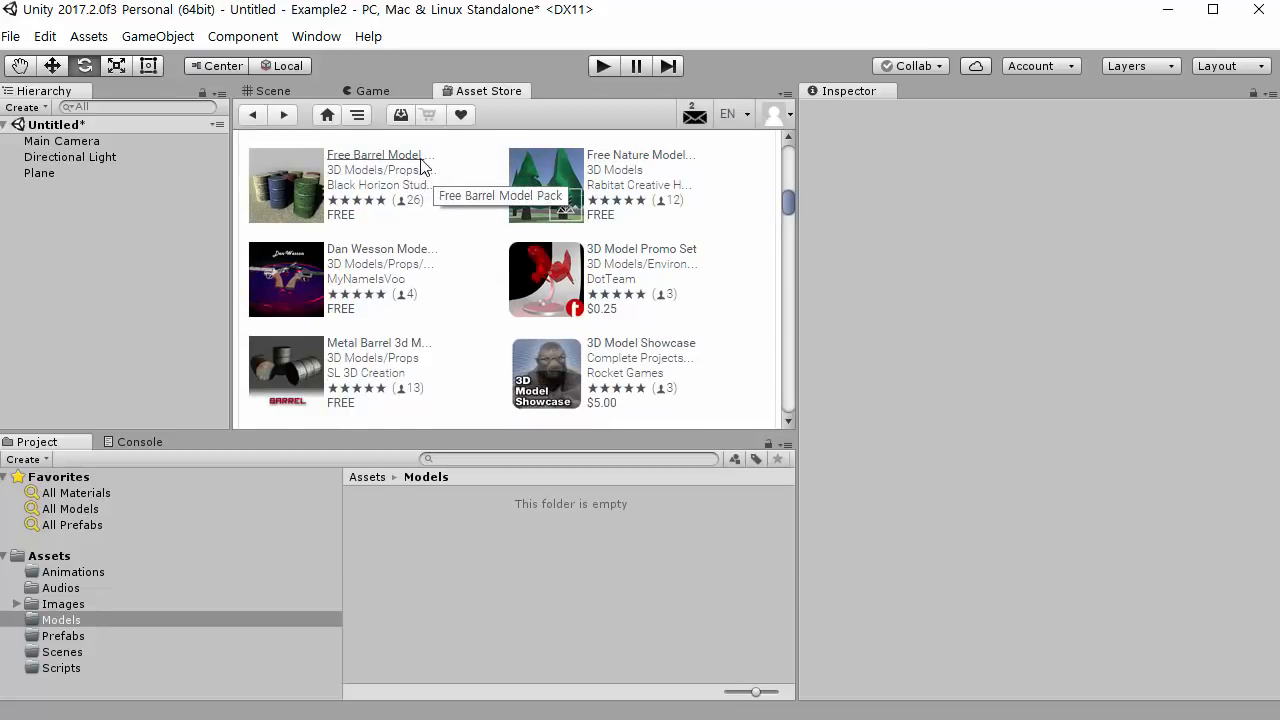
pyautogui.click(418, 165)
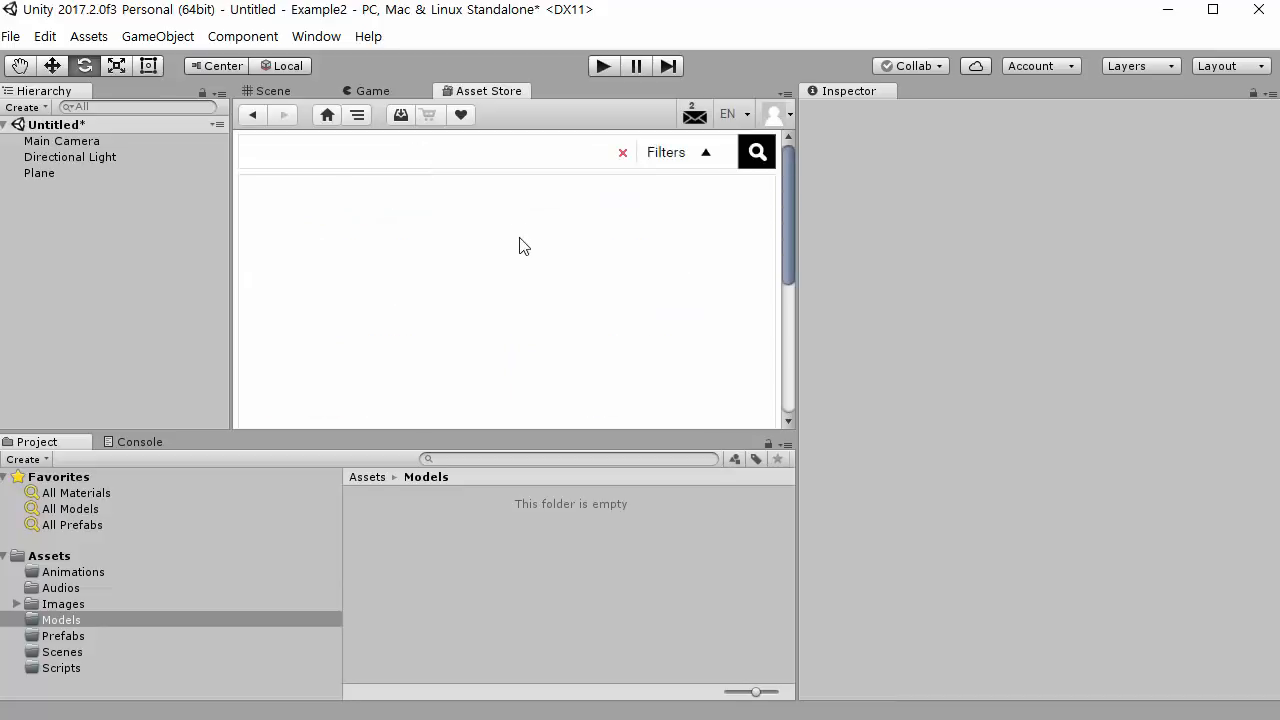
pyautogui.scroll(-5, 443, 255)
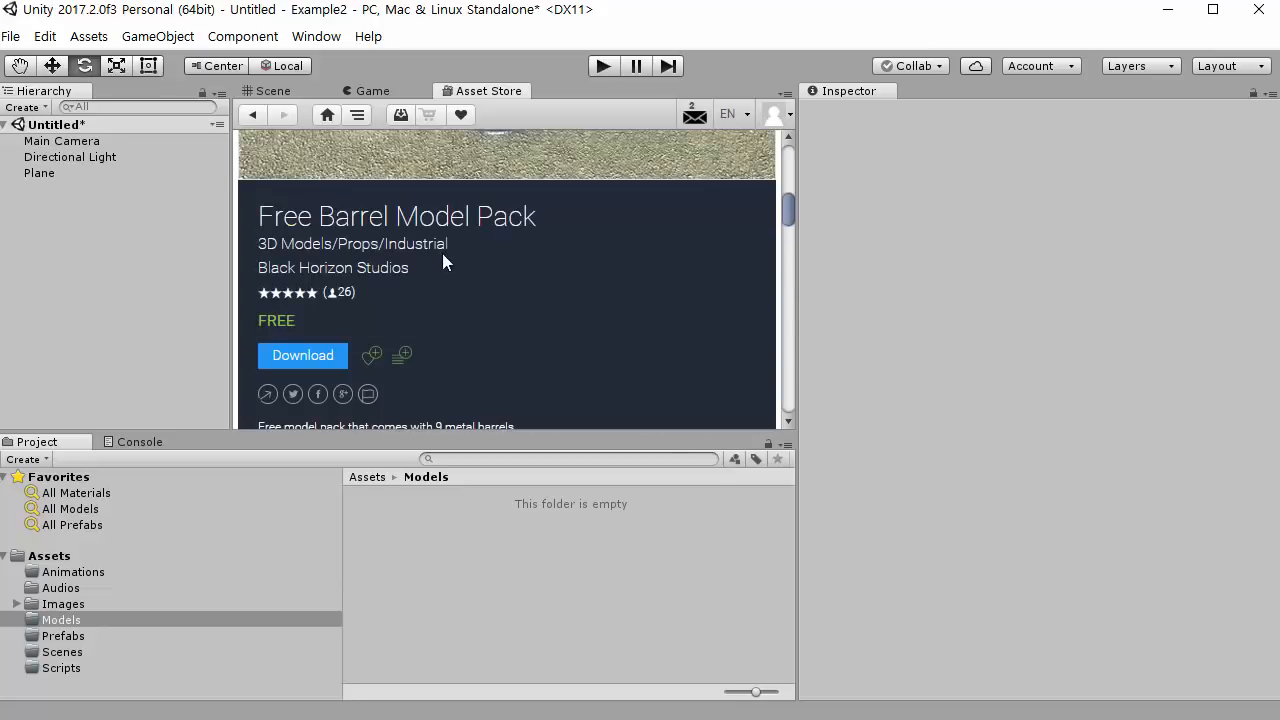
pyautogui.click(310, 362)
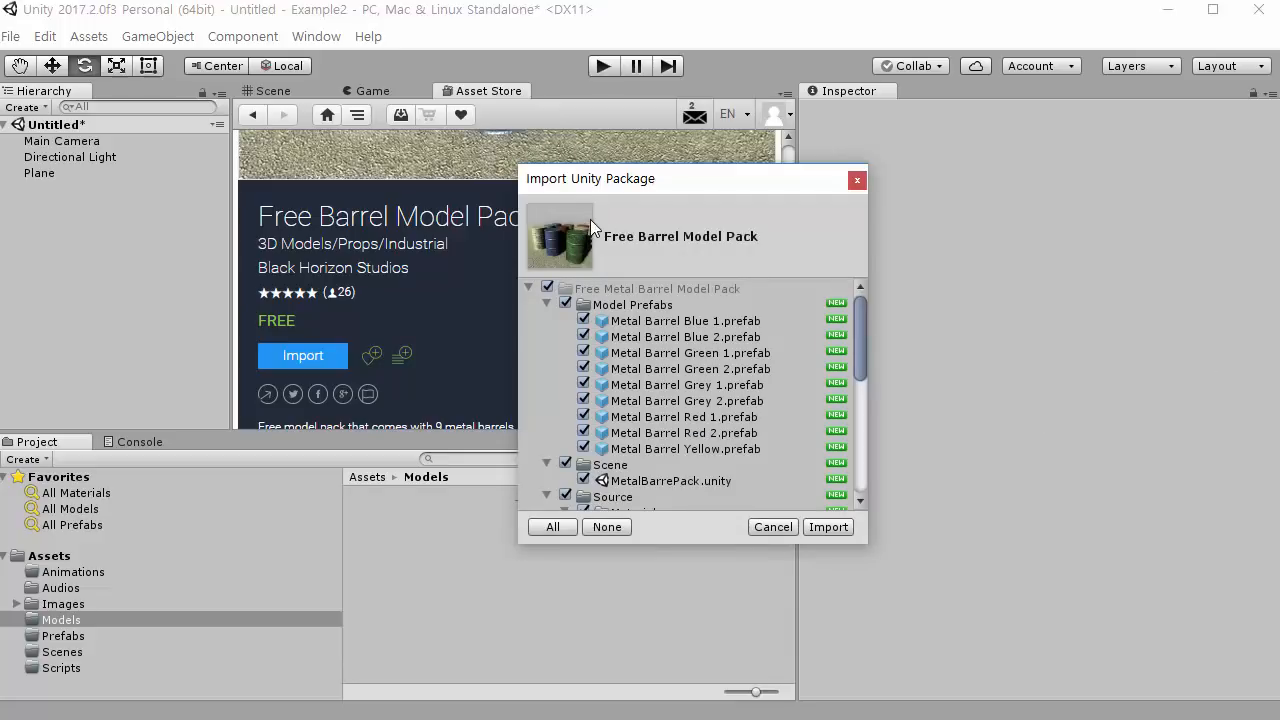
# Review the contents of the Free Barrel Model Pack package and import all of its files into the project.
pyautogui.moveTo(655, 187); pyautogui.dragTo(624, 134)
pyautogui.scroll(-5, 652, 322)
pyautogui.scroll(5, 647, 333)
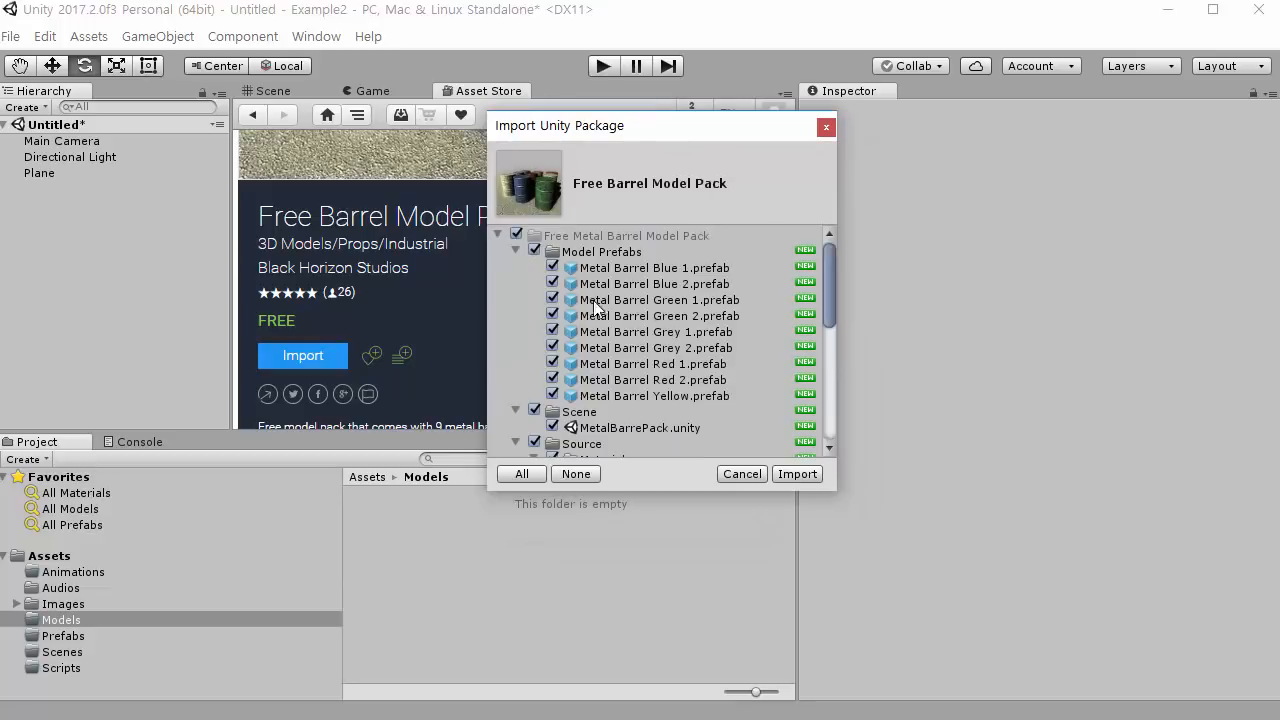
pyautogui.scroll(-3, 635, 280)
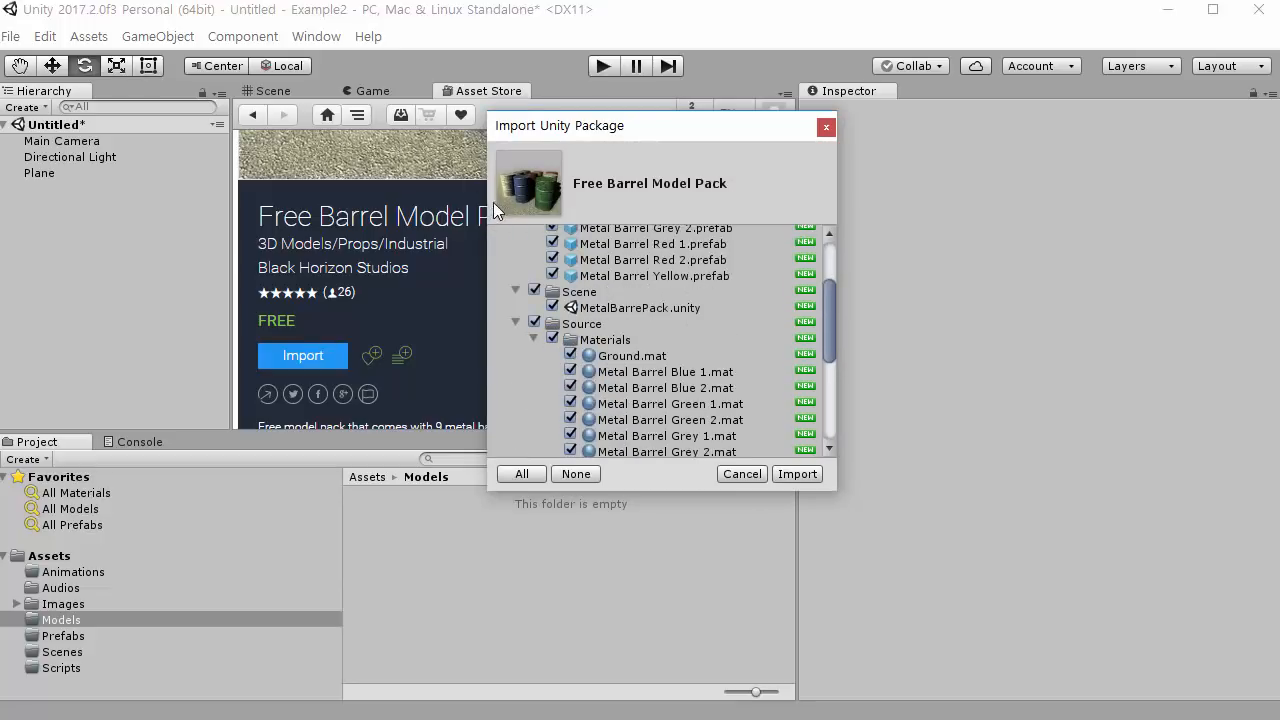
pyautogui.scroll(3, 682, 305)
pyautogui.scroll(-9, 678, 340)
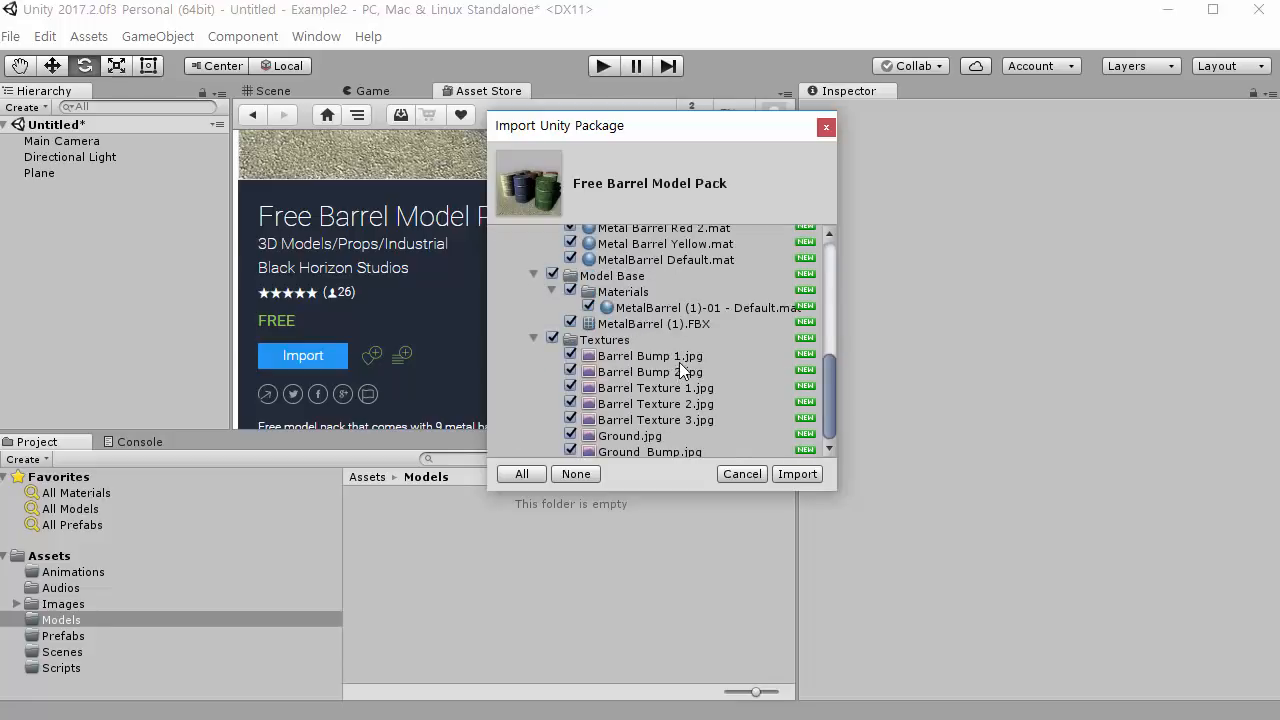
pyautogui.scroll(10, 679, 362)
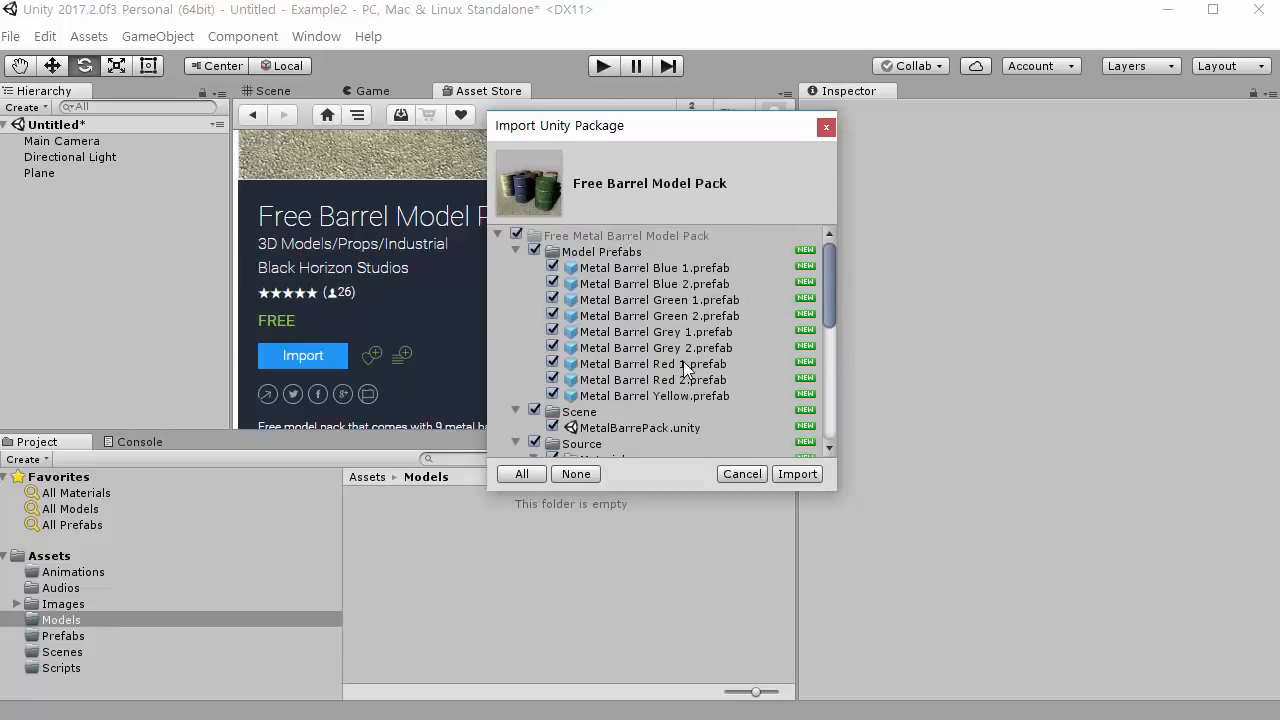
pyautogui.click(797, 474)
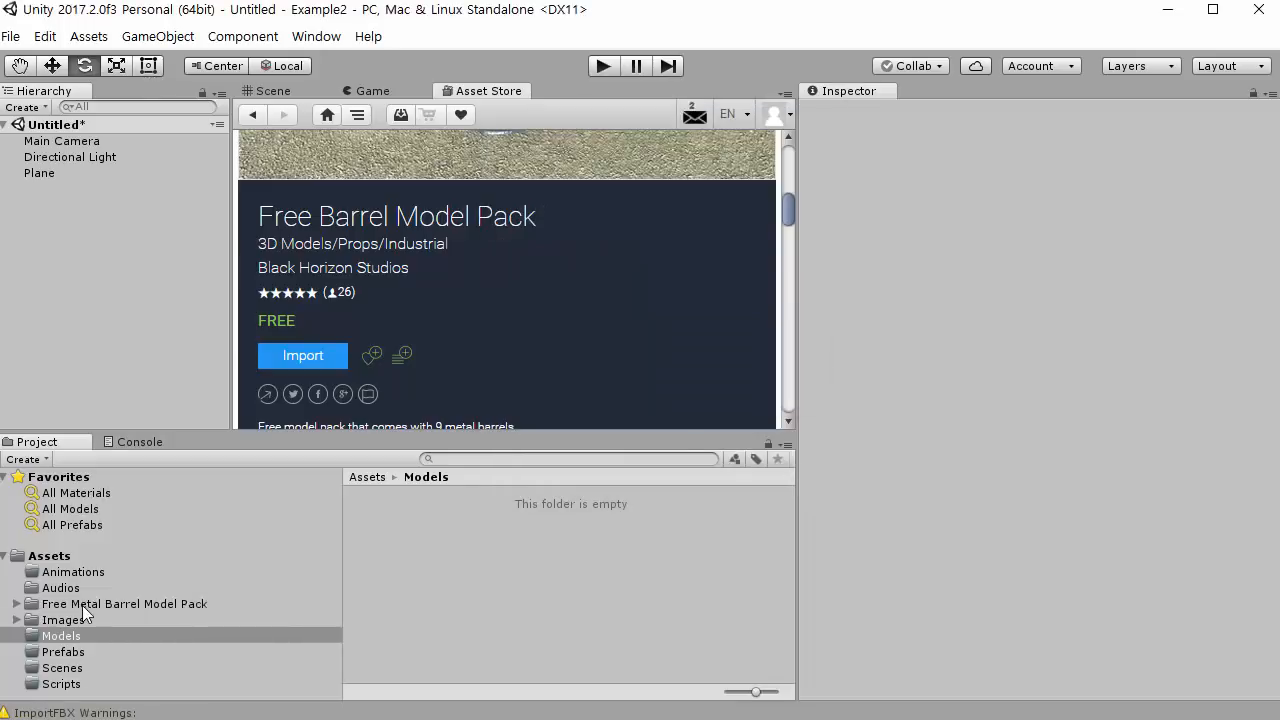
# Find the MetalBarrel model in the Source/Model Base folder of Free Metal Barrel Model Pack and select it.
pyautogui.click(83, 607)
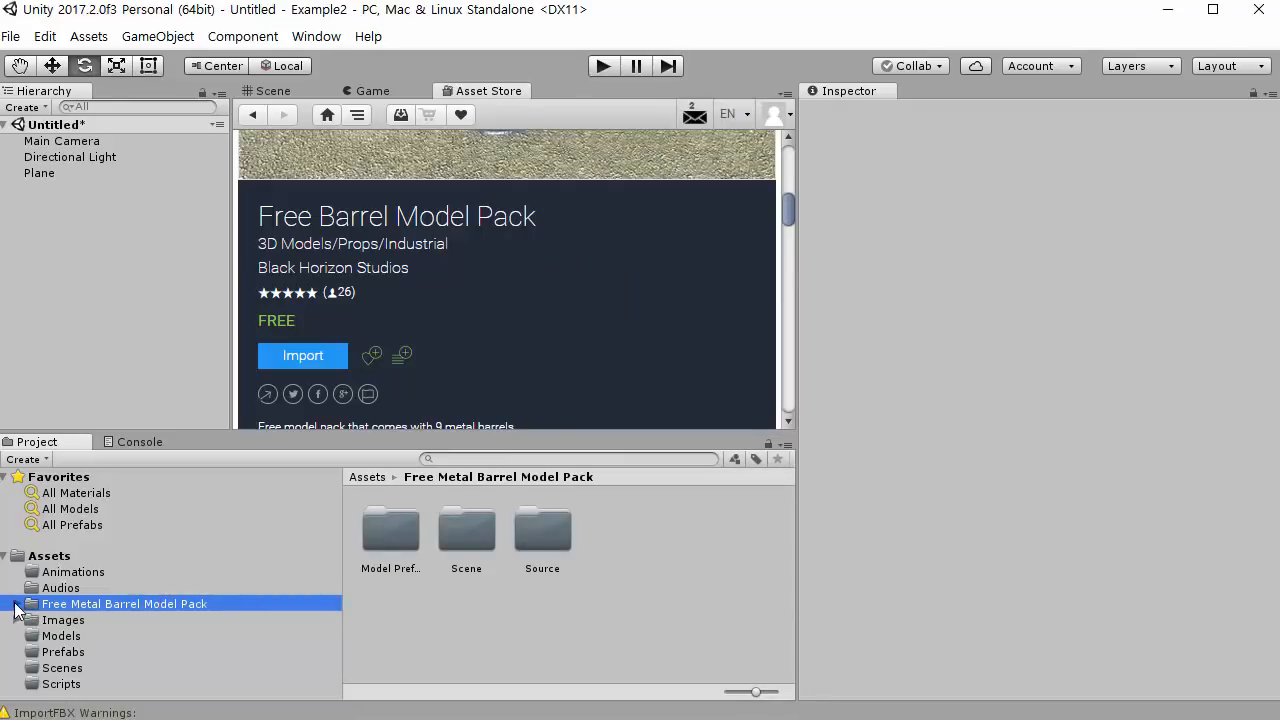
pyautogui.click(16, 604)
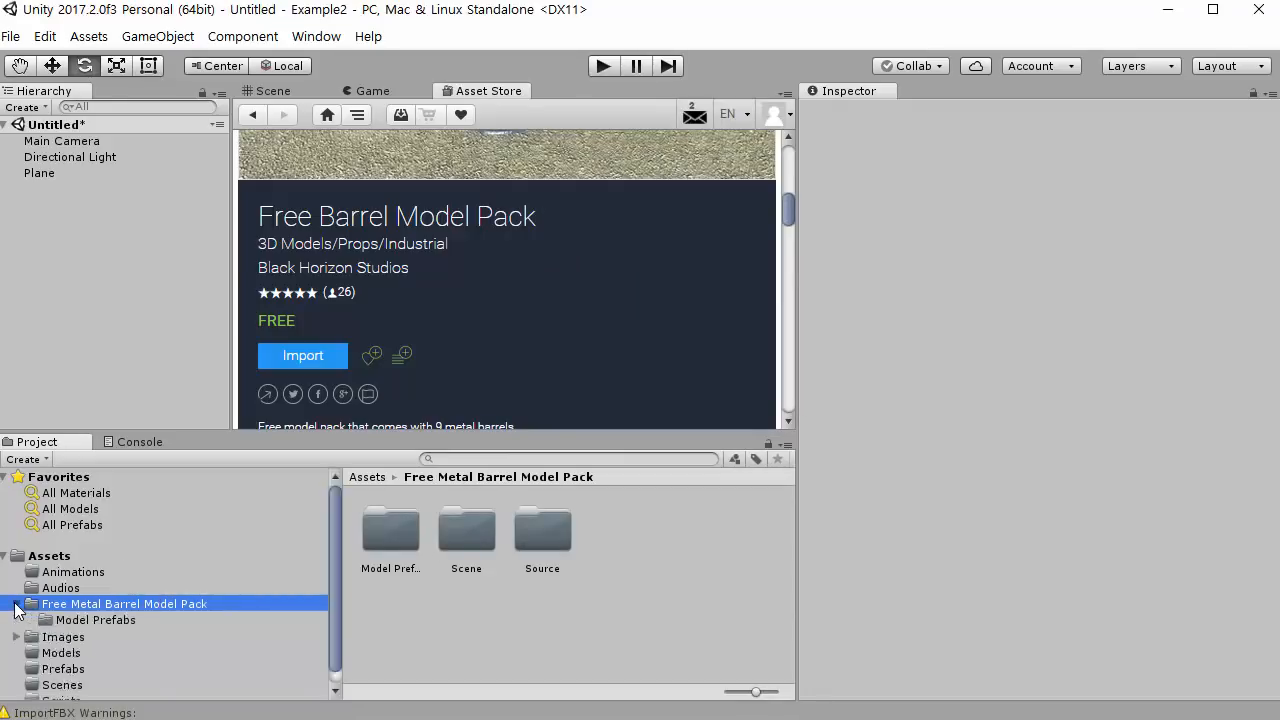
pyautogui.scroll(-2, 85, 630)
pyautogui.doubleClick(75, 608)
pyautogui.scroll(-2, 82, 614)
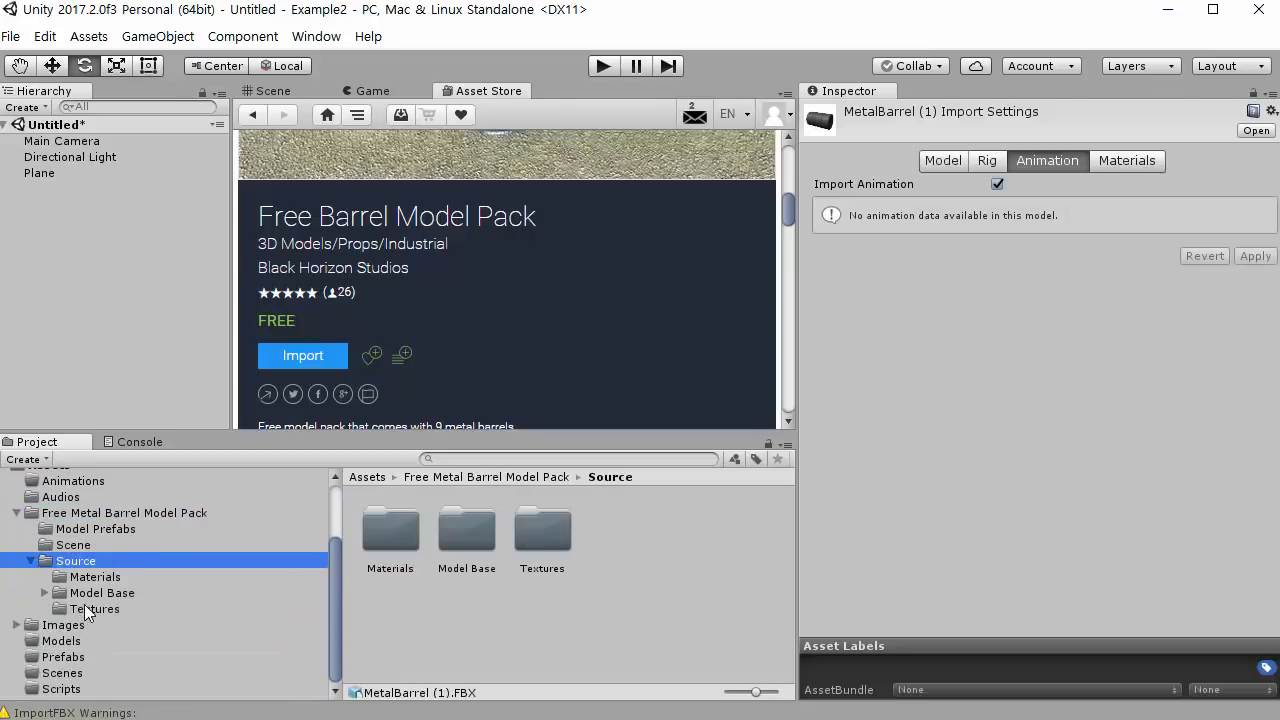
pyautogui.click(104, 593)
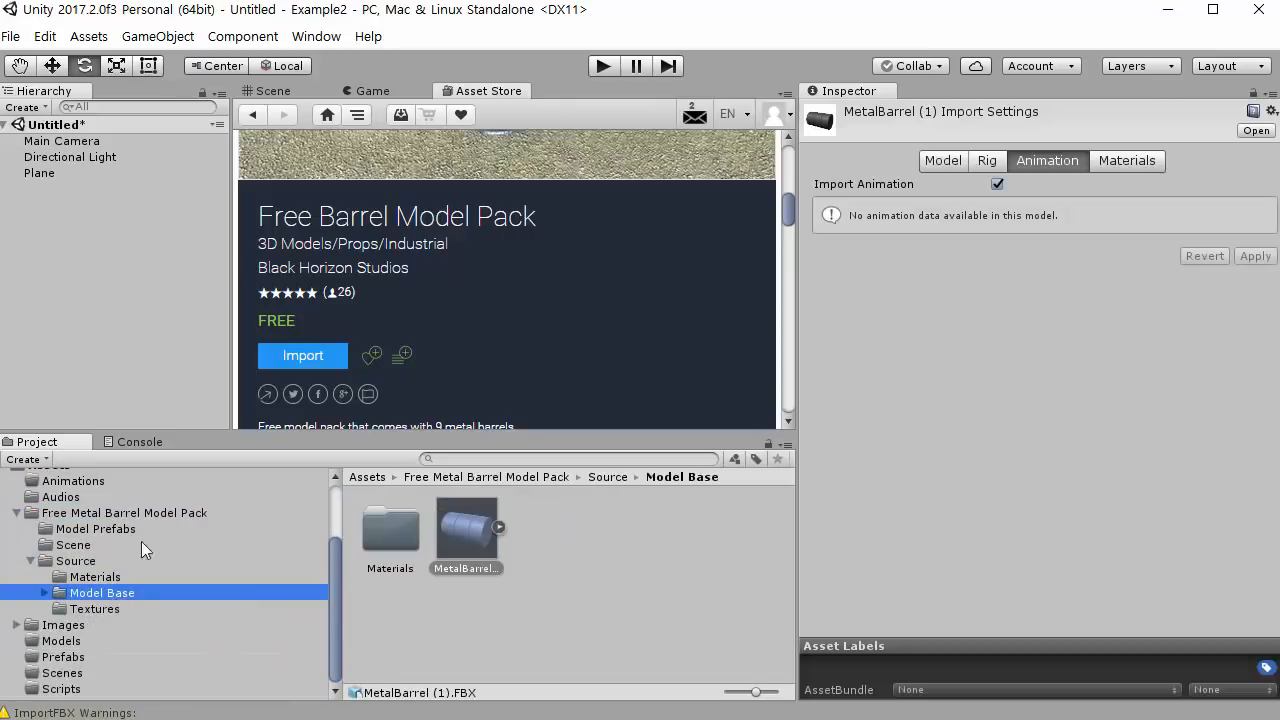
pyautogui.click(469, 546)
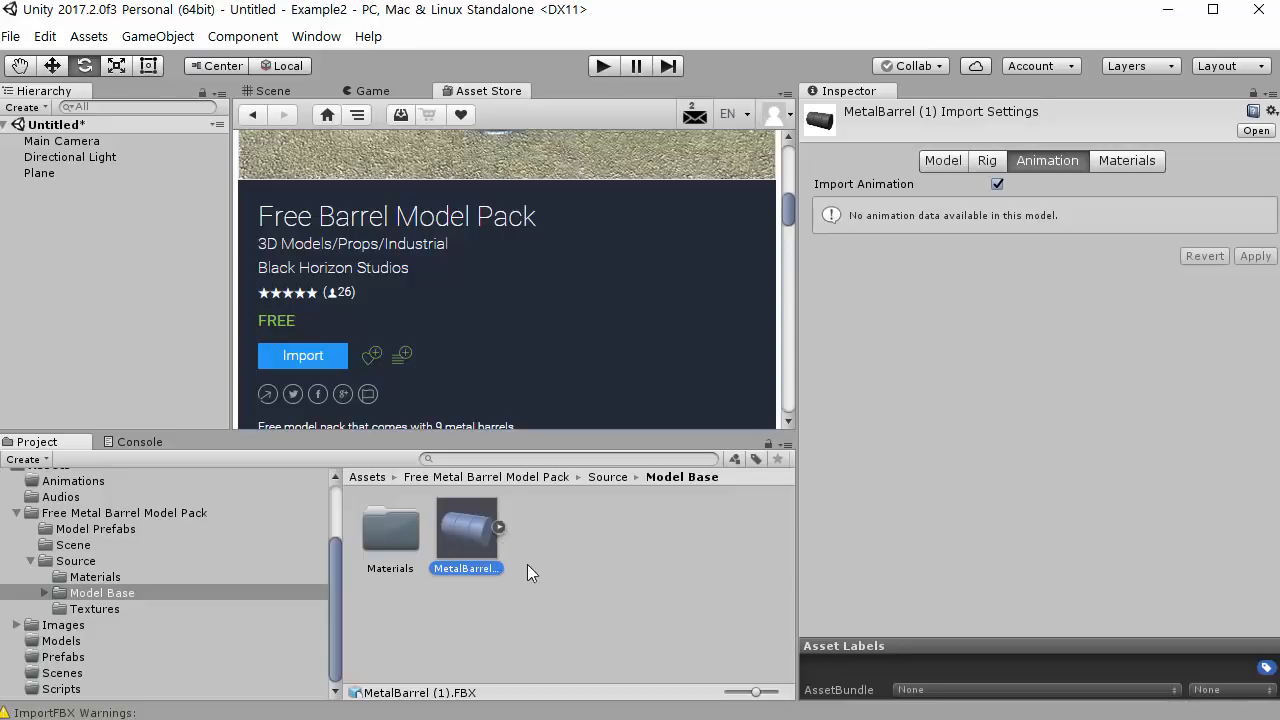
# Place the MetalBarrel model on the textured Plane in the Scene view and inspect it up close.
pyautogui.click(288, 91)
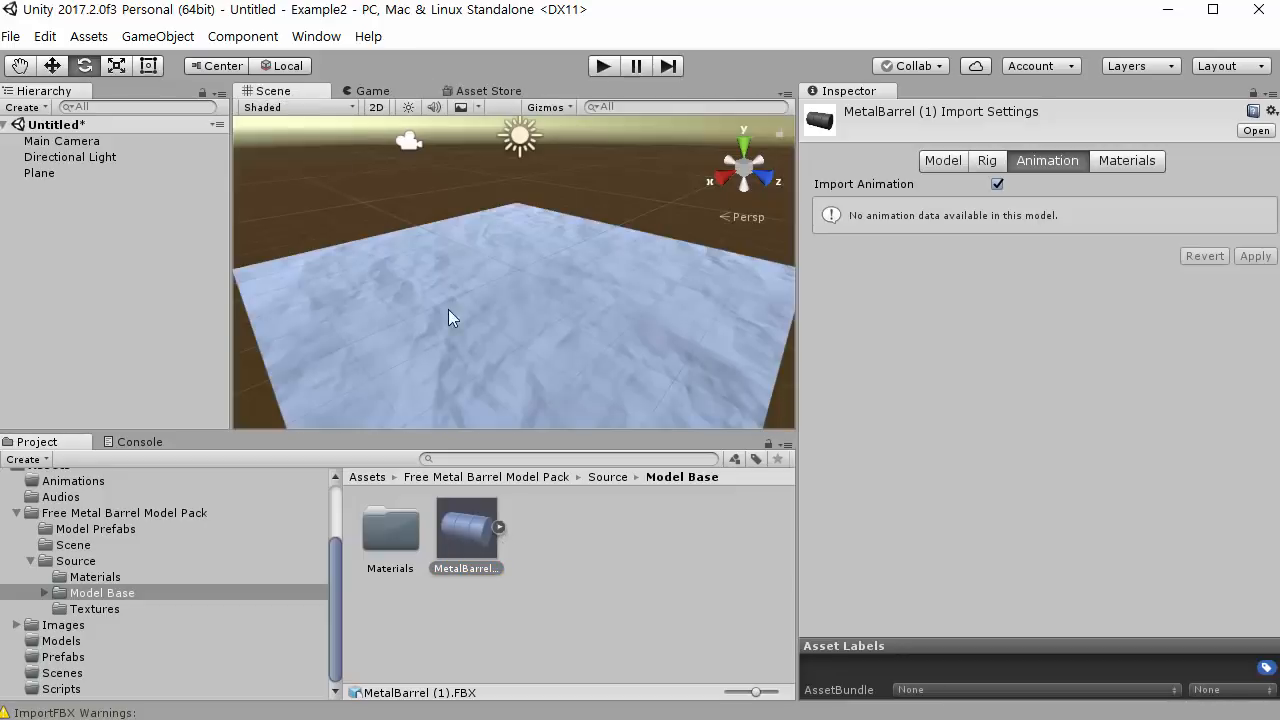
pyautogui.moveTo(463, 539); pyautogui.dragTo(519, 266)
pyautogui.scroll(4, 528, 279)
pyautogui.scroll(-6, 529, 284)
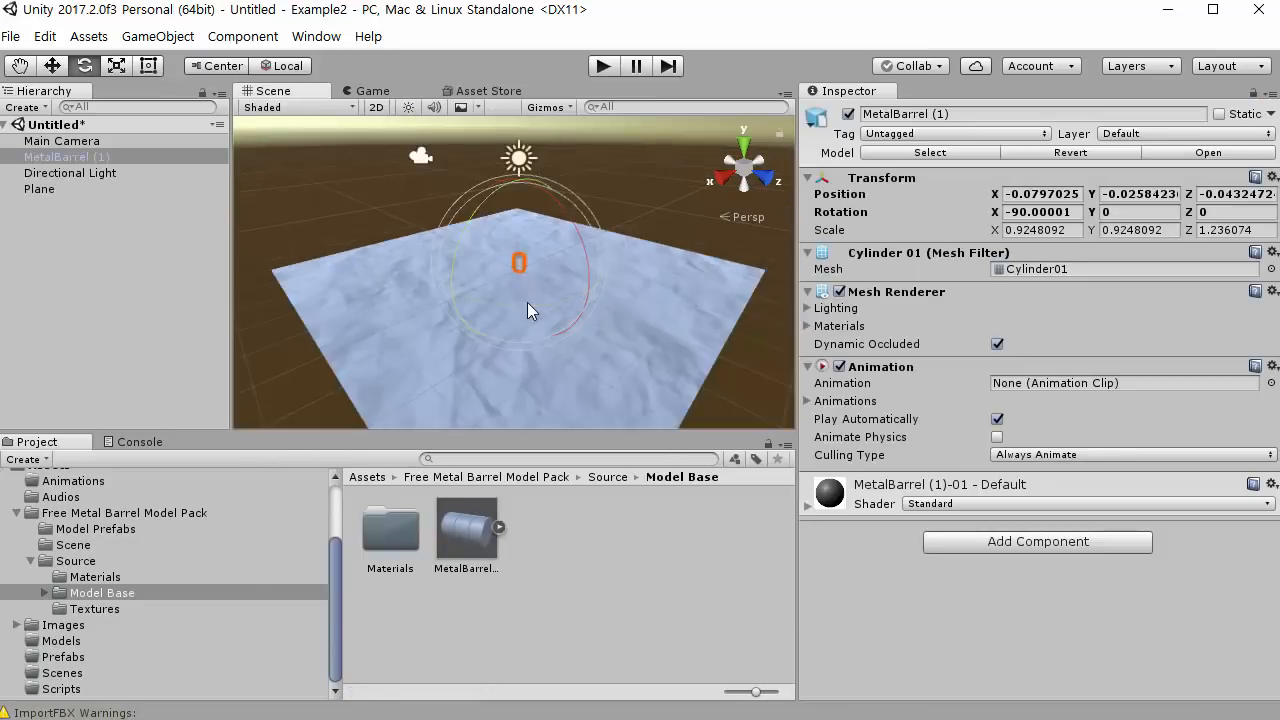
pyautogui.scroll(5, 527, 302)
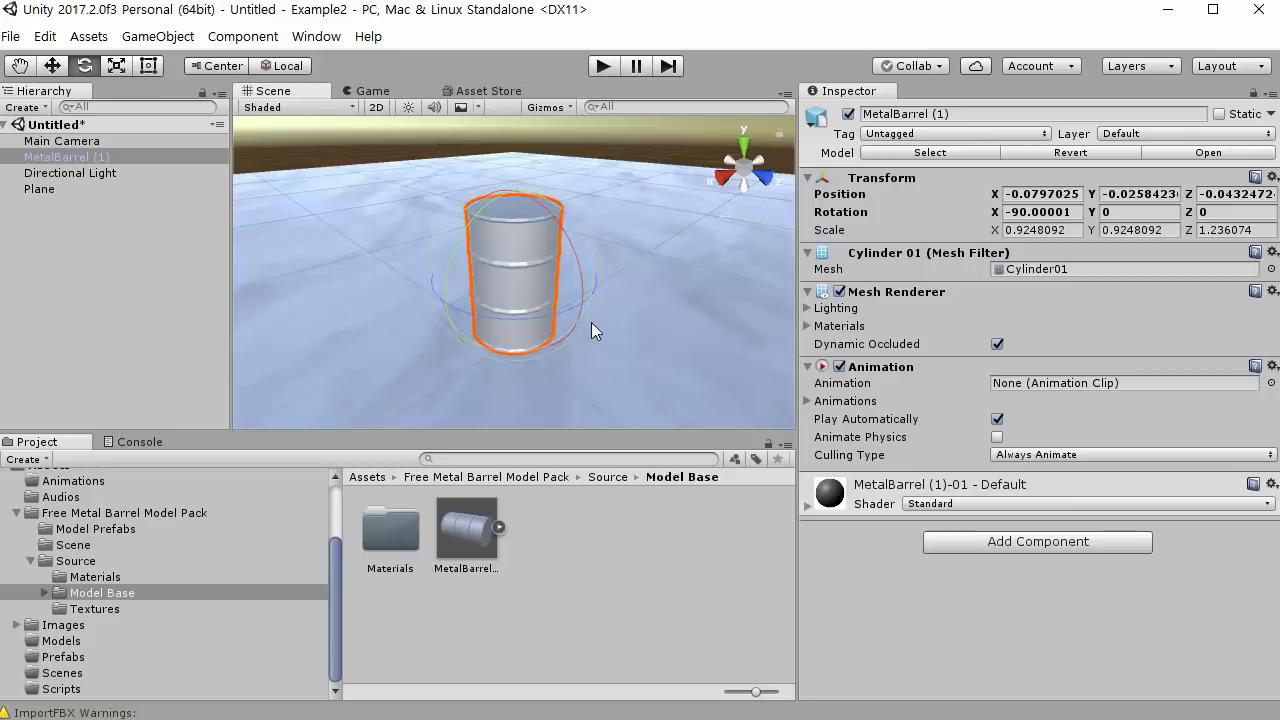
# Reset the barrel's Transform to its defaults and widen the editor window.
pyautogui.scroll(-3, 586, 320)
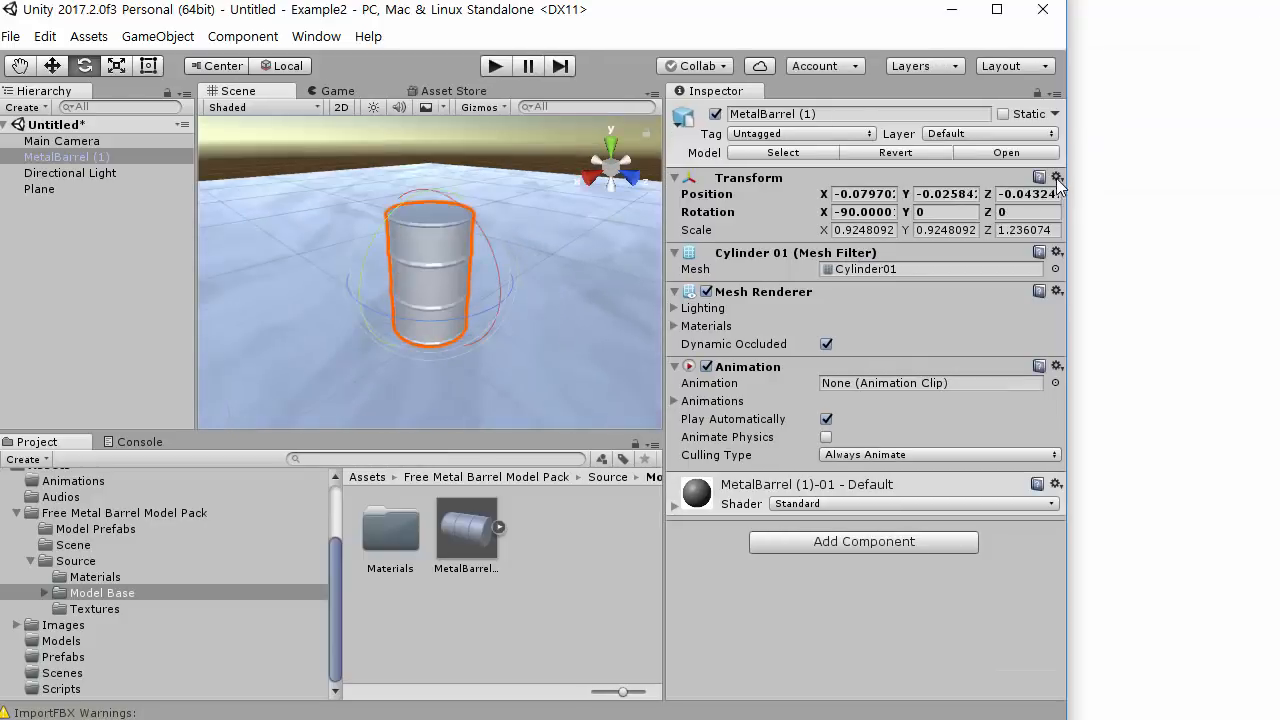
pyautogui.click(1057, 177)
pyautogui.click(1095, 199)
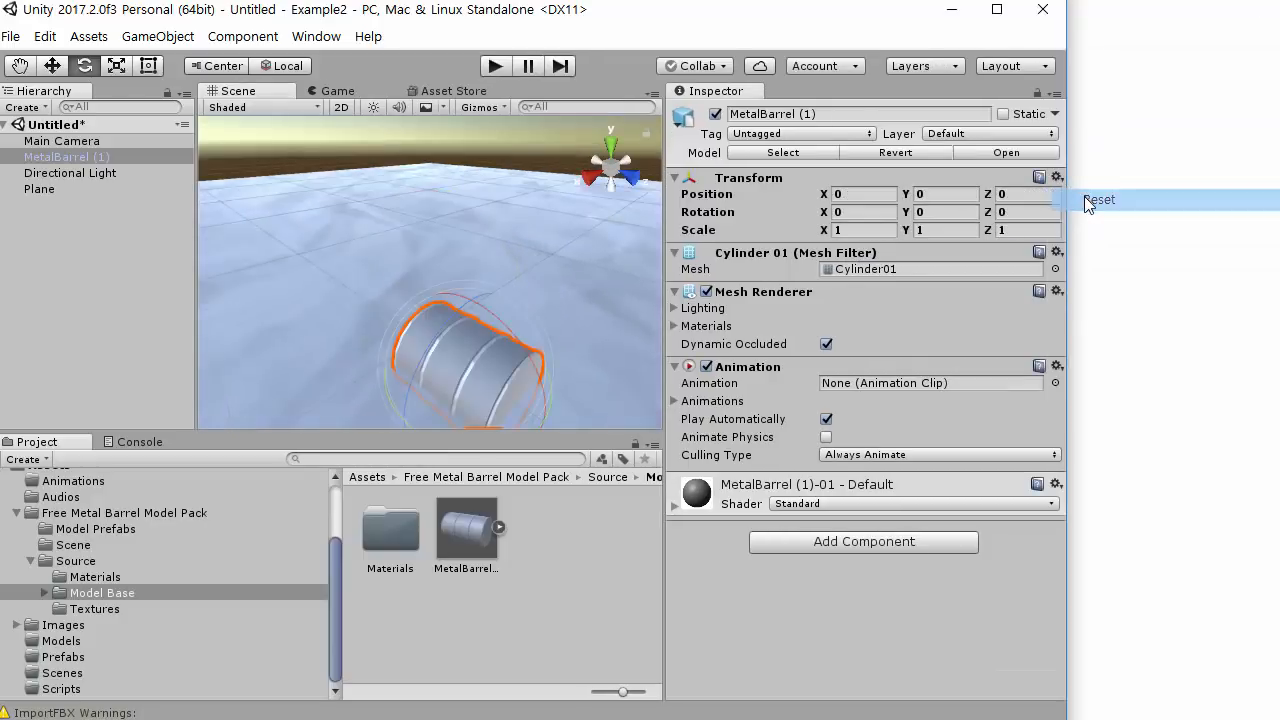
pyautogui.moveTo(1073, 201); pyautogui.dragTo(1227, 220)
pyautogui.scroll(-3, 575, 339)
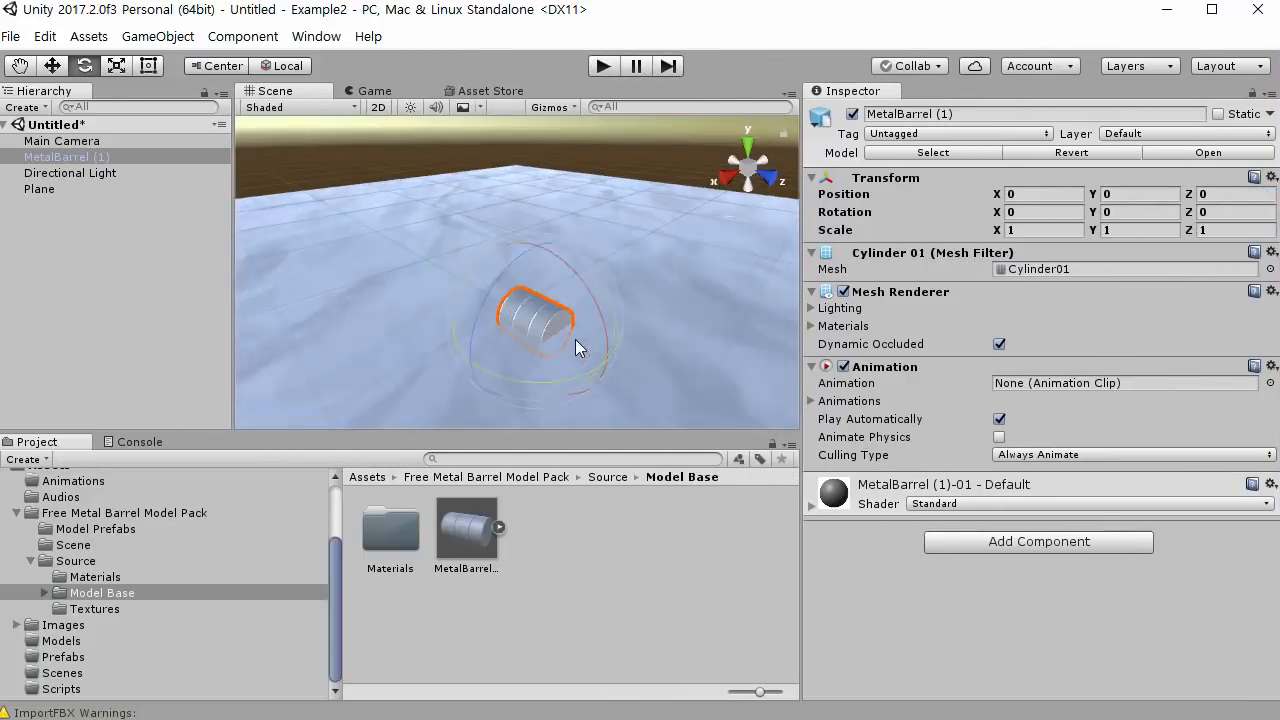
pyautogui.scroll(3, 575, 339)
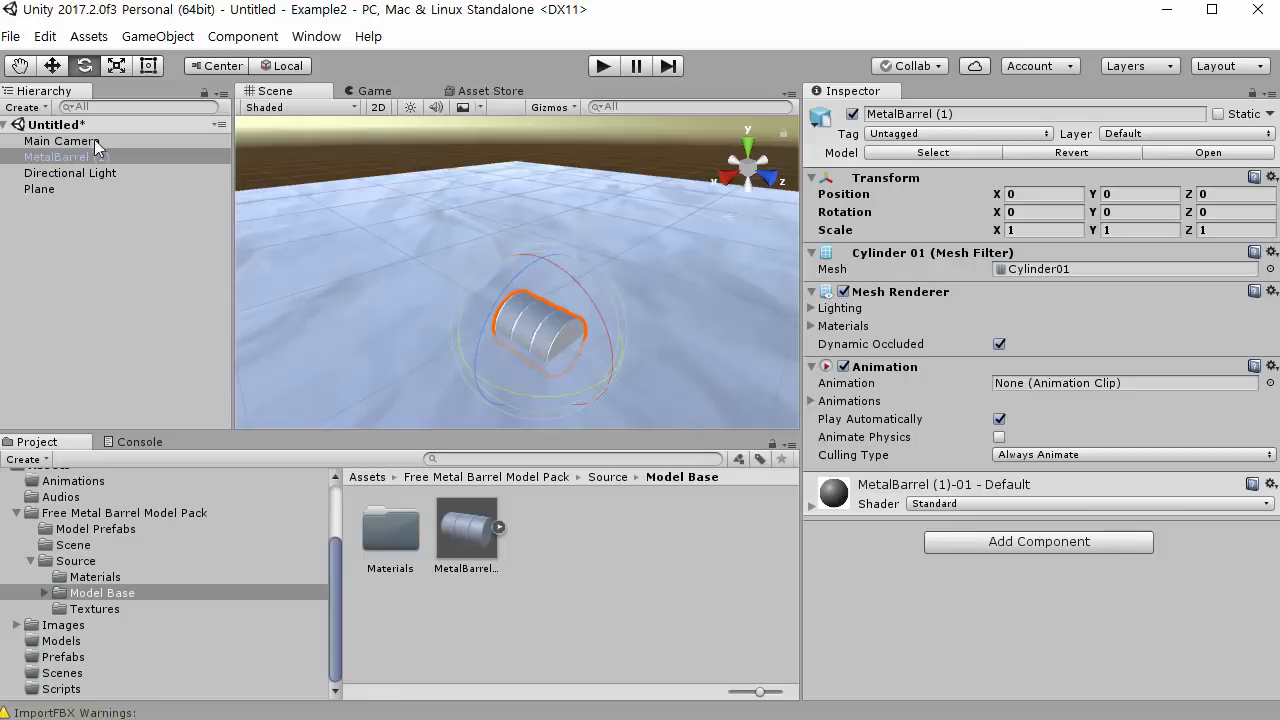
# Raise the barrel above the Plane with the Move tool to a Y position of about 0.231, checking it in the Game view.
pyautogui.click(52, 66)
pyautogui.moveTo(536, 252); pyautogui.dragTo(541, 215)
pyautogui.click(372, 91)
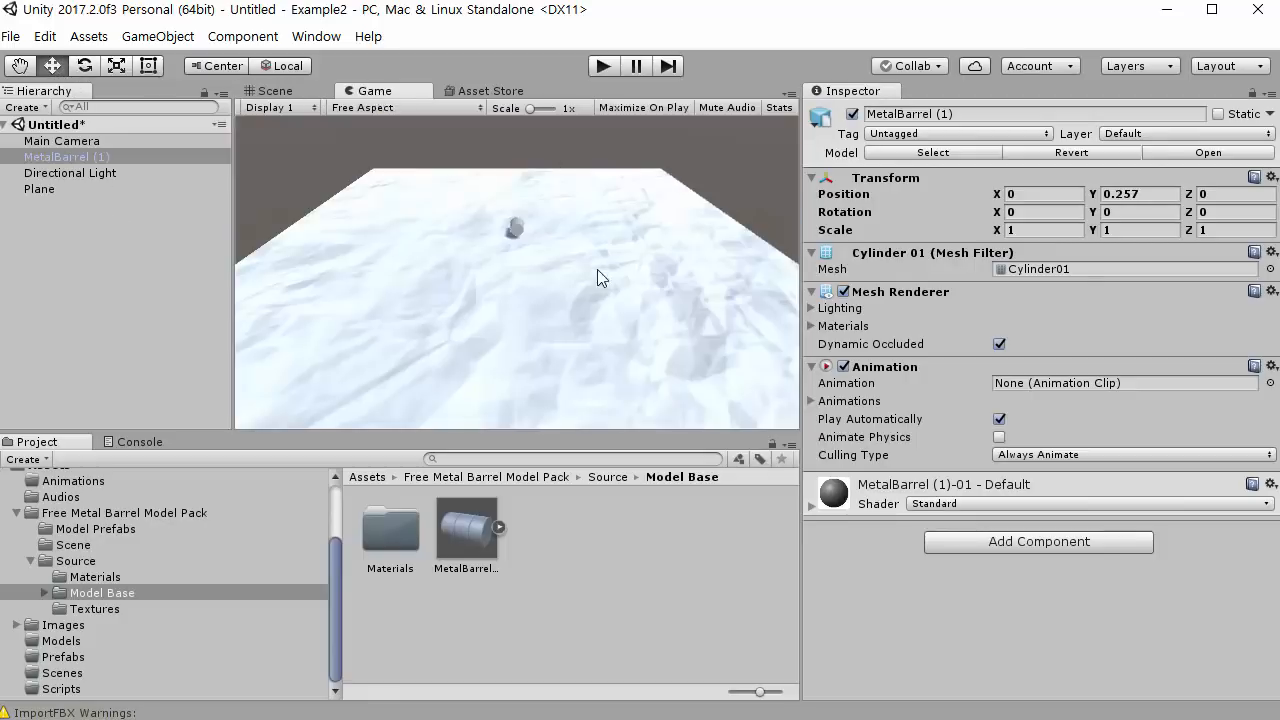
pyautogui.scroll(-5, 526, 243)
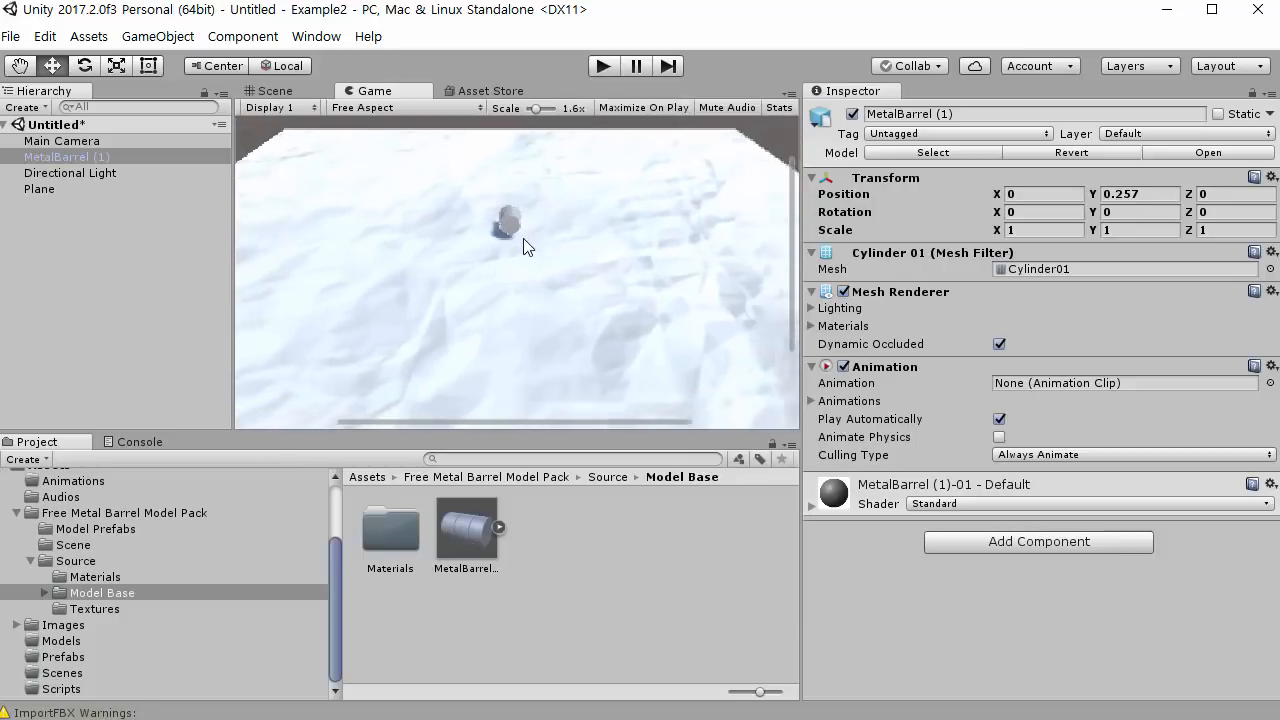
pyautogui.click(282, 91)
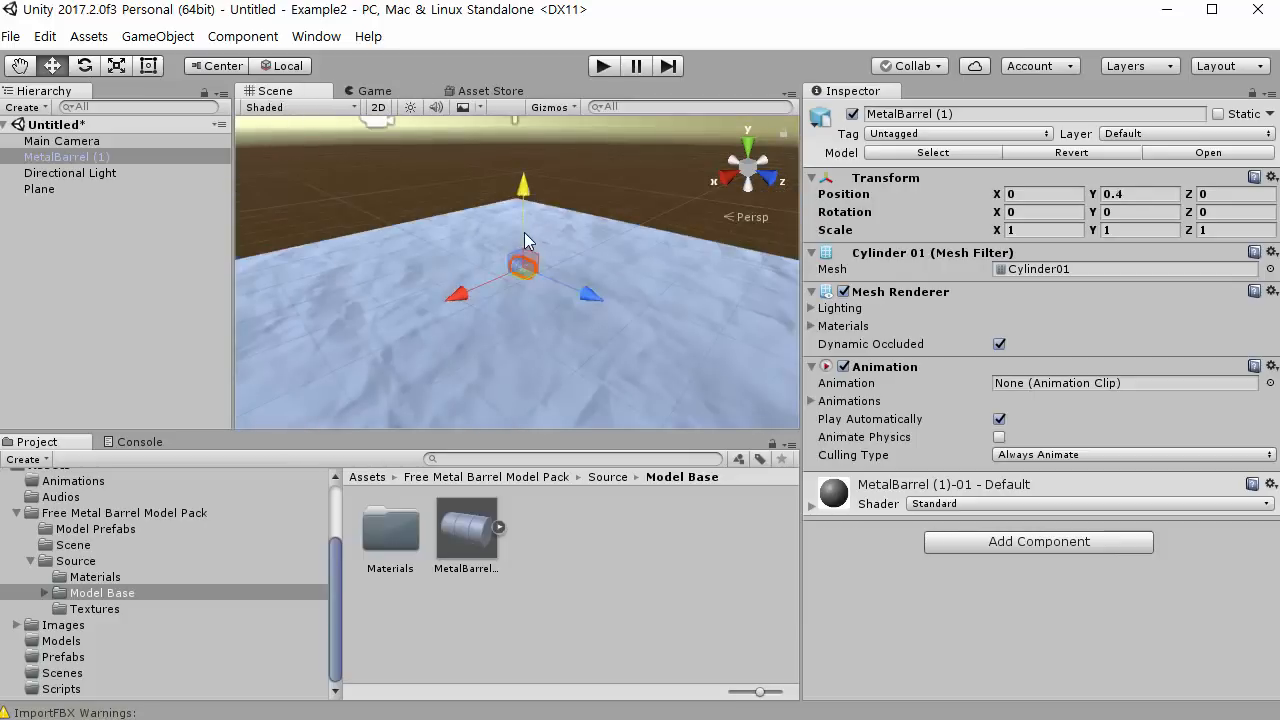
pyautogui.moveTo(524, 232); pyautogui.dragTo(543, 310)
pyautogui.scroll(2, 545, 182)
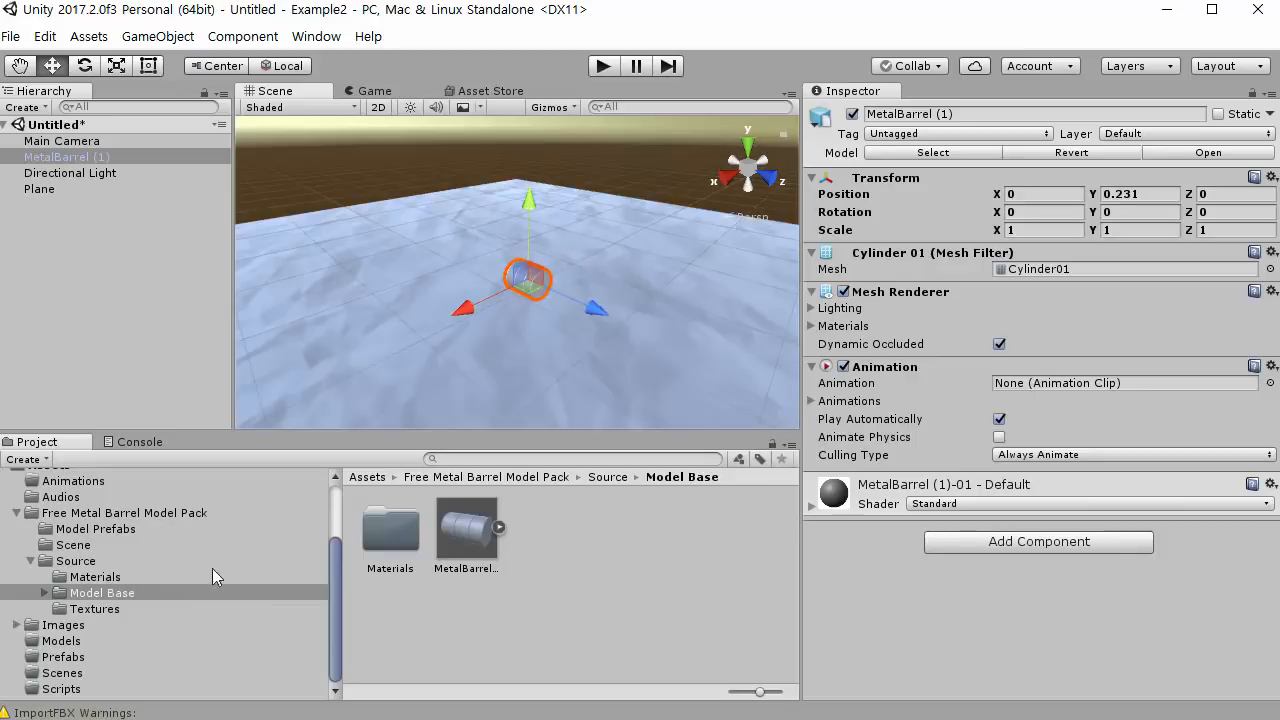
# Show the contents of the Models folder, keeping its name.
pyautogui.click(120, 640)
pyautogui.click(115, 633)
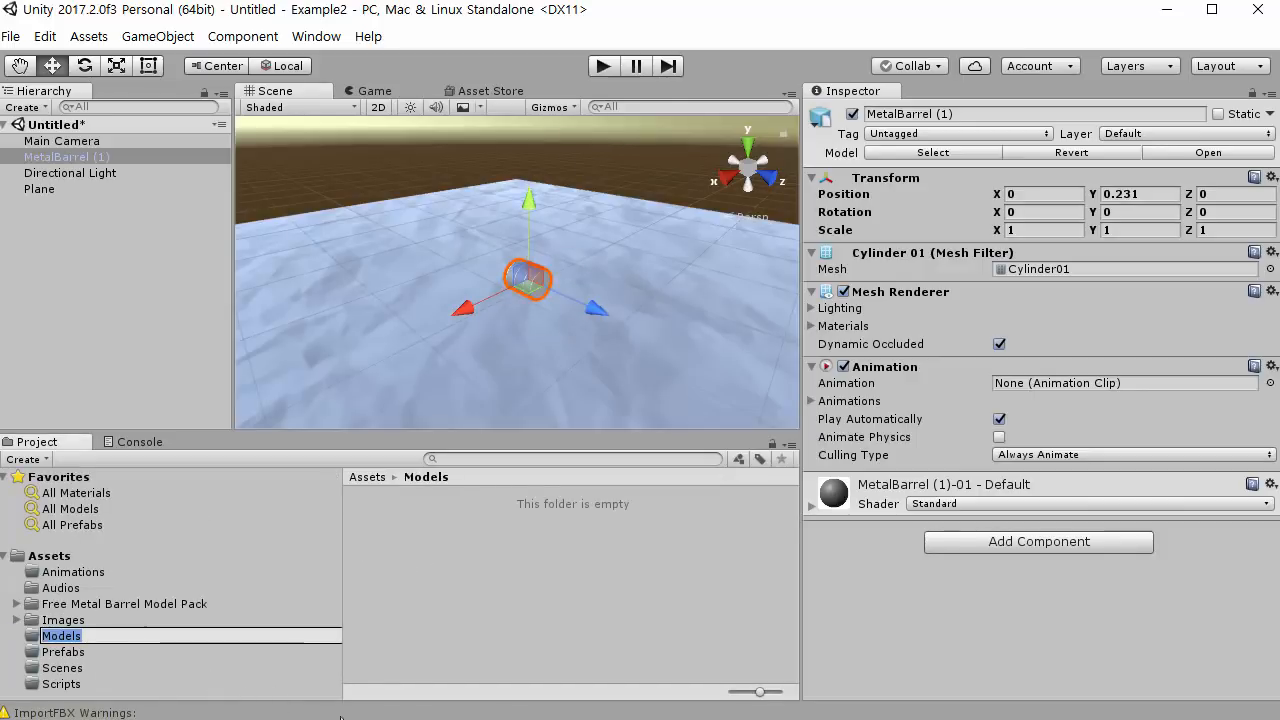
pyautogui.press('Return')
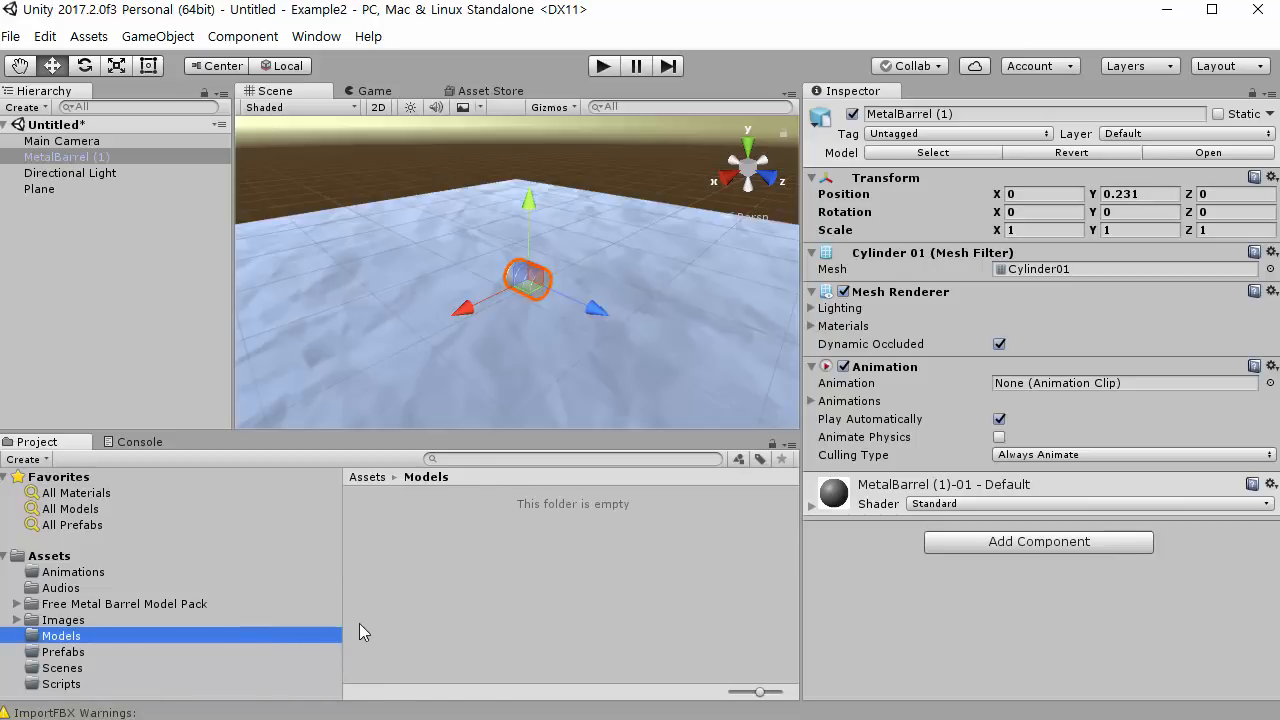
# Add the Joakim Karud - Longing clip from the Audios folder to the scene as an audio source and test it in Play mode.
pyautogui.rightClick(530, 339)
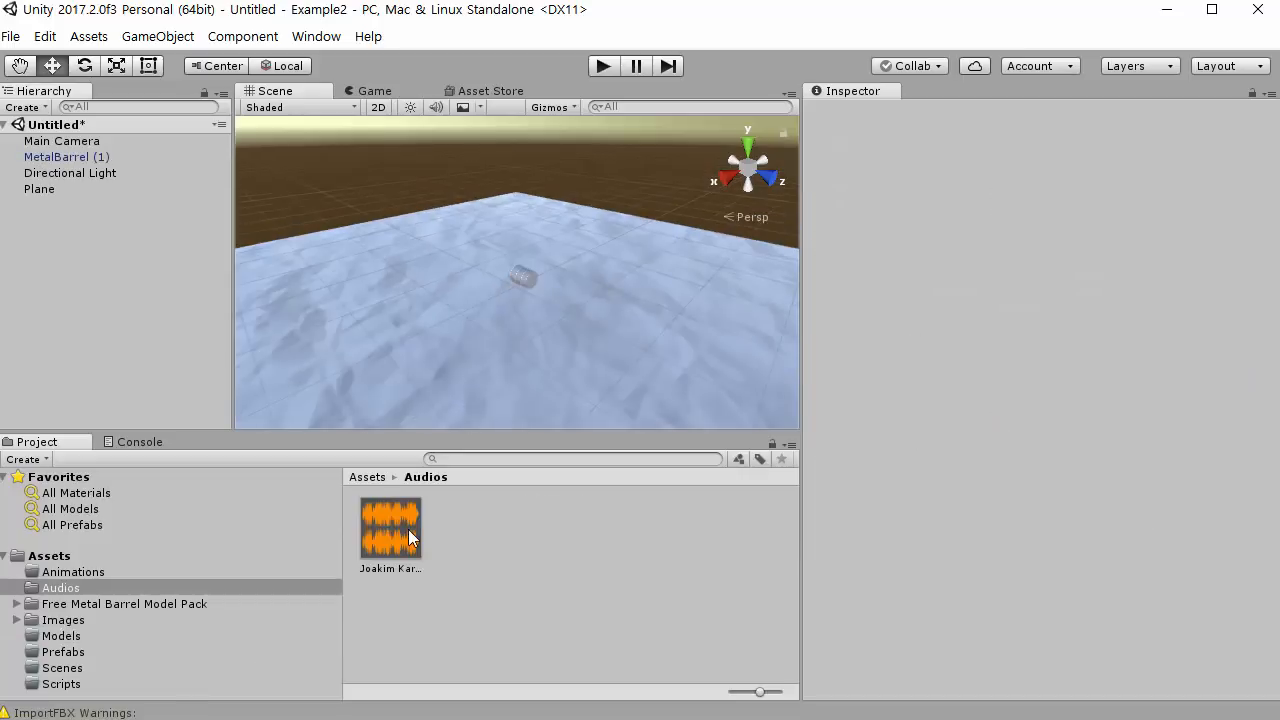
pyautogui.moveTo(404, 531); pyautogui.dragTo(344, 178)
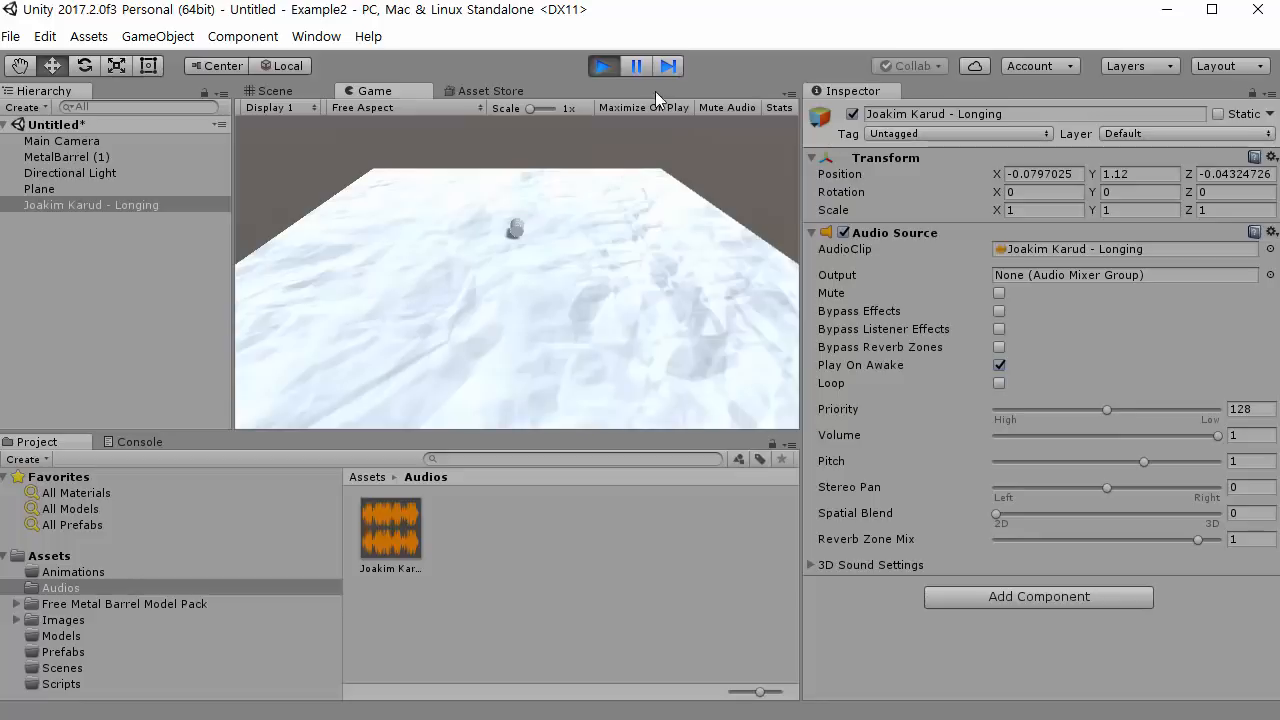
pyautogui.click(603, 66)
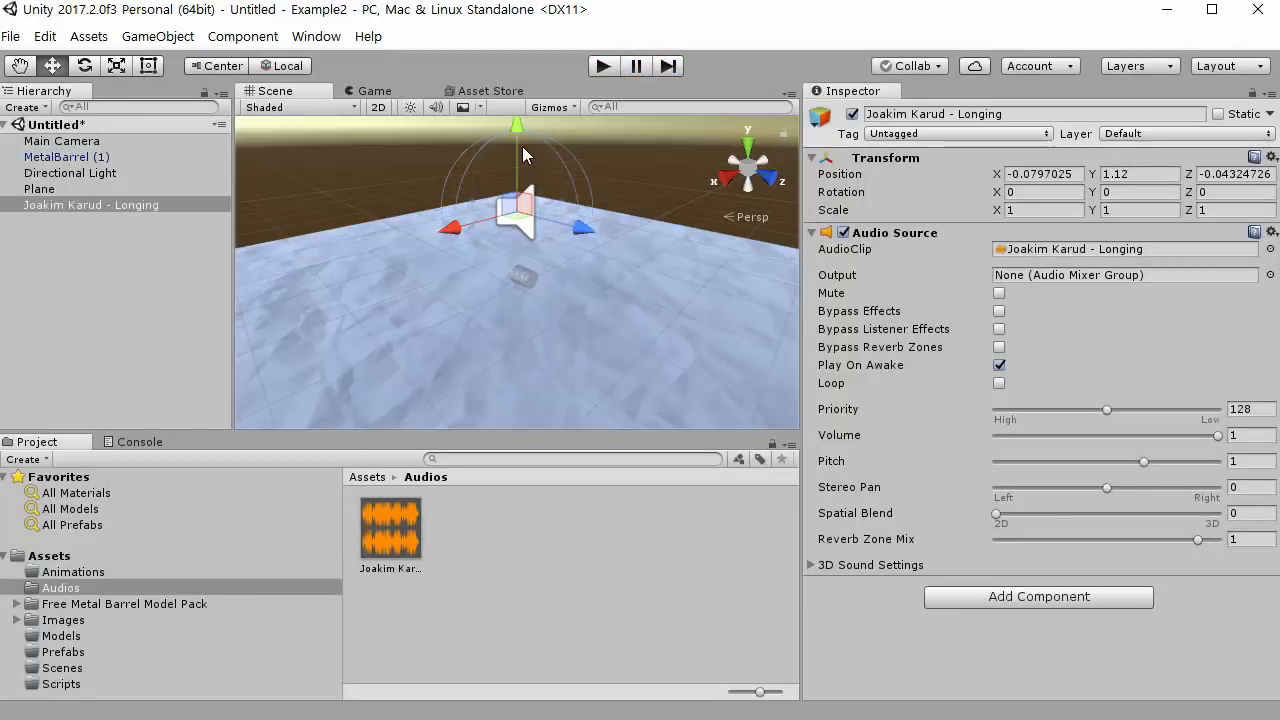
# Lower the Longing audio source to a Y position of about 1.04 and reselect it in the Scene view.
pyautogui.moveTo(518, 132)
pyautogui.mouseDown()
pyautogui.moveTo(520, 186)
pyautogui.moveTo(526, 137)
pyautogui.mouseUp()
pyautogui.click(605, 170)
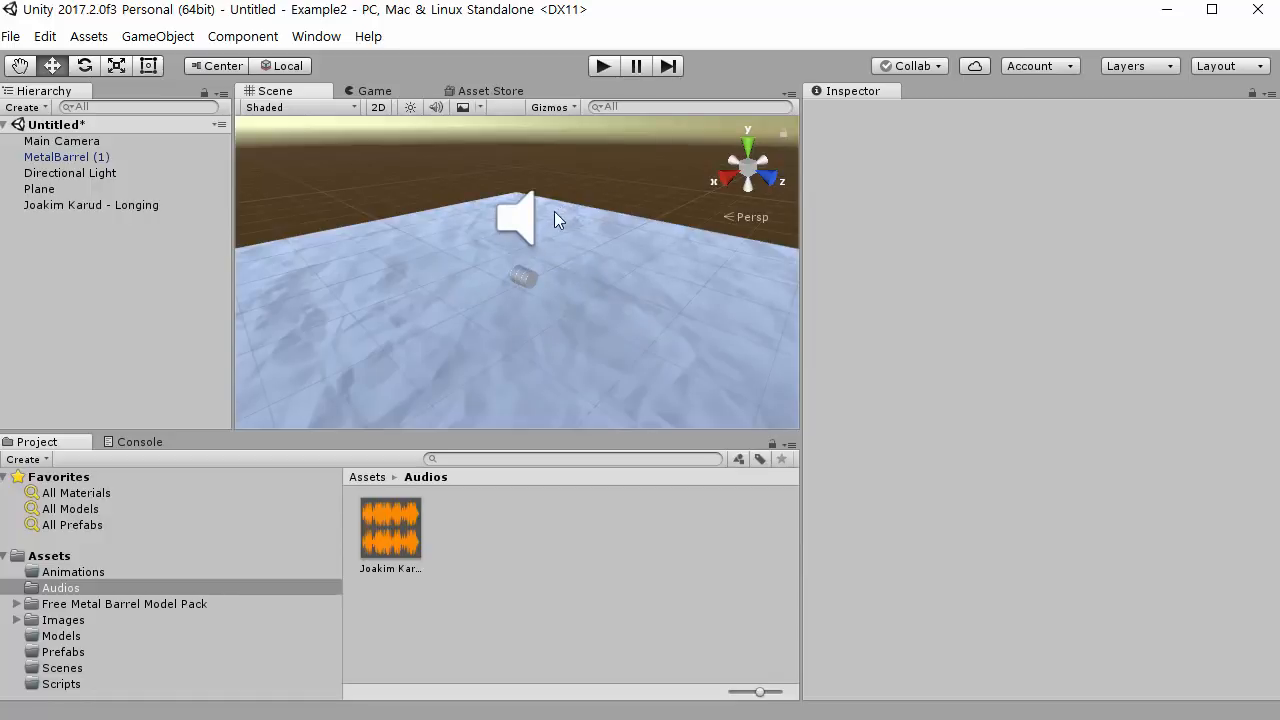
pyautogui.click(524, 222)
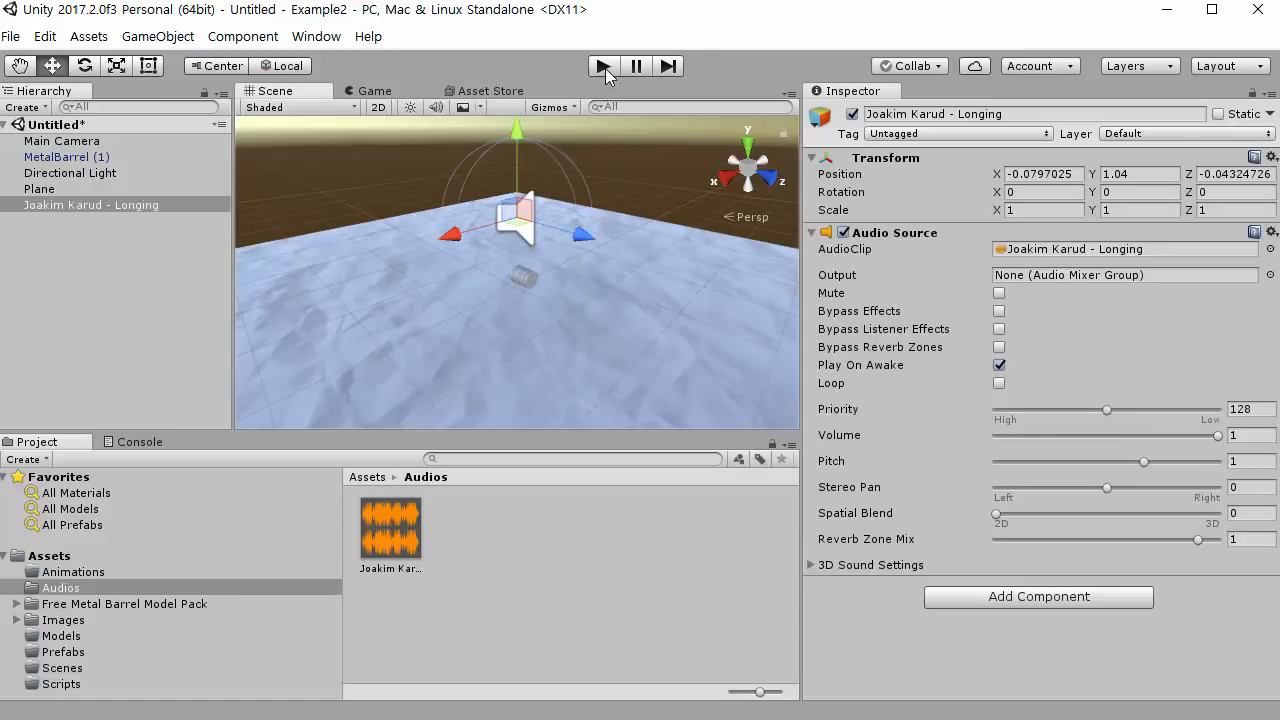
# Deselect the audio source and open the Model Prefabs folder inside the expanded Free Metal Barrel Model Pack.
pyautogui.click(513, 213)
pyautogui.moveTo(569, 233)
pyautogui.mouseDown()
pyautogui.moveTo(467, 214)
pyautogui.moveTo(573, 245)
pyautogui.mouseUp()
pyautogui.click(637, 236)
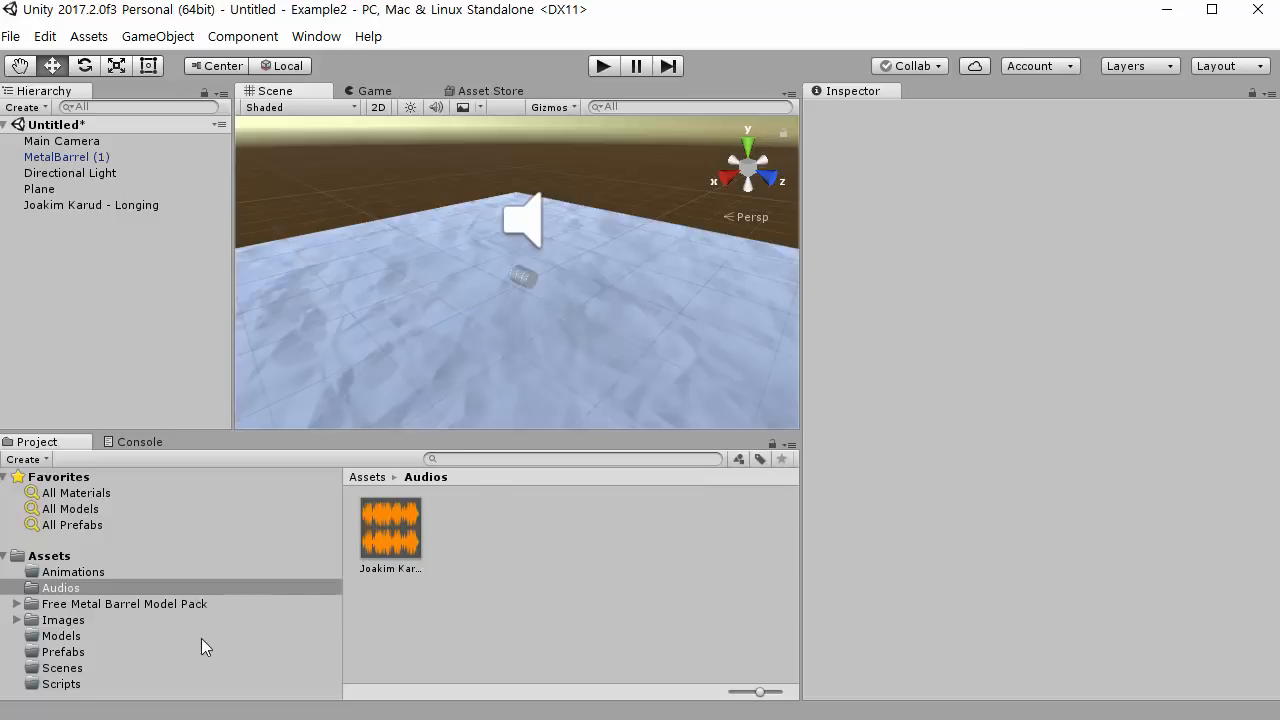
pyautogui.click(150, 604)
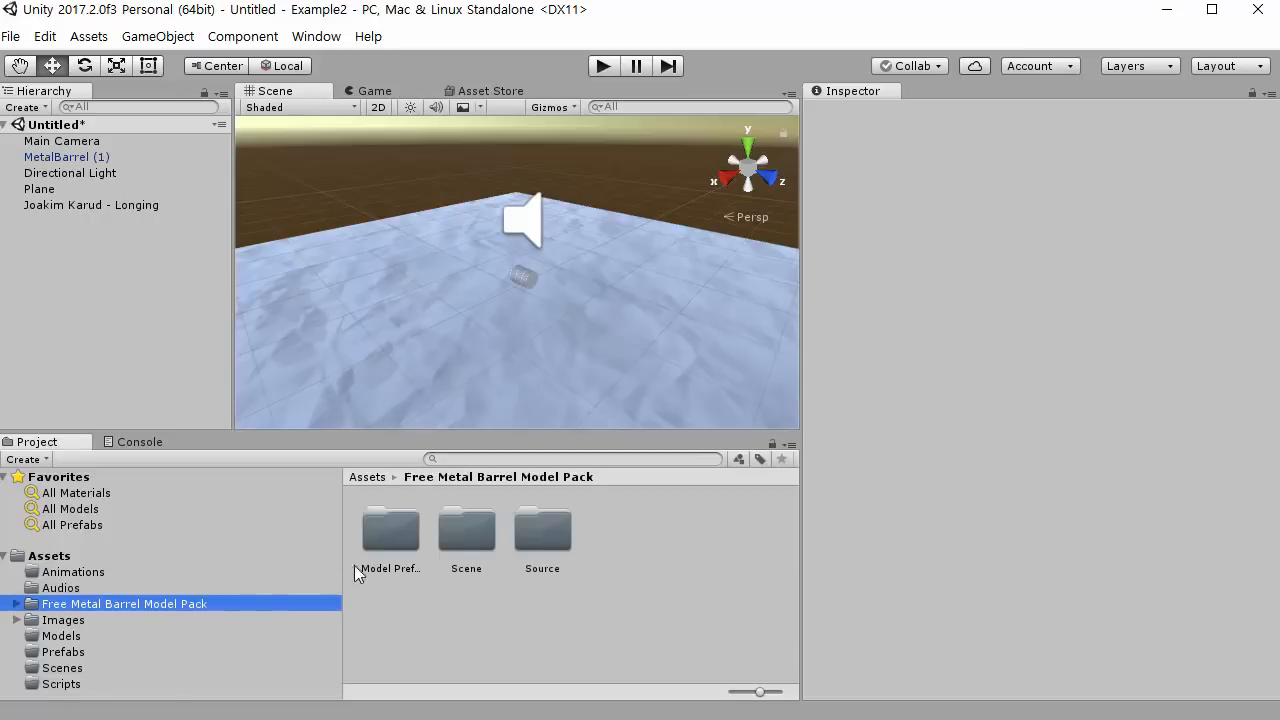
pyautogui.click(17, 604)
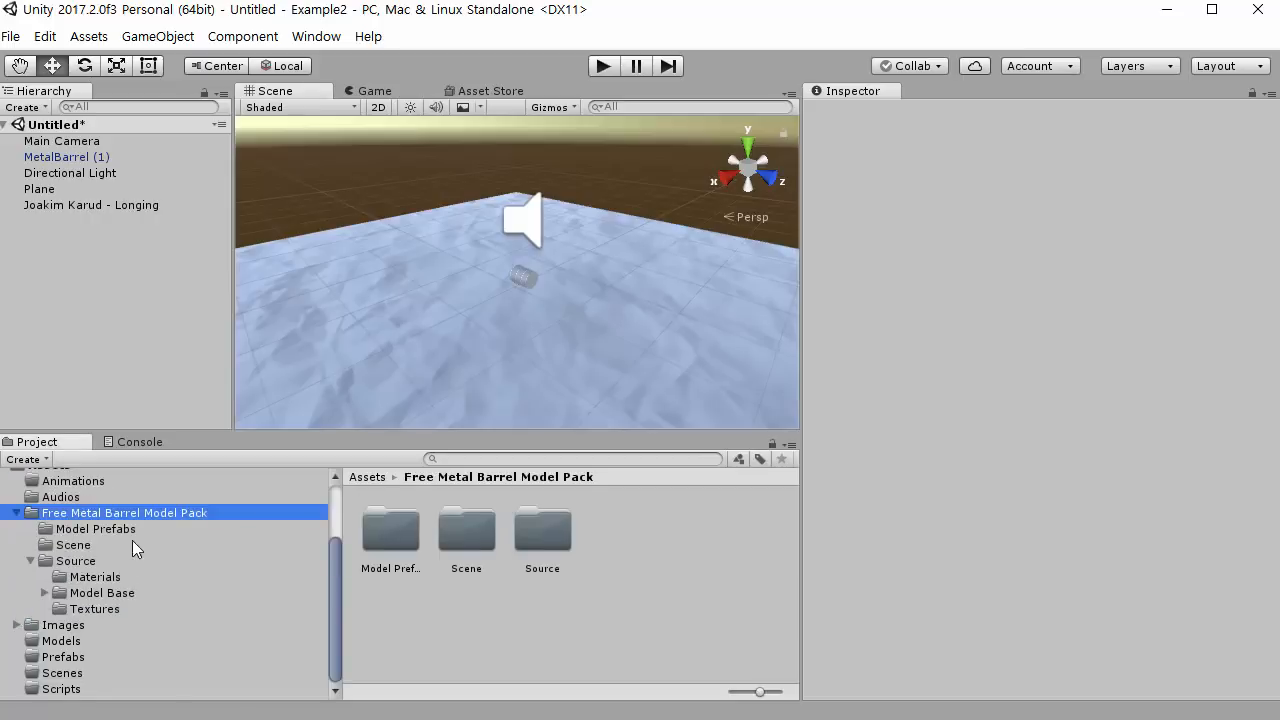
pyautogui.click(127, 529)
pyautogui.click(575, 540)
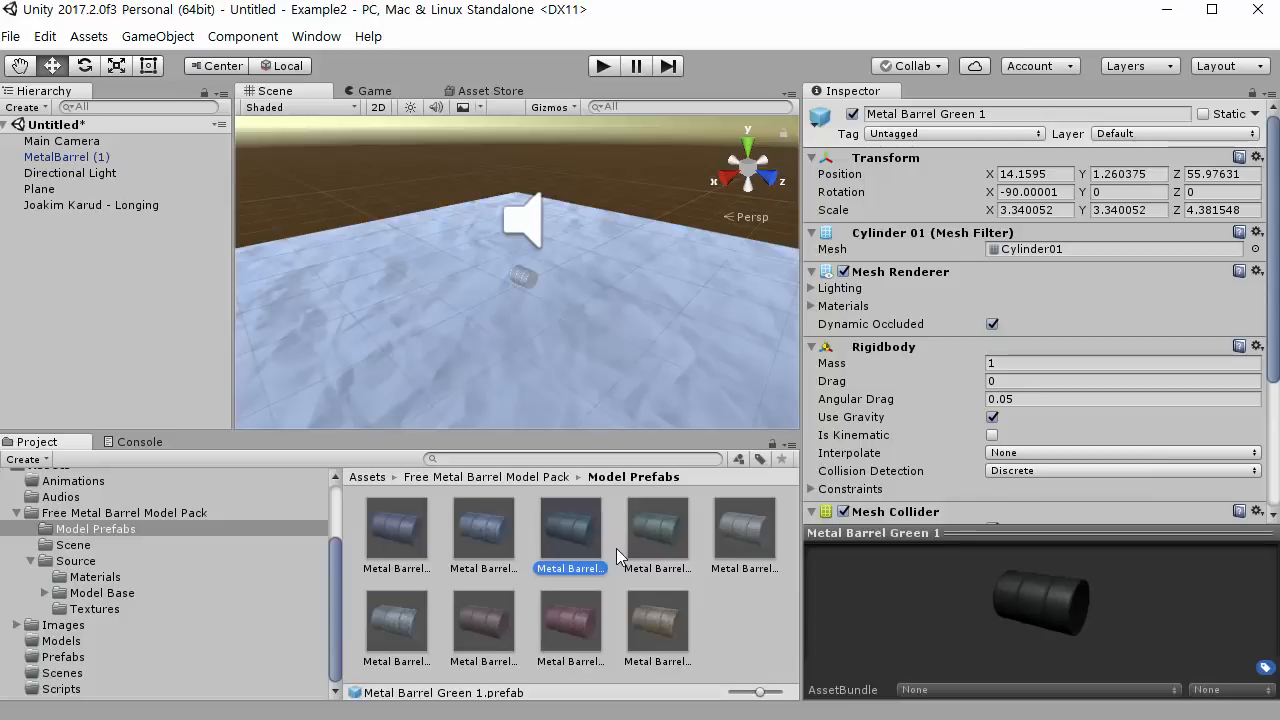
# Inspect the Plane and the small MetalBarrel (1) in the scene, then clear the selection.
pyautogui.click(665, 390)
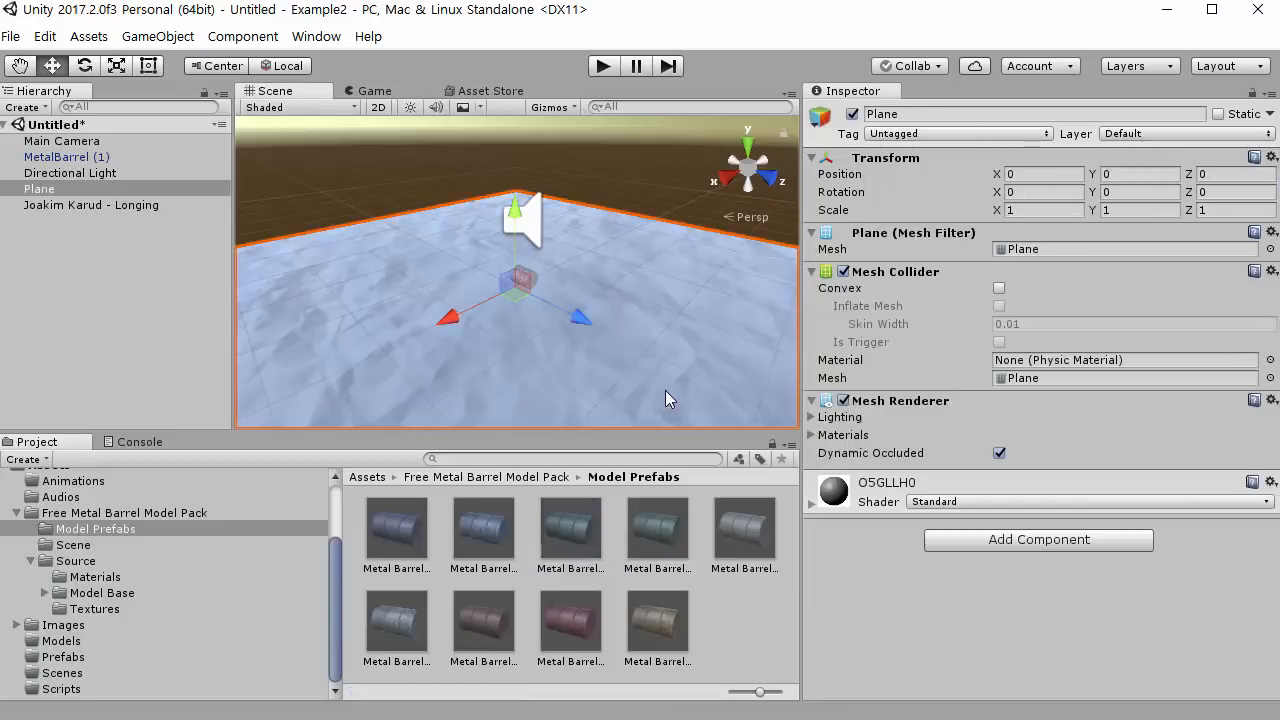
pyautogui.click(646, 236)
pyautogui.click(526, 278)
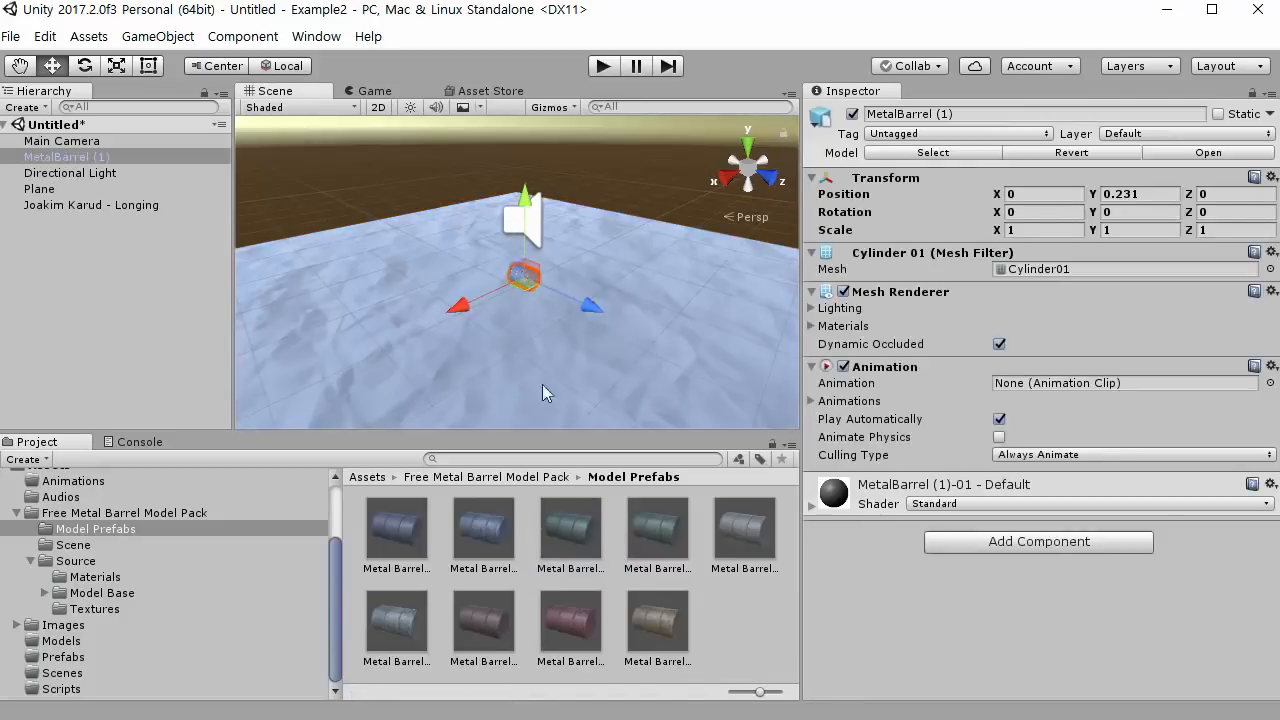
pyautogui.click(752, 622)
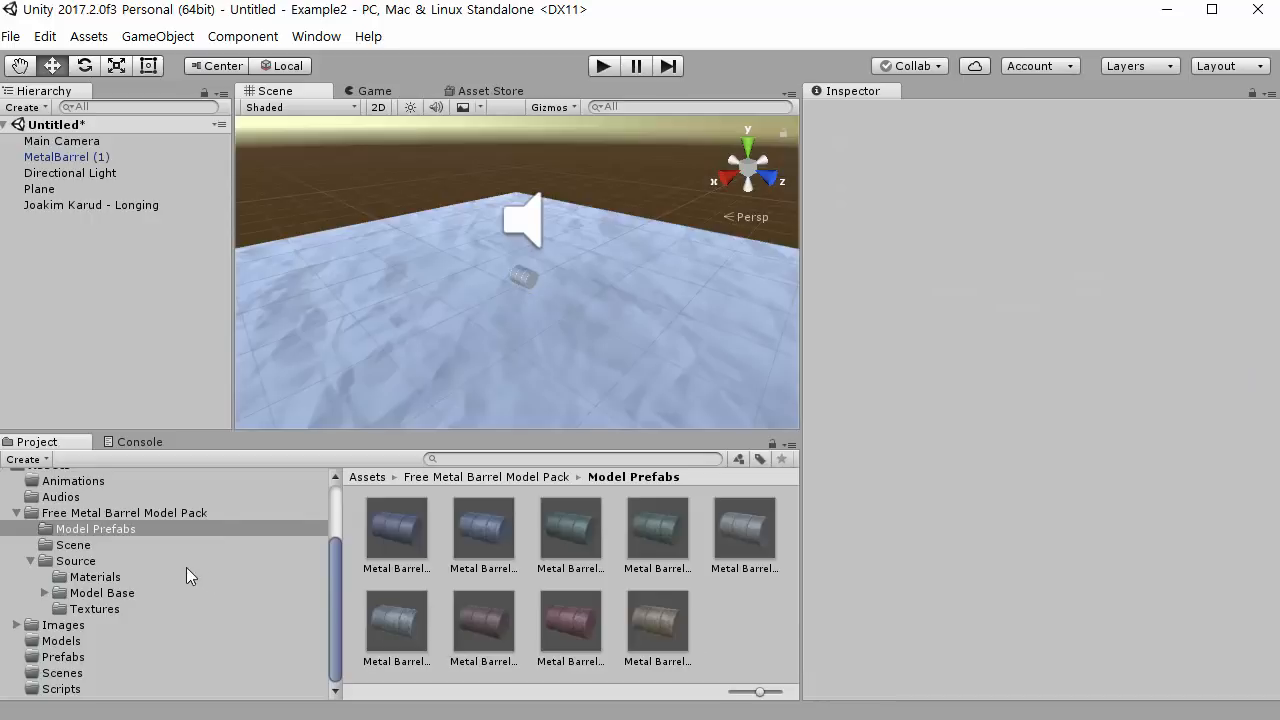
# Look through the blue, green, grey and red metal barrel prefabs in the Model Prefabs folder.
pyautogui.click(101, 597)
pyautogui.click(141, 528)
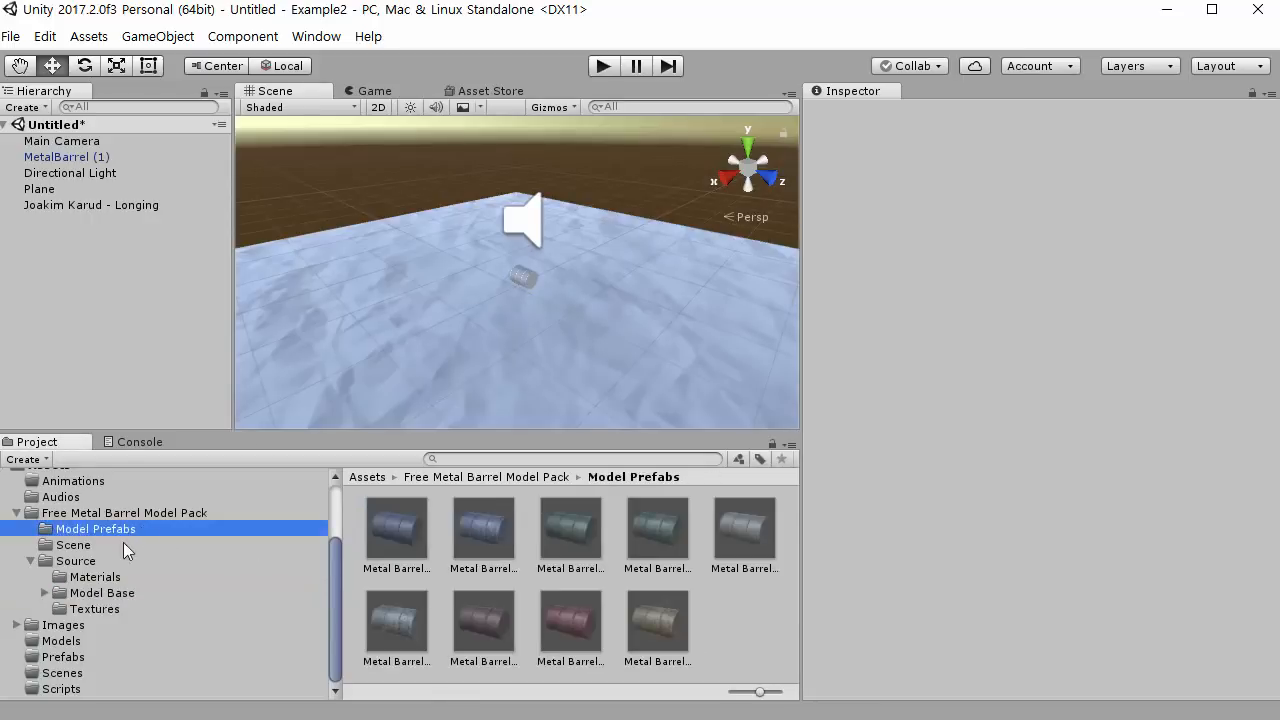
pyautogui.scroll(-5, 511, 345)
pyautogui.scroll(10, 524, 332)
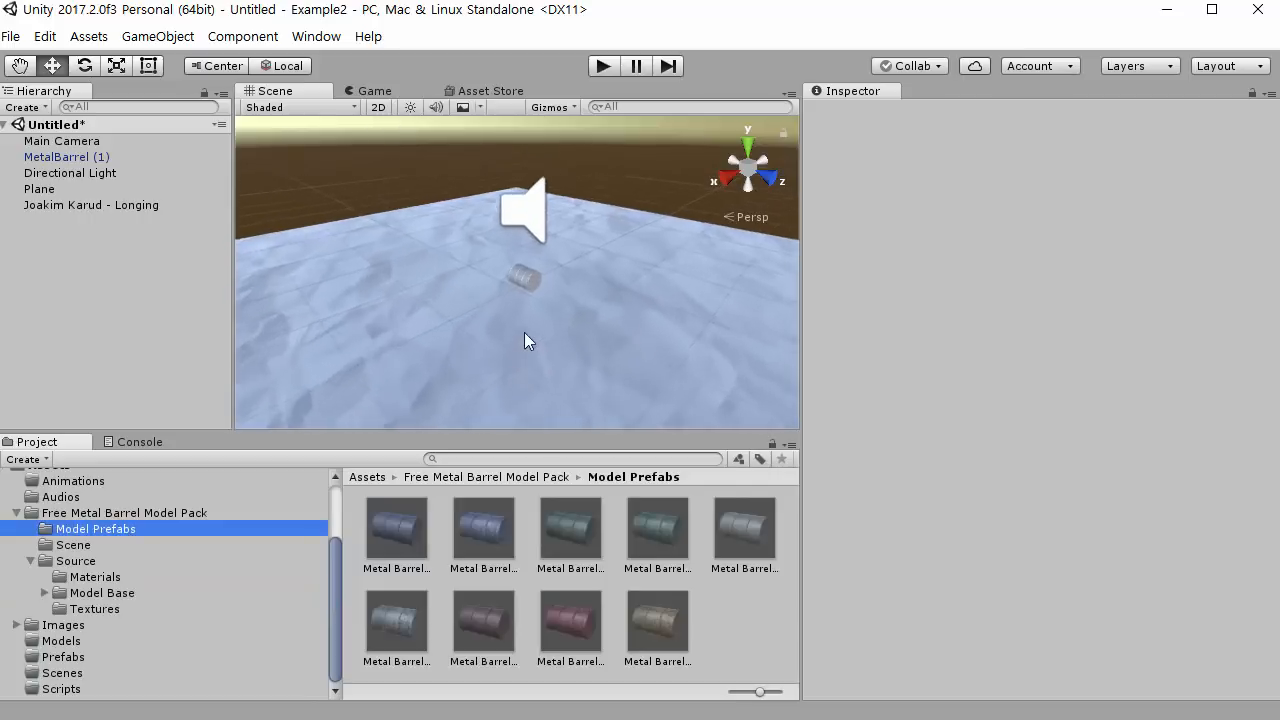
pyautogui.click(416, 527)
pyautogui.click(485, 525)
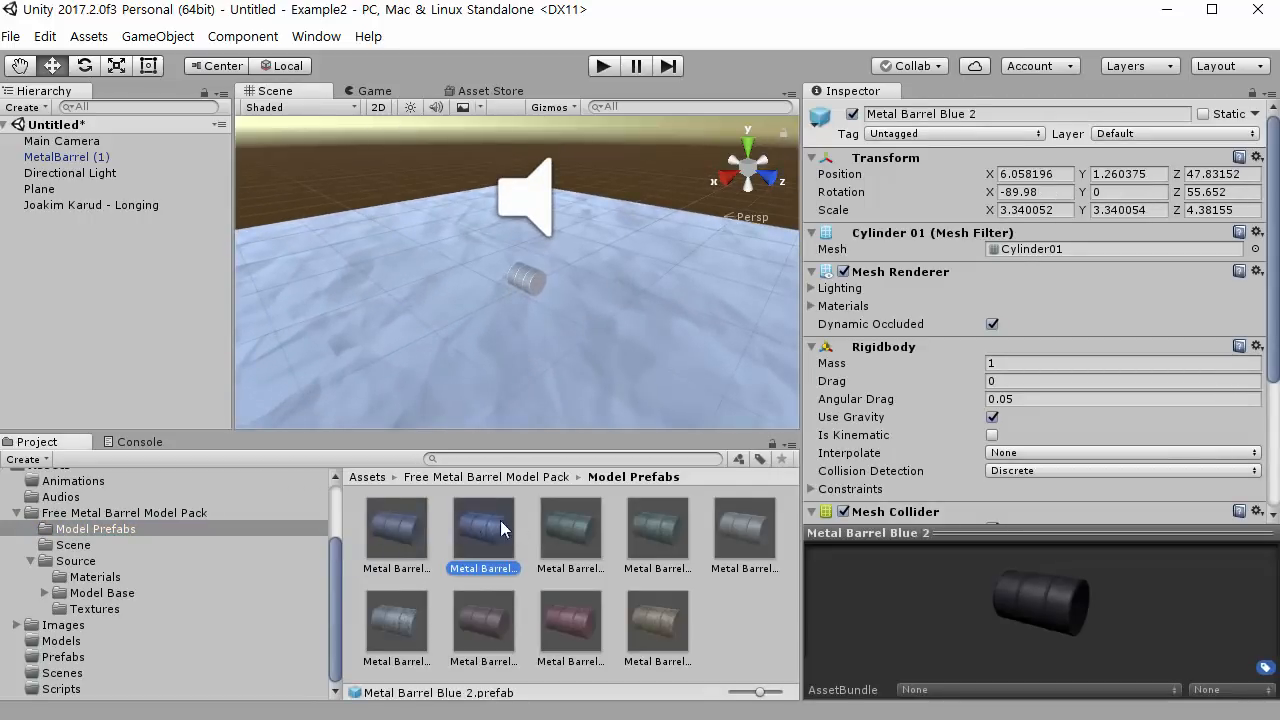
pyautogui.click(558, 521)
pyautogui.click(639, 527)
pyautogui.click(733, 534)
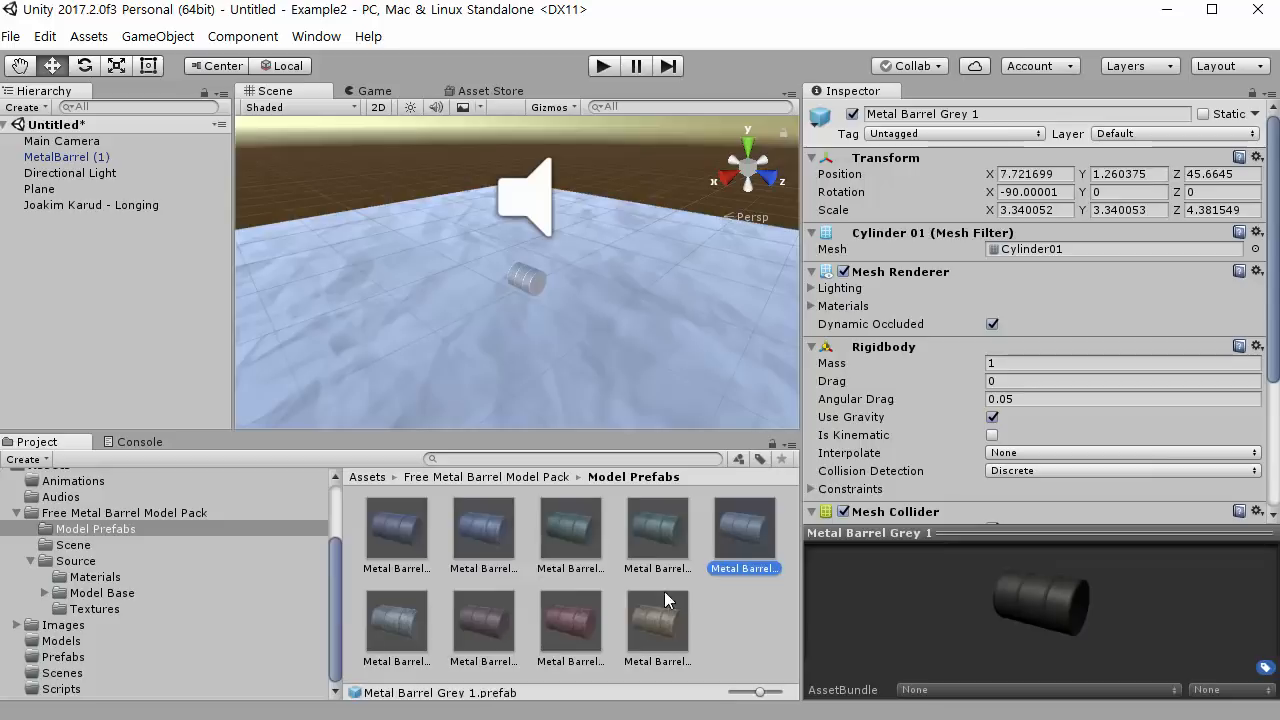
pyautogui.click(664, 591)
pyautogui.click(570, 618)
pyautogui.click(426, 619)
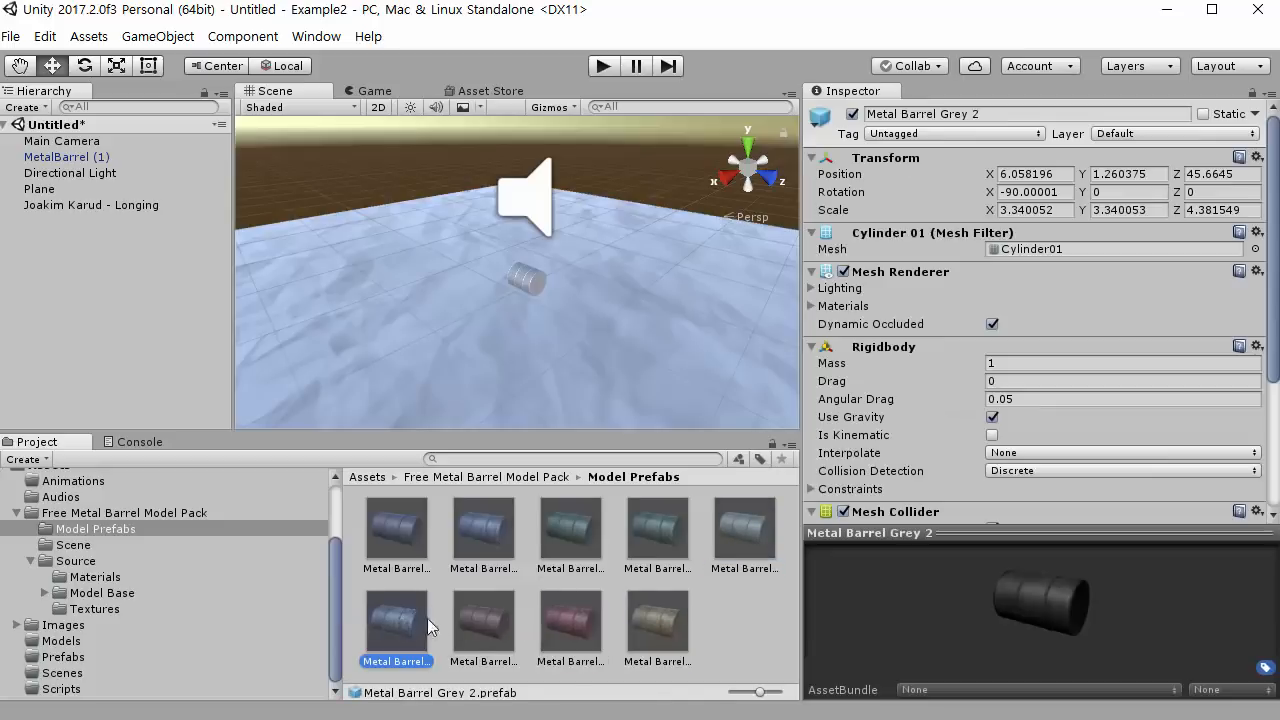
pyautogui.click(484, 620)
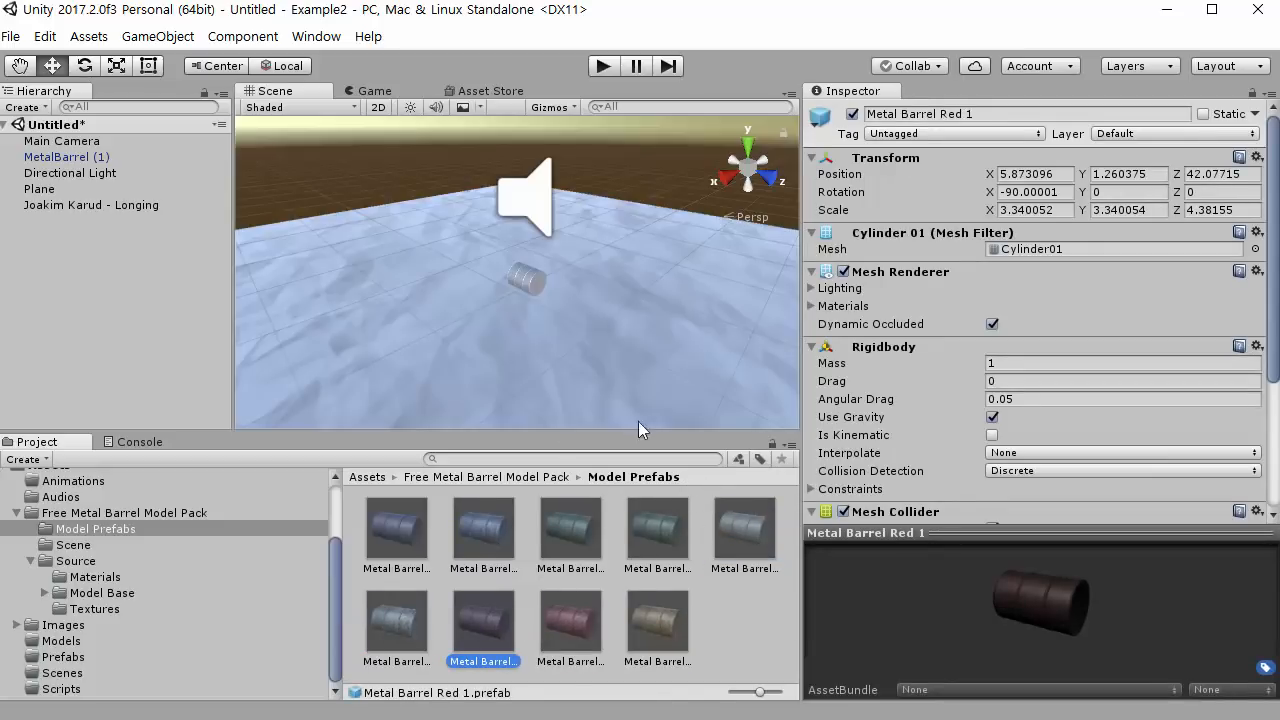
pyautogui.click(664, 535)
pyautogui.click(564, 550)
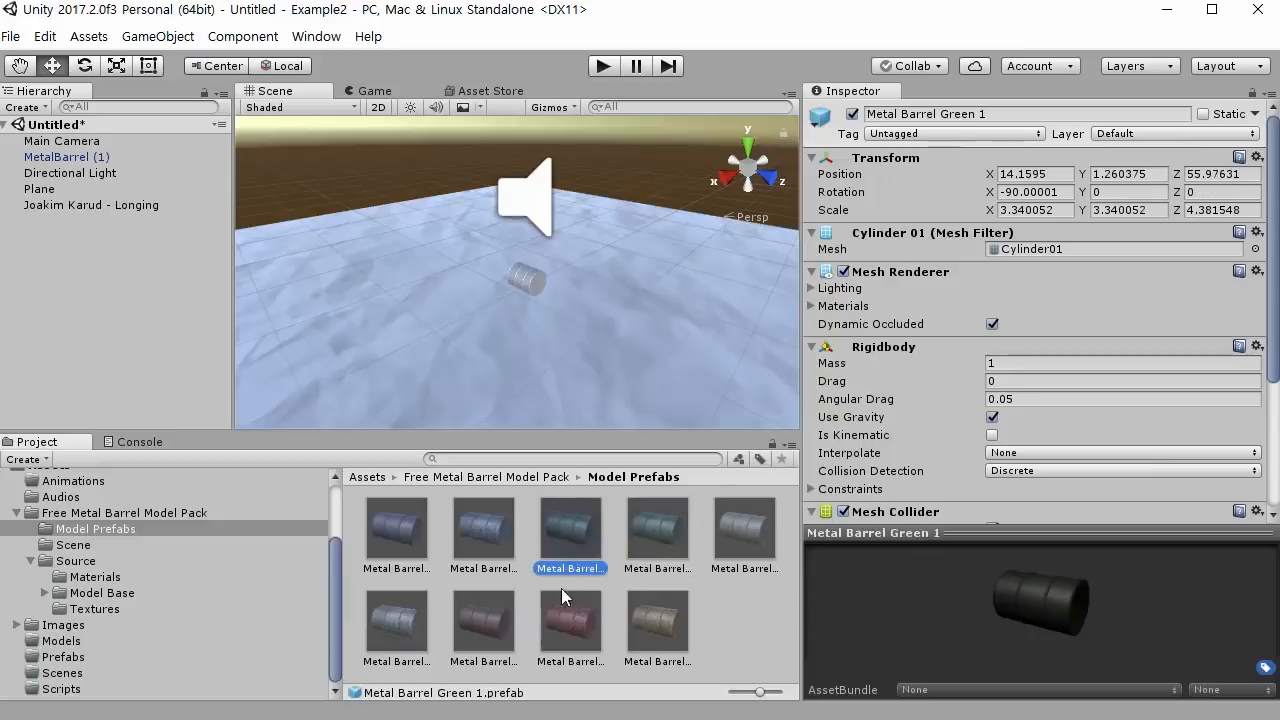
# Place the Metal Barrel Green 1 prefab on the Plane beside the small barrel and move it to about Y -0.18, Z 1.18.
pyautogui.moveTo(573, 538); pyautogui.dragTo(617, 331)
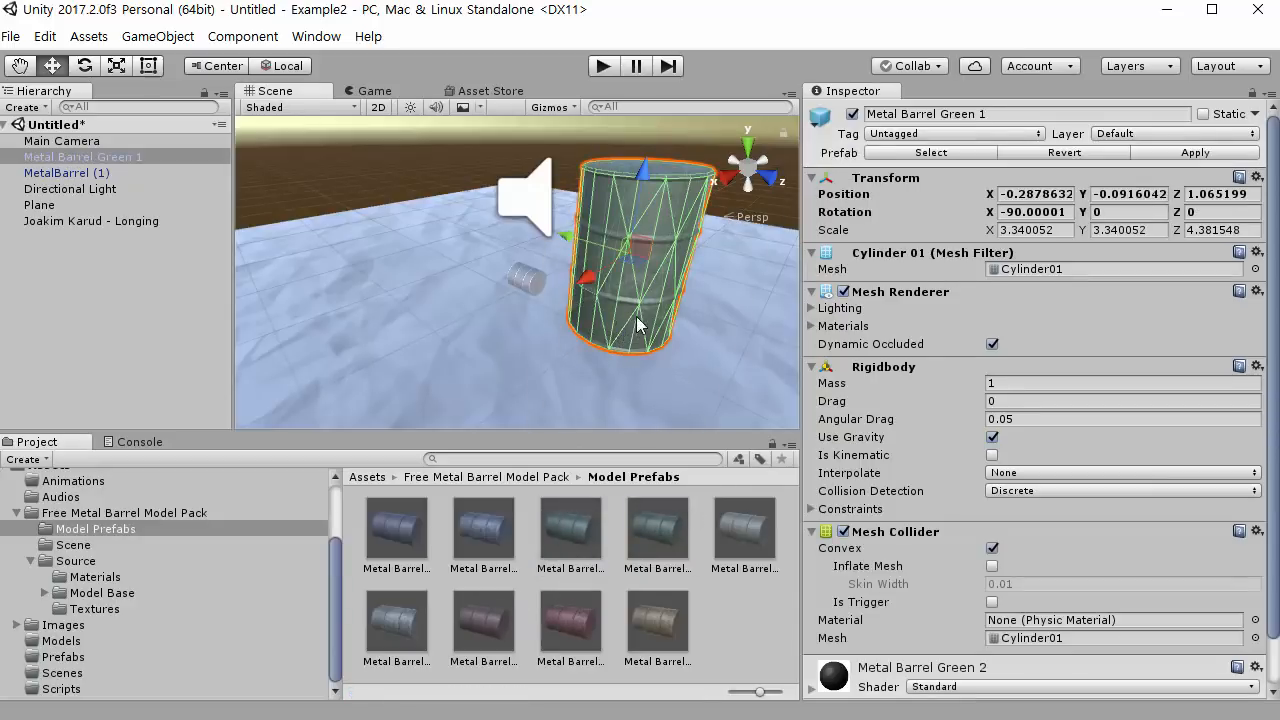
pyautogui.click(637, 321)
pyautogui.click(624, 228)
pyautogui.moveTo(624, 228); pyautogui.dragTo(635, 242)
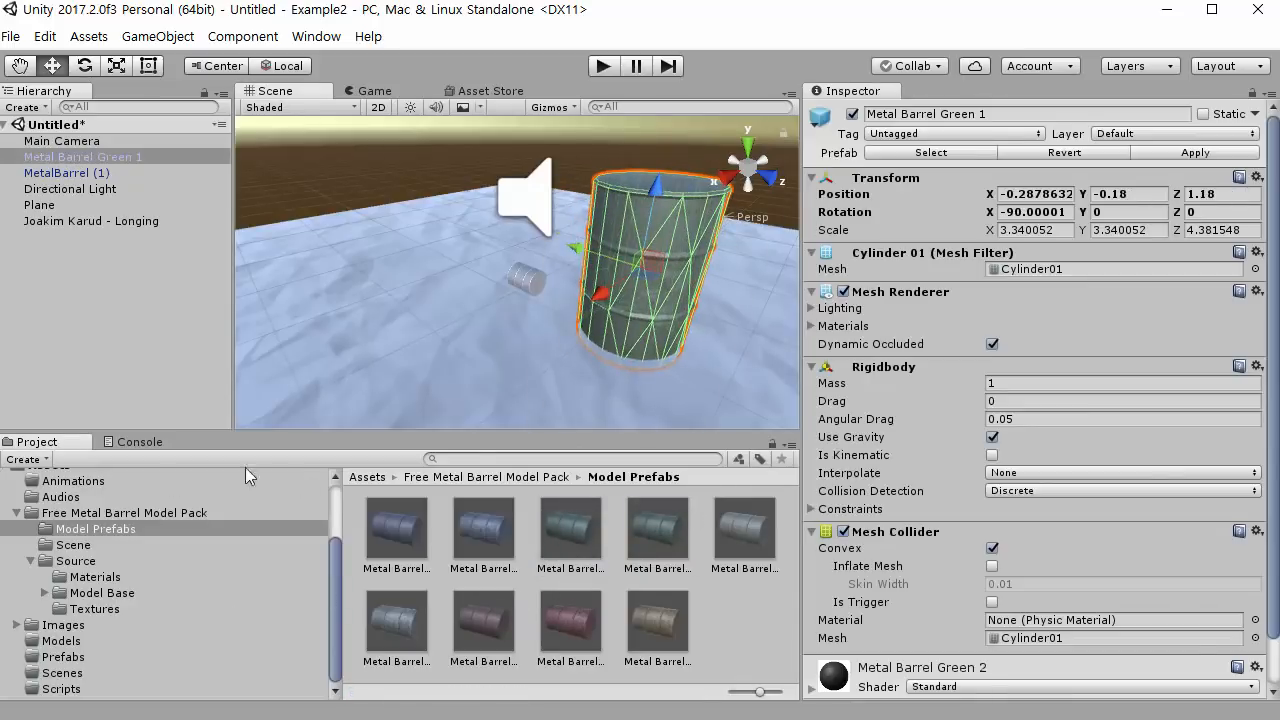
# Review the project's folder tree and the Models folder's contents, and deselect the green barrel to view it in the scene.
pyautogui.scroll(3, 246, 565)
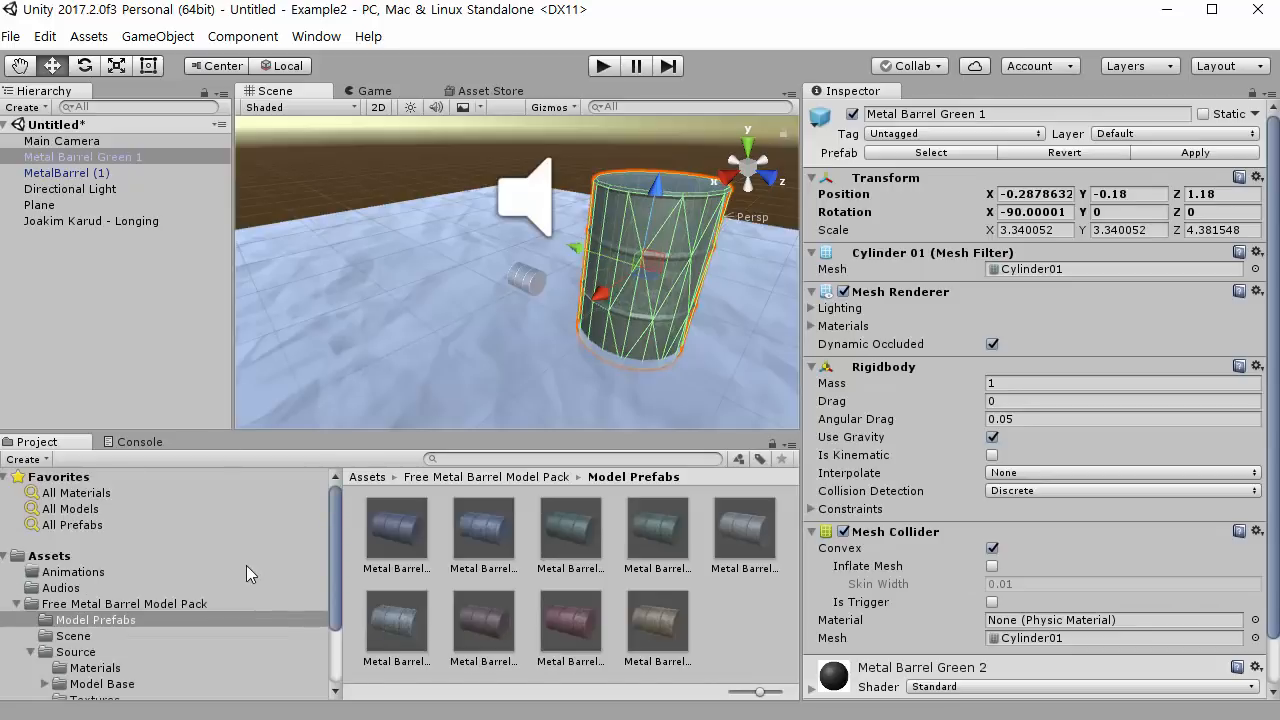
pyautogui.scroll(-3, 240, 564)
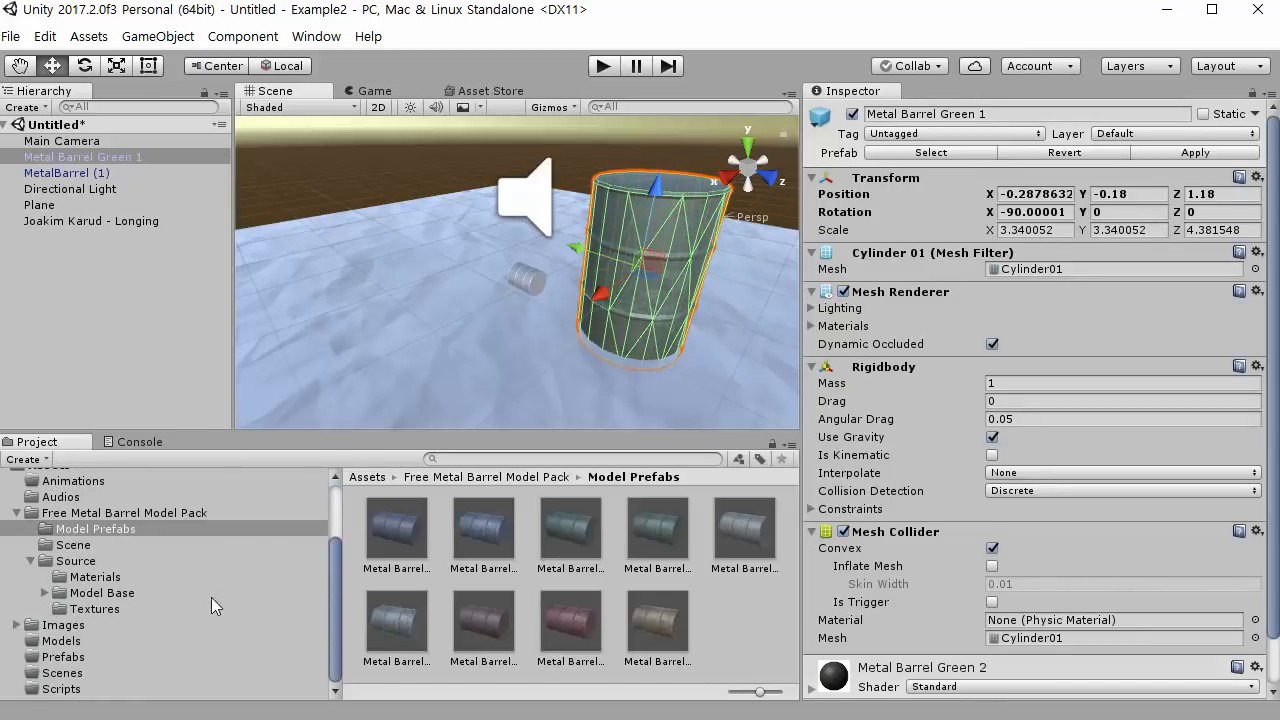
pyautogui.scroll(3, 179, 593)
pyautogui.scroll(-3, 168, 561)
pyautogui.click(180, 641)
pyautogui.scroll(3, 190, 590)
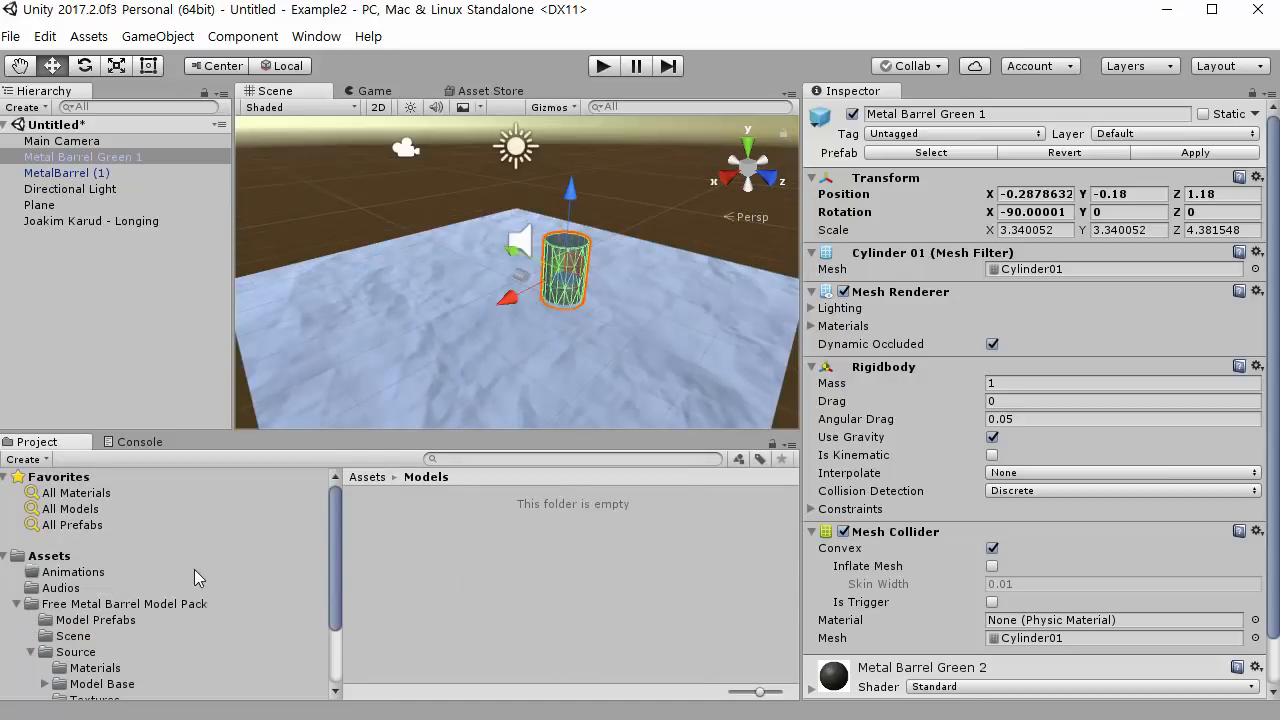
pyautogui.scroll(-3, 189, 564)
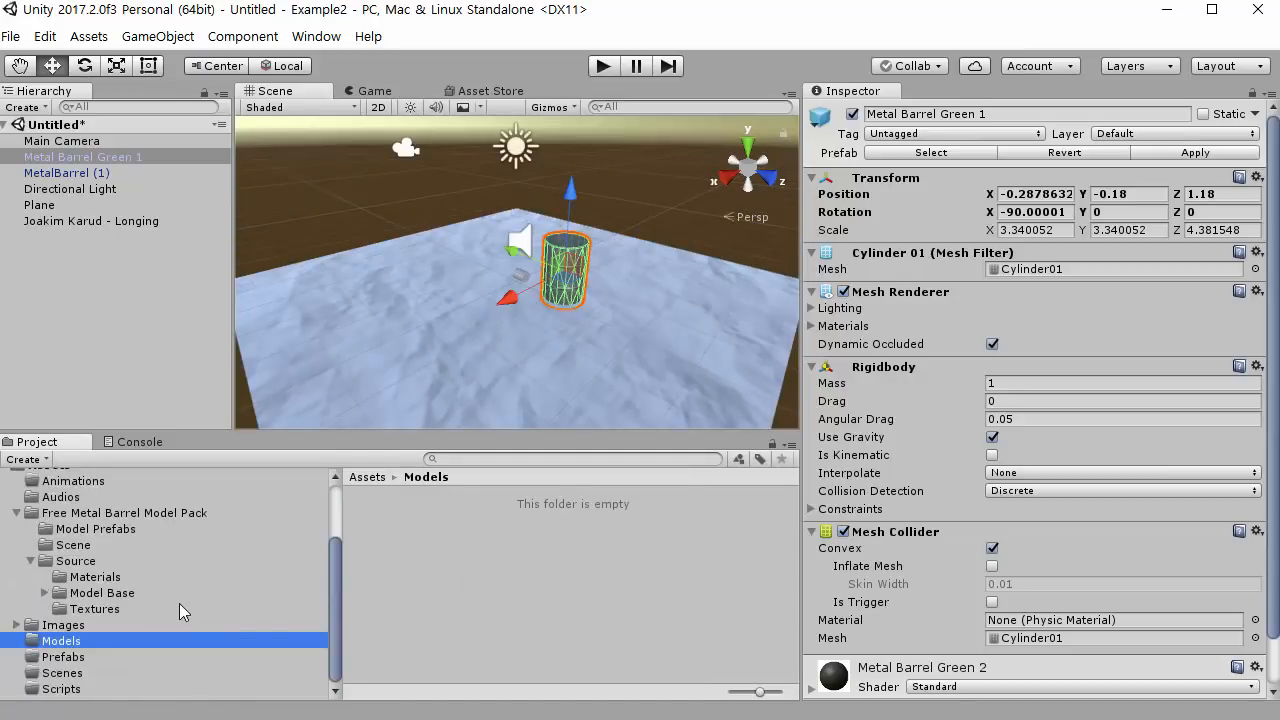
pyautogui.scroll(3, 182, 606)
pyautogui.click(377, 188)
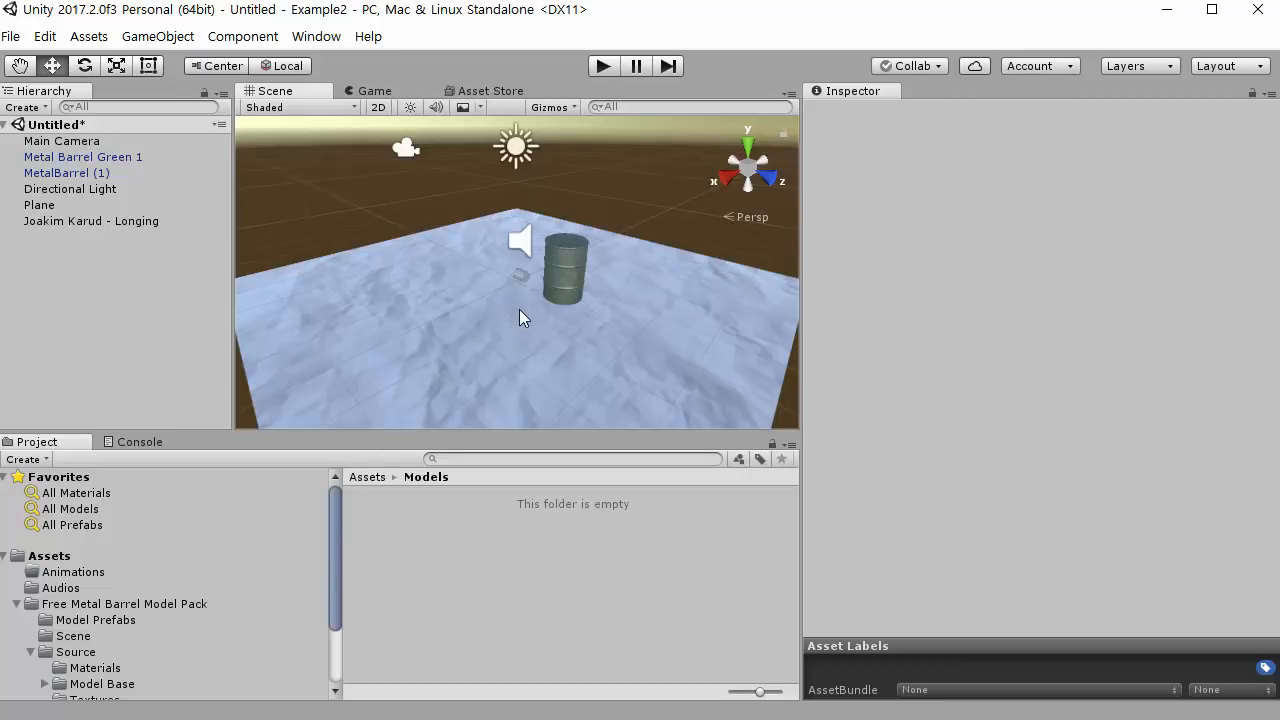
pyautogui.scroll(4, 491, 279)
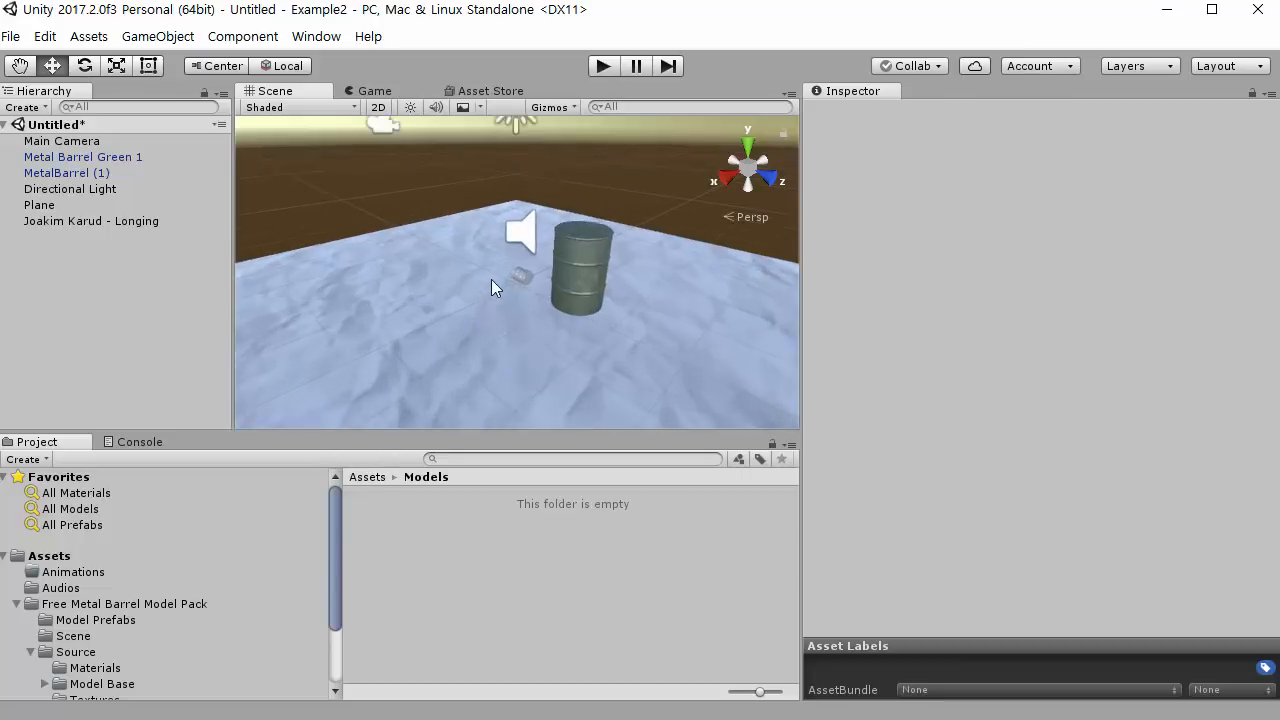